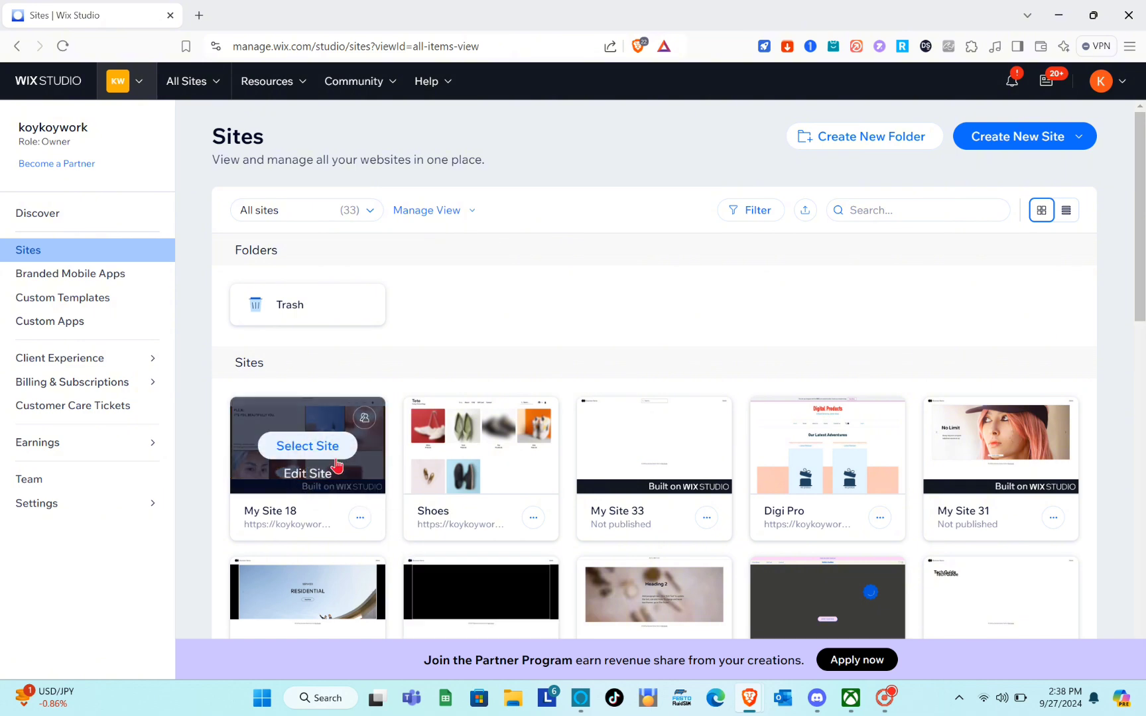
# - Open My Site 18 for editing and delete the existing horizontal menu stack from the site header
pyautogui.click(327, 453)
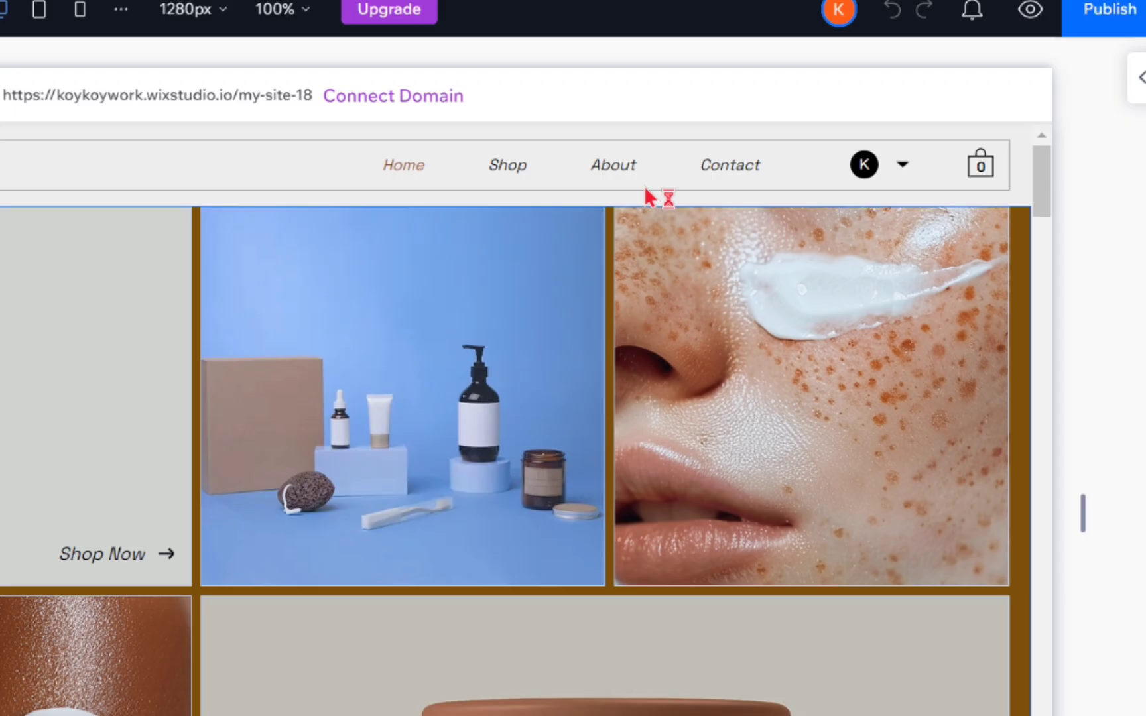
pyautogui.click(721, 159)
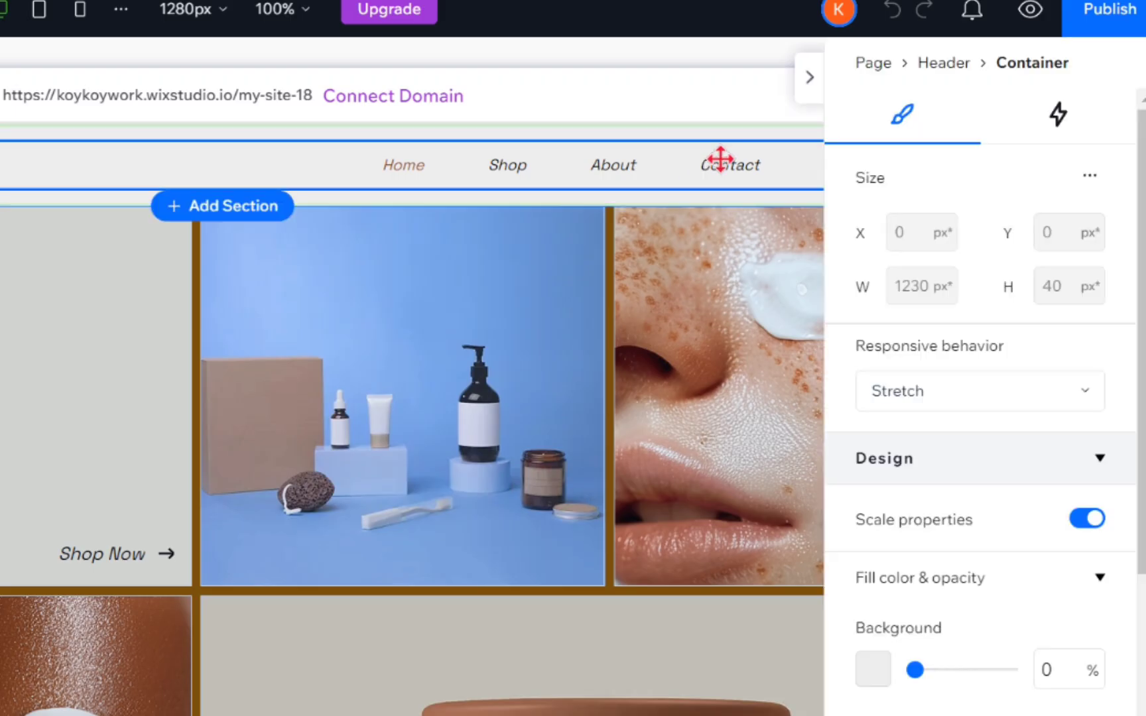
pyautogui.click(722, 161)
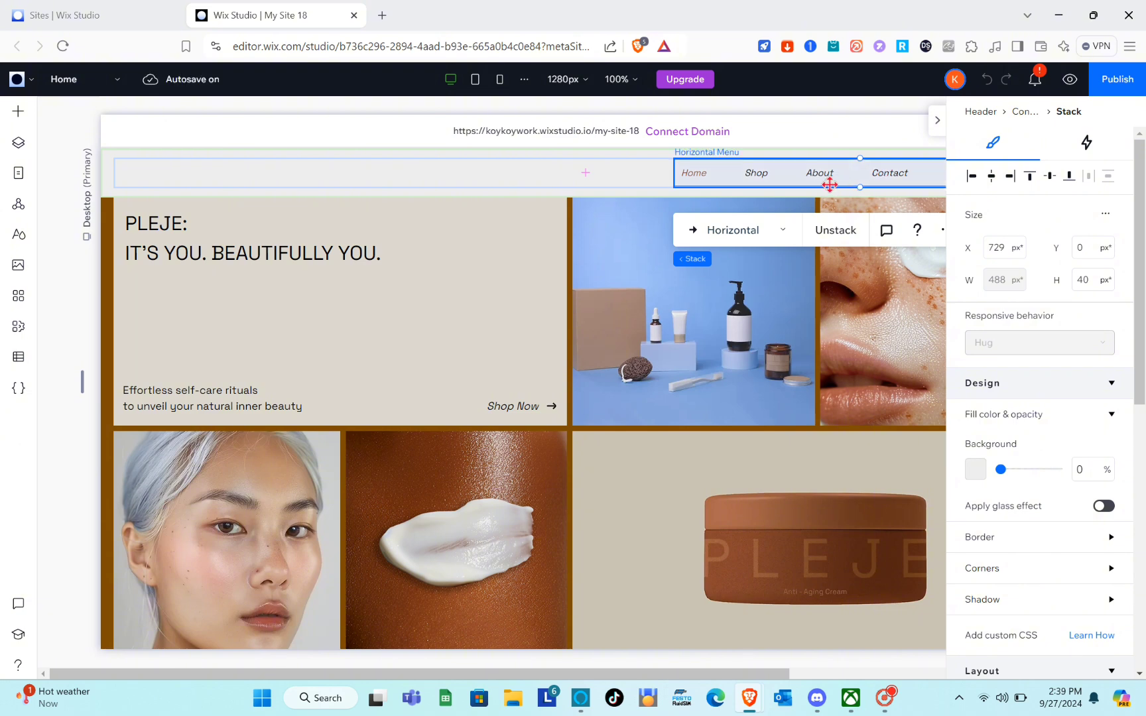
pyautogui.rightClick(830, 184)
pyautogui.moveTo(834, 192)
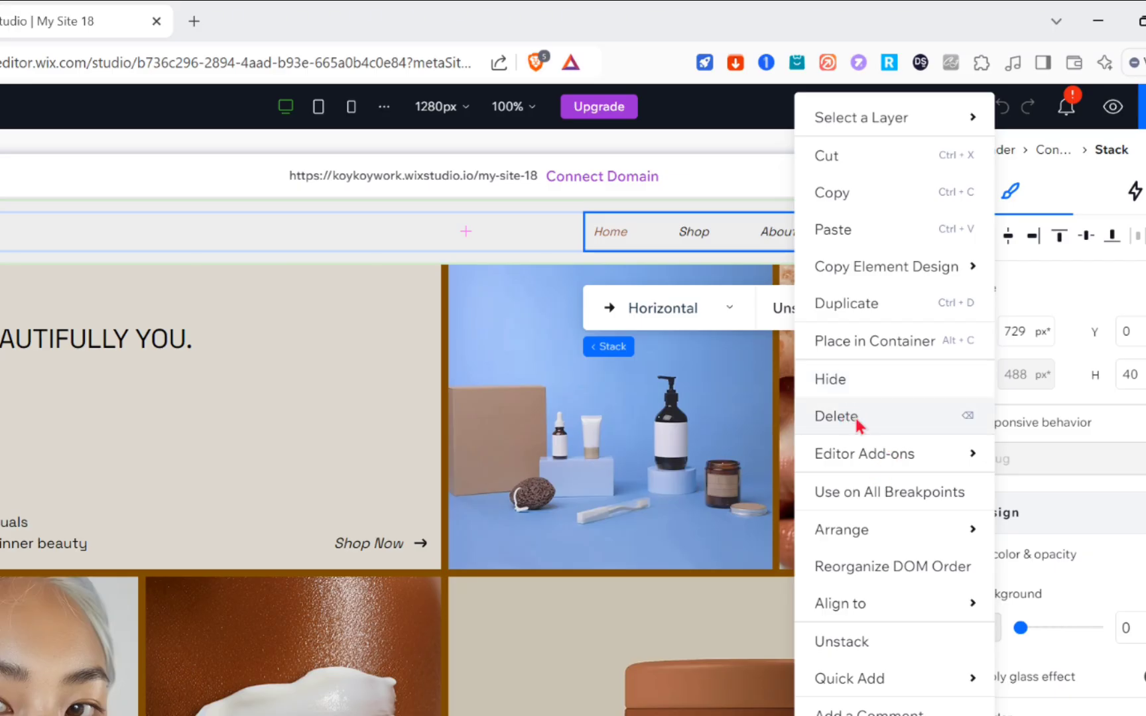
pyautogui.click(836, 416)
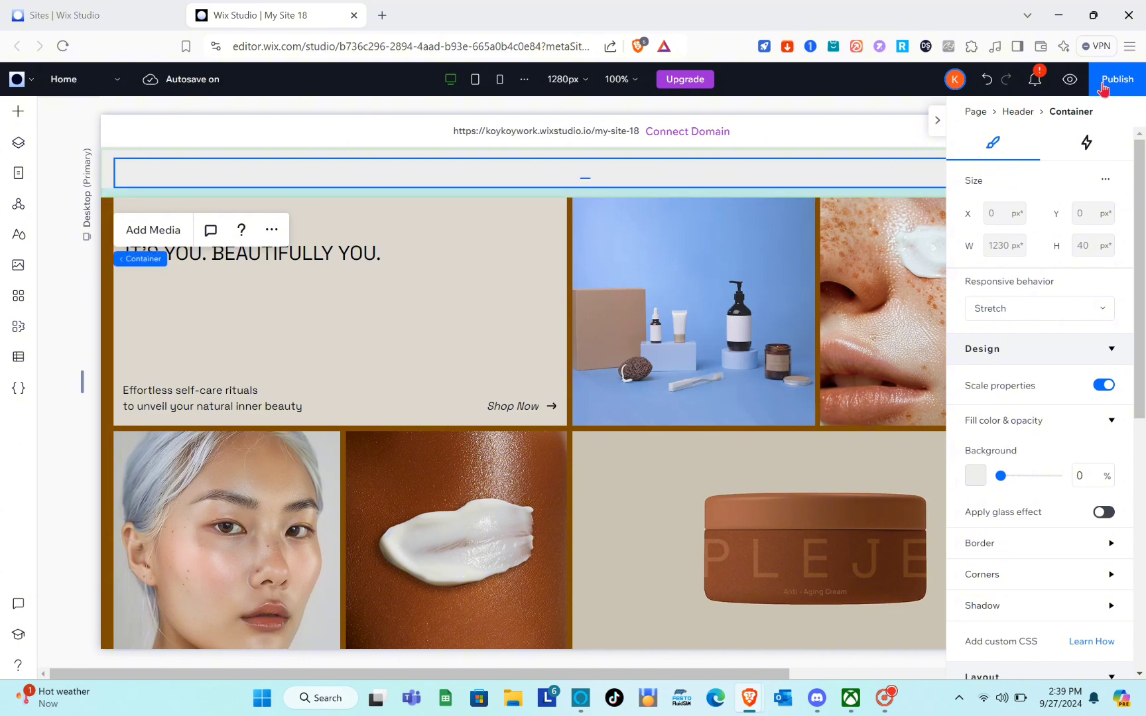
# - Examine the home page layout with its emptied header and the list of the site's pages
pyautogui.click(937, 129)
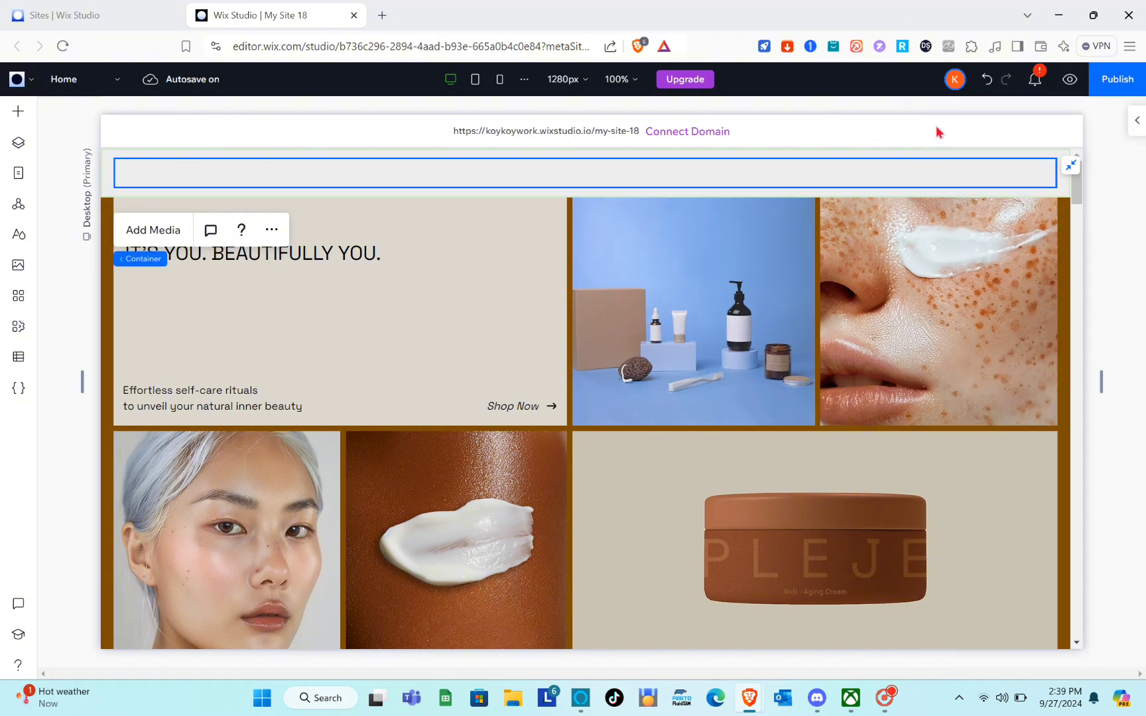
pyautogui.scroll(-8, 622, 498)
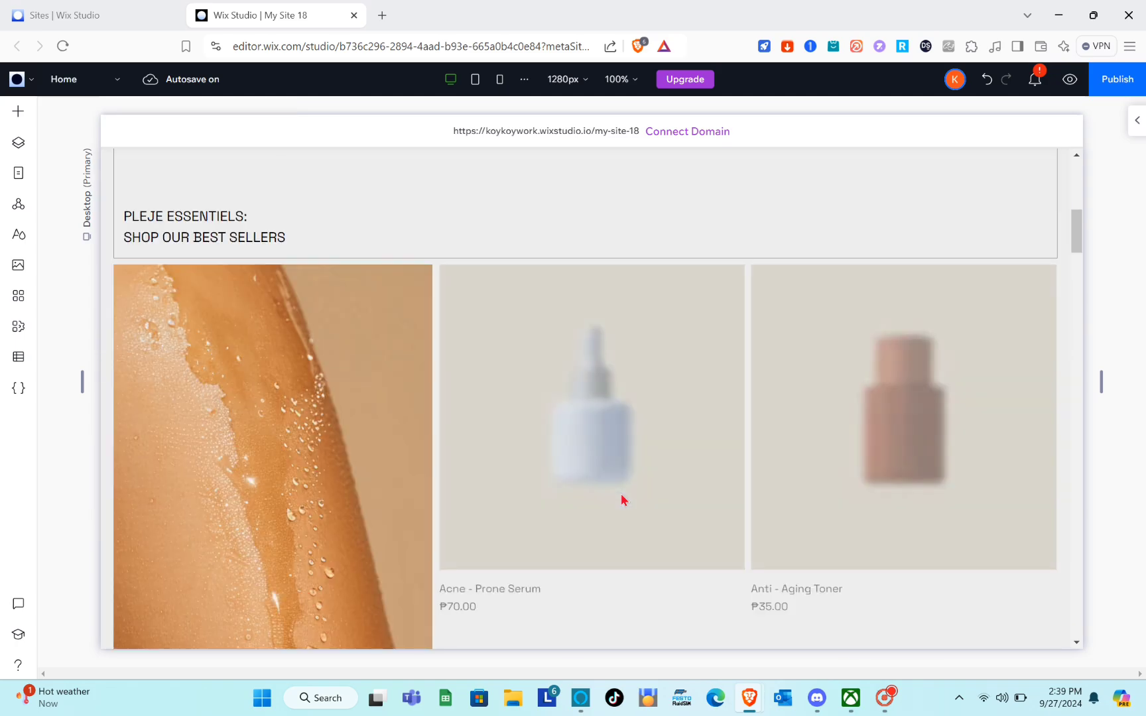
pyautogui.scroll(-3, 622, 499)
pyautogui.scroll(10, 622, 499)
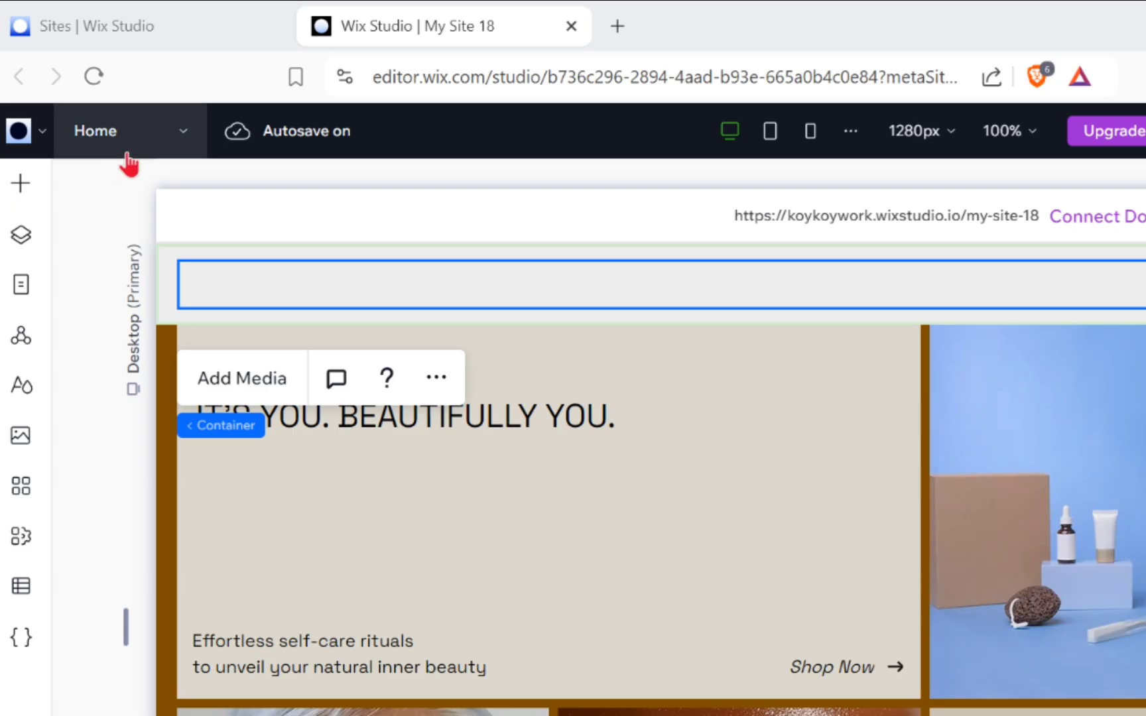
pyautogui.click(116, 79)
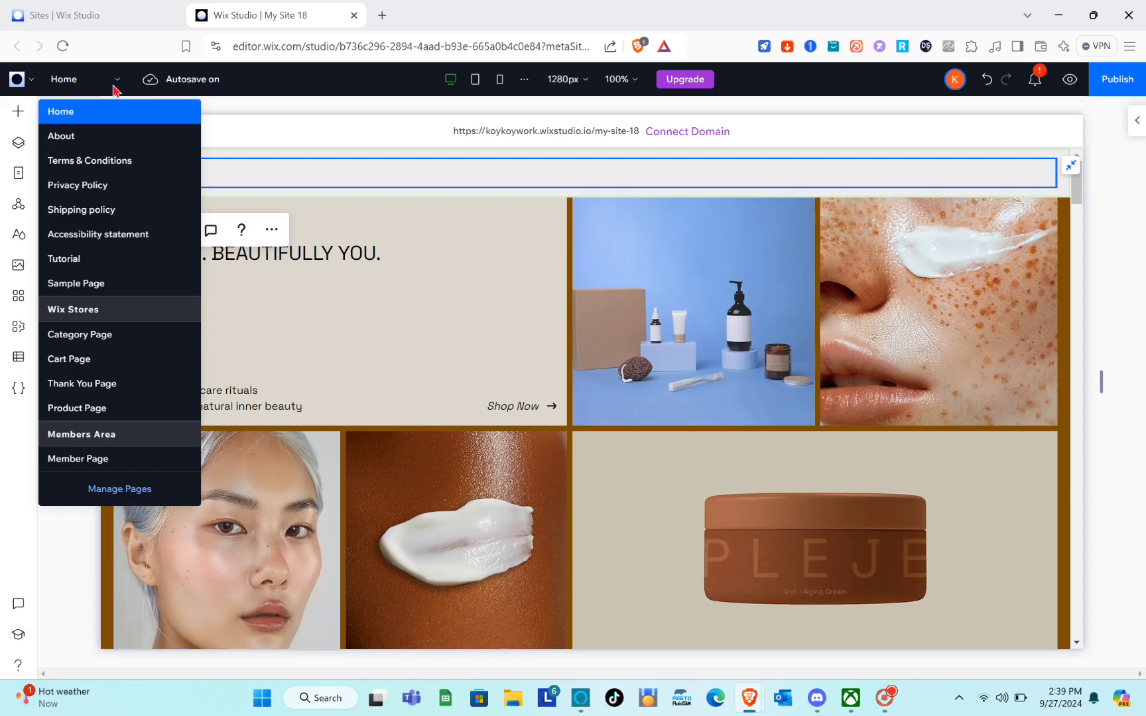
pyautogui.click(175, 140)
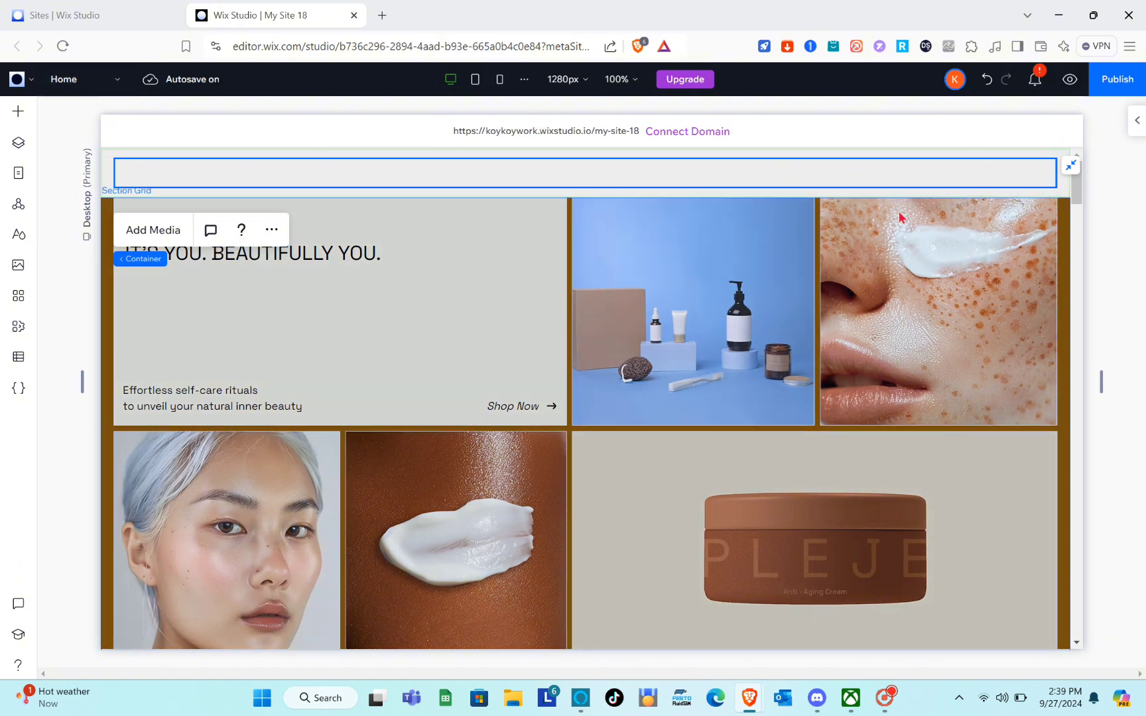
pyautogui.scroll(-5, 726, 405)
pyautogui.scroll(4, 726, 405)
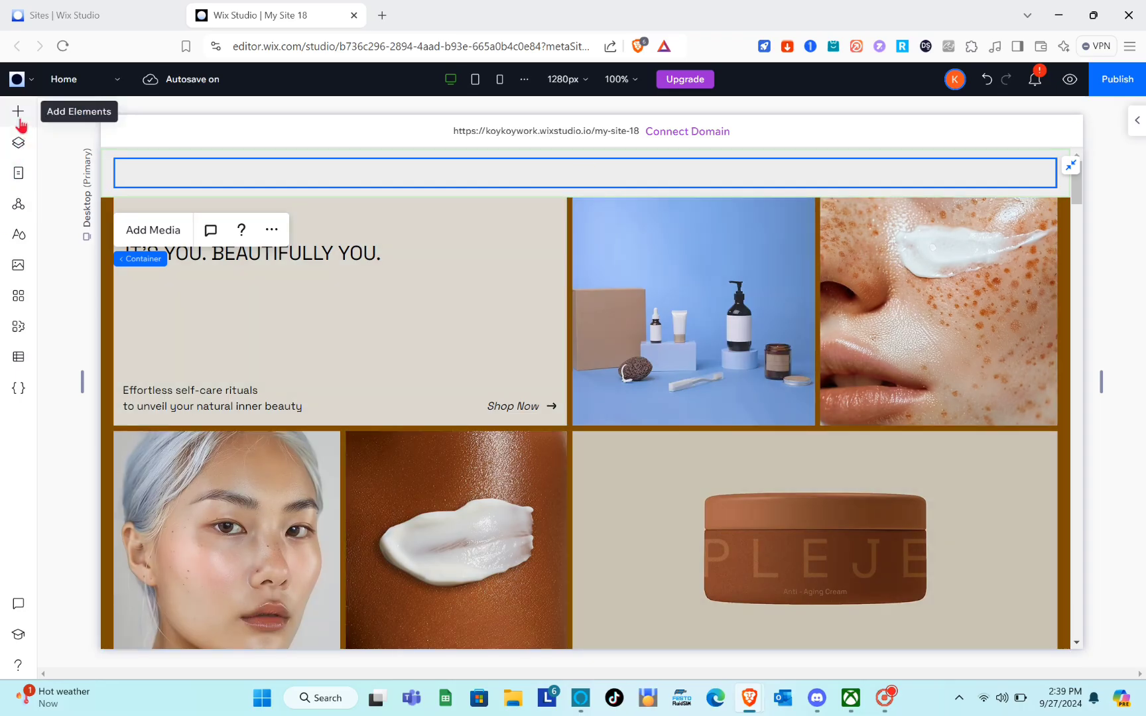
# - Add the plain text horizontal menu design (Home, About, Work, Contact) to the right part of the header container
pyautogui.click(19, 114)
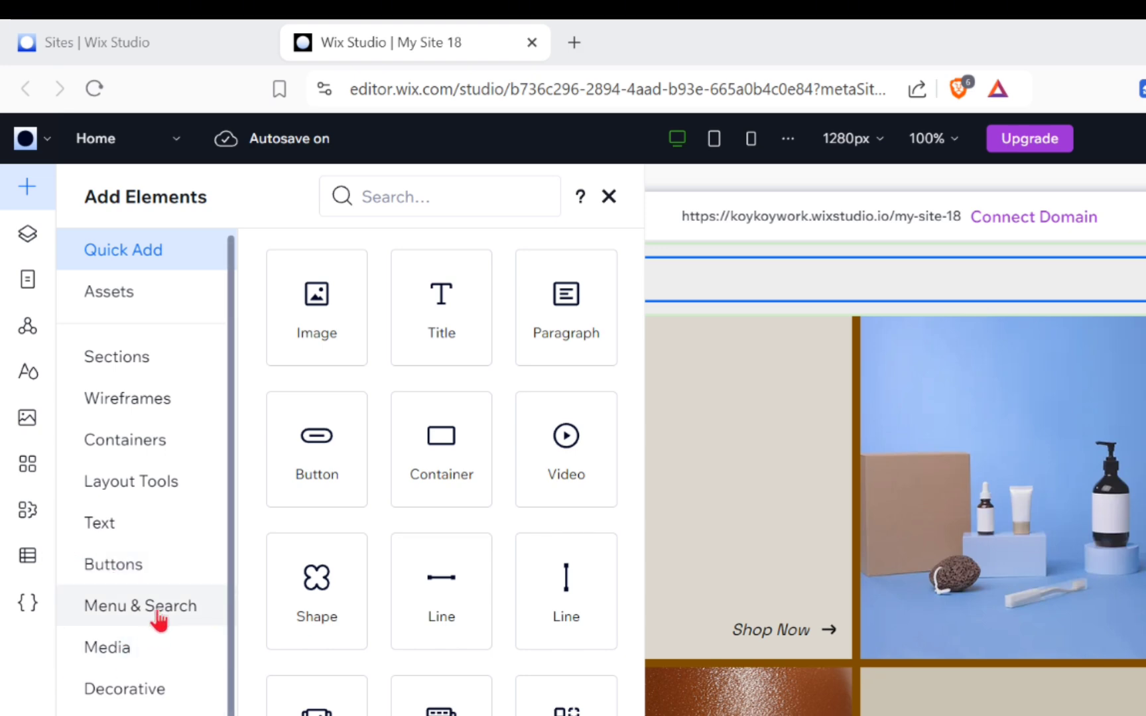
pyautogui.click(159, 620)
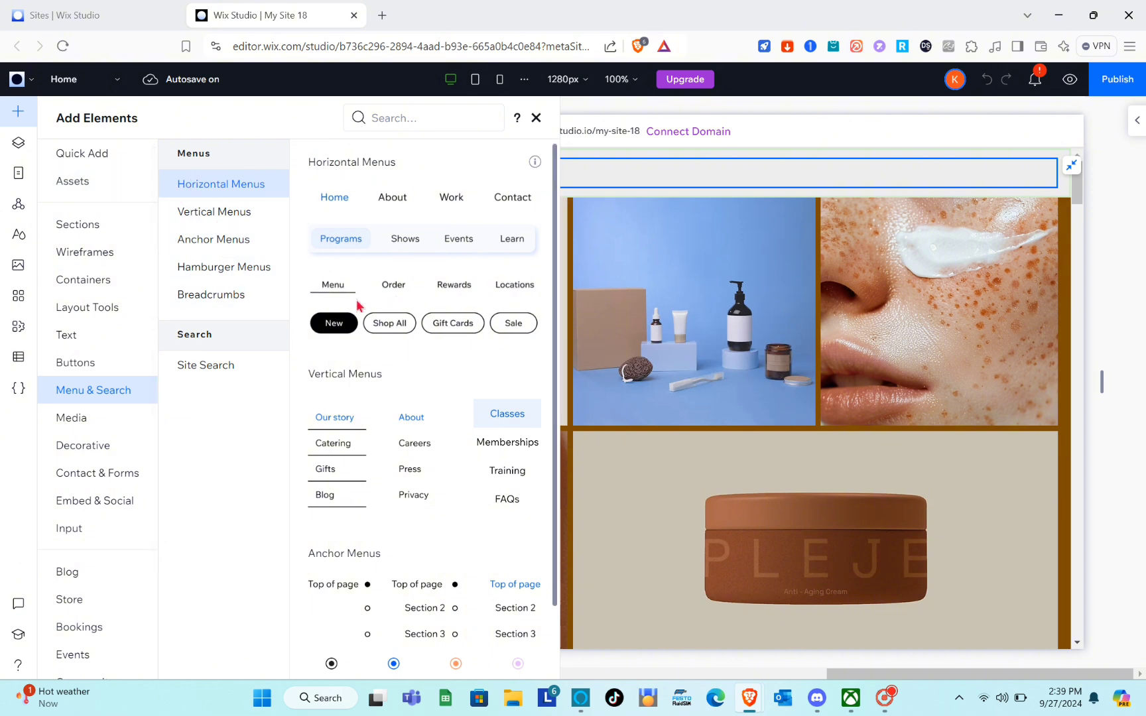
pyautogui.scroll(-3, 342, 388)
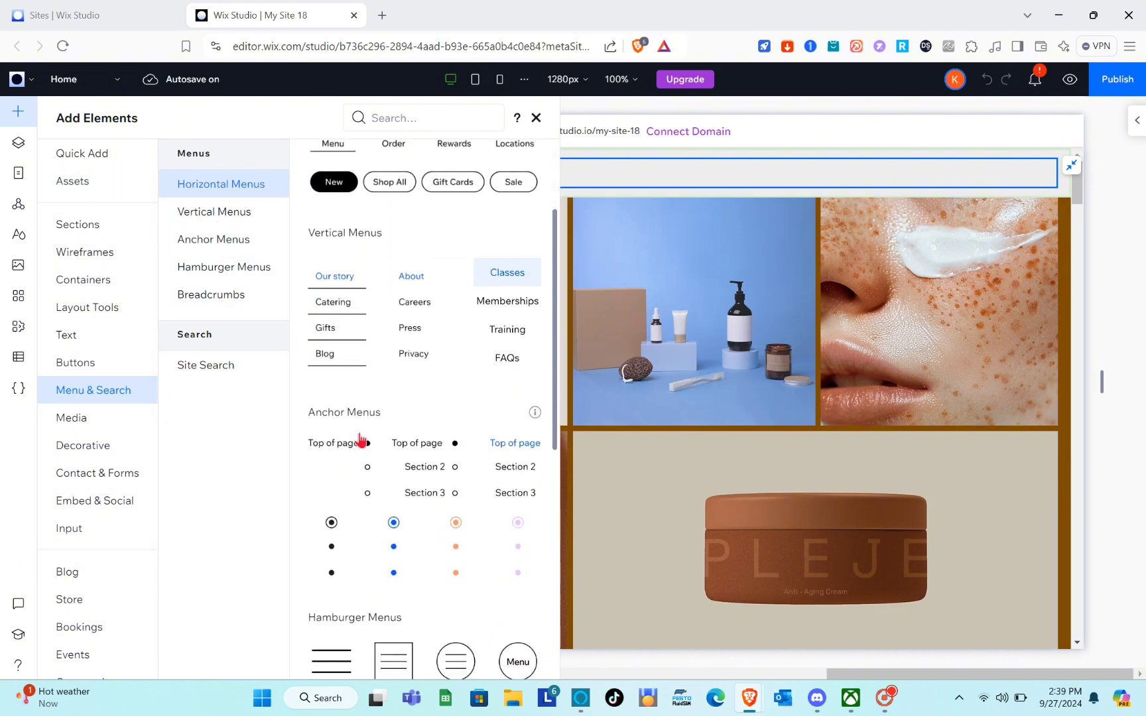
pyautogui.scroll(-2, 358, 442)
pyautogui.scroll(-3, 396, 501)
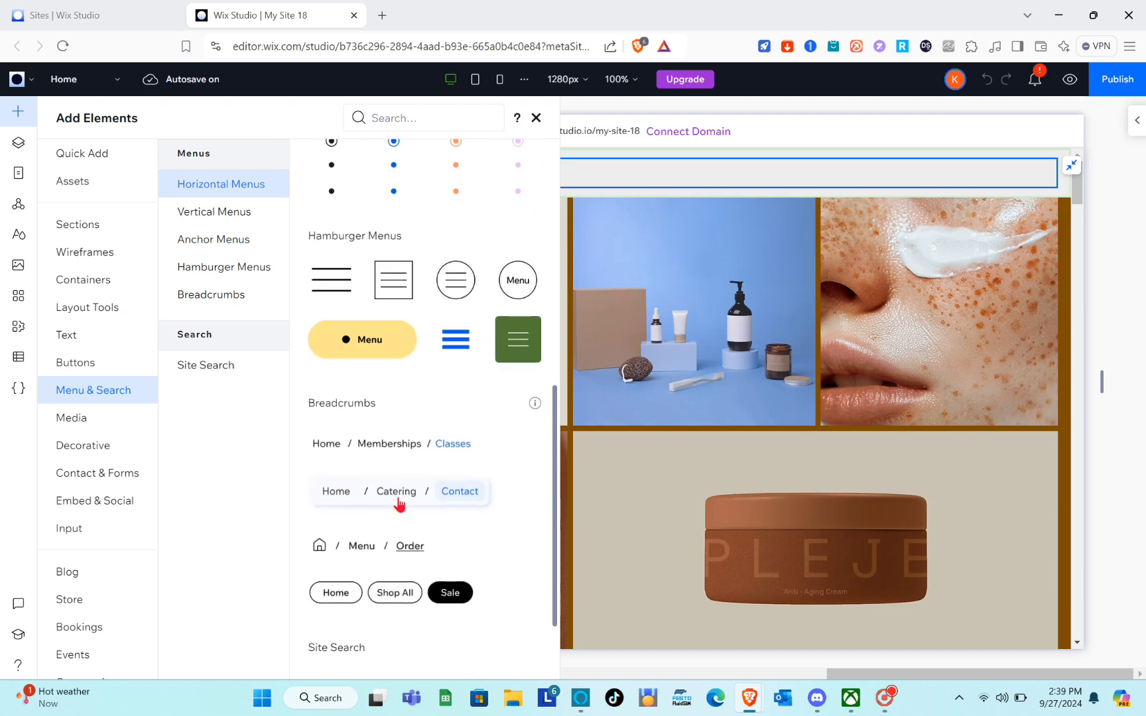
pyautogui.scroll(8, 397, 426)
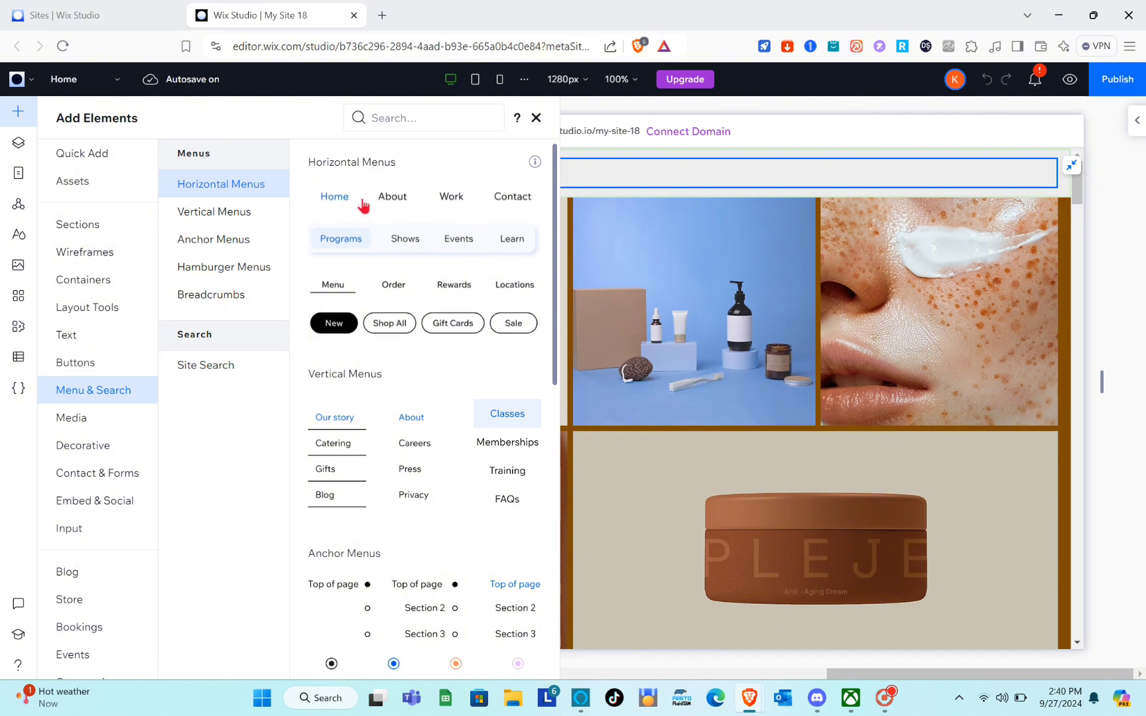
pyautogui.moveTo(364, 205); pyautogui.dragTo(909, 166)
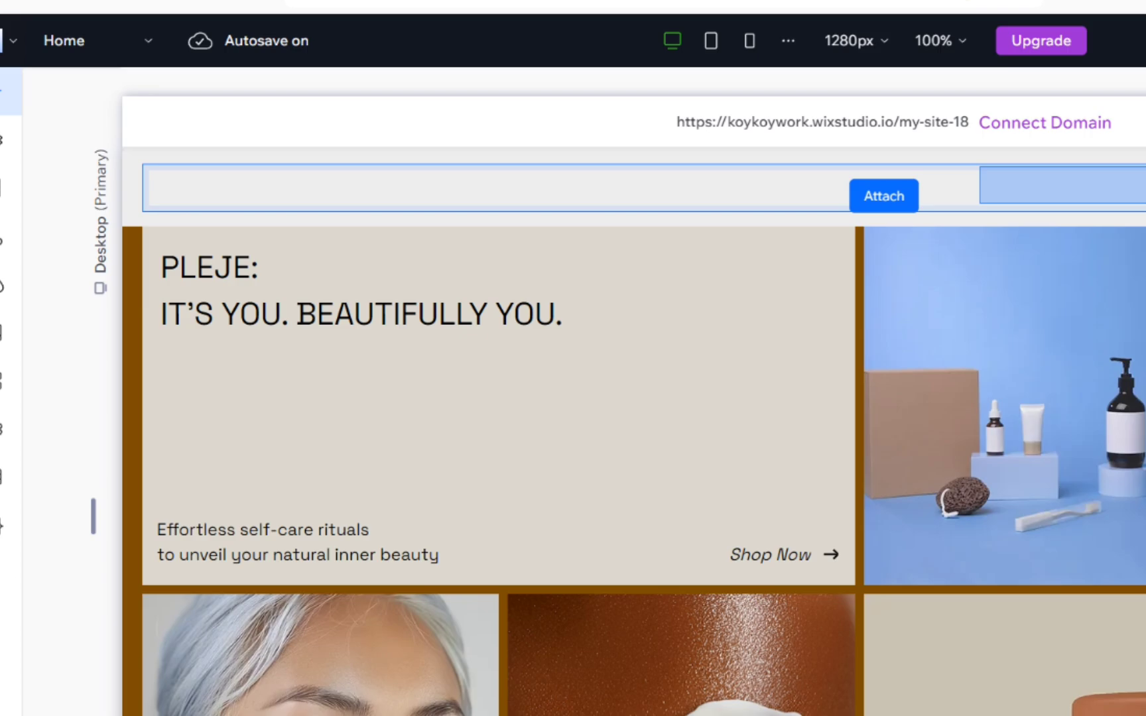
pyautogui.moveTo(1141, 195); pyautogui.dragTo(882, 179)
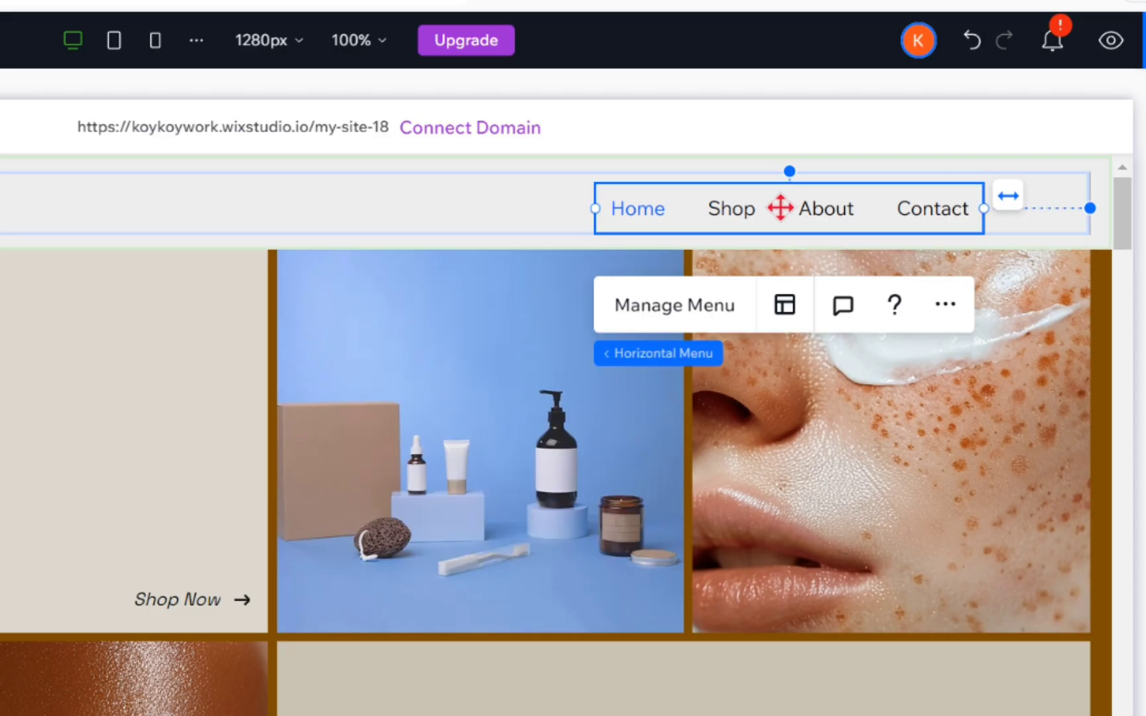
pyautogui.moveTo(779, 211); pyautogui.dragTo(768, 206)
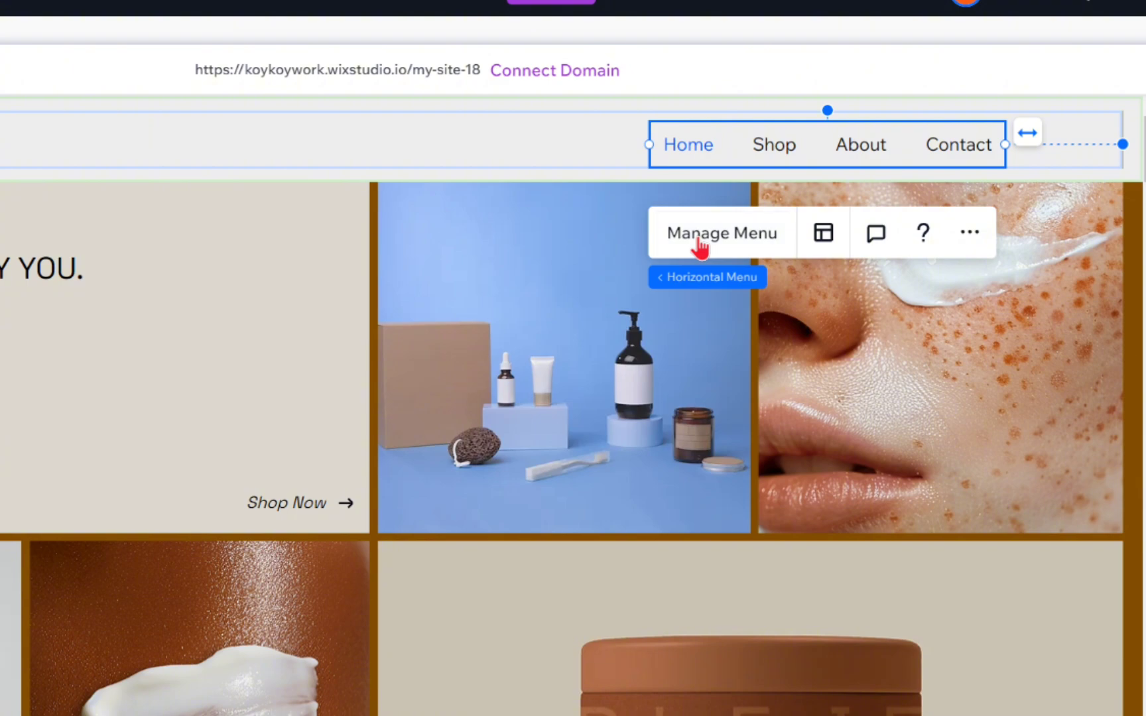
# - Add the main pages Terms & Conditions, Privacy Policy and Tutorial as items of the header menu
pyautogui.click(700, 235)
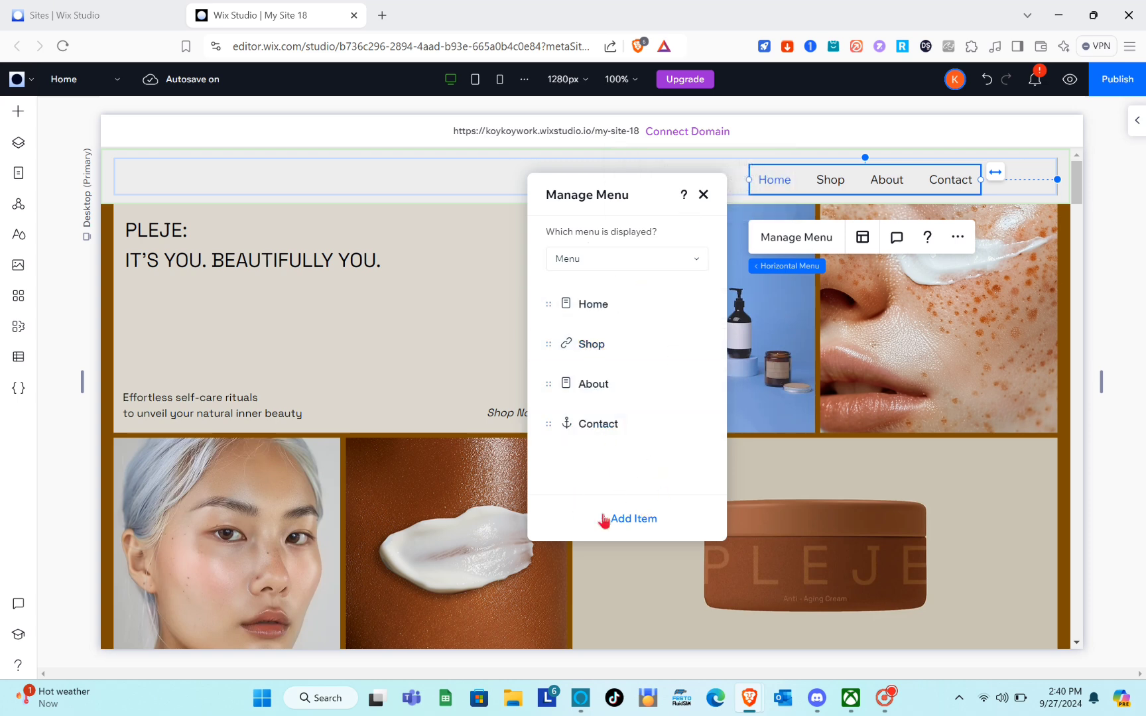
pyautogui.click(616, 524)
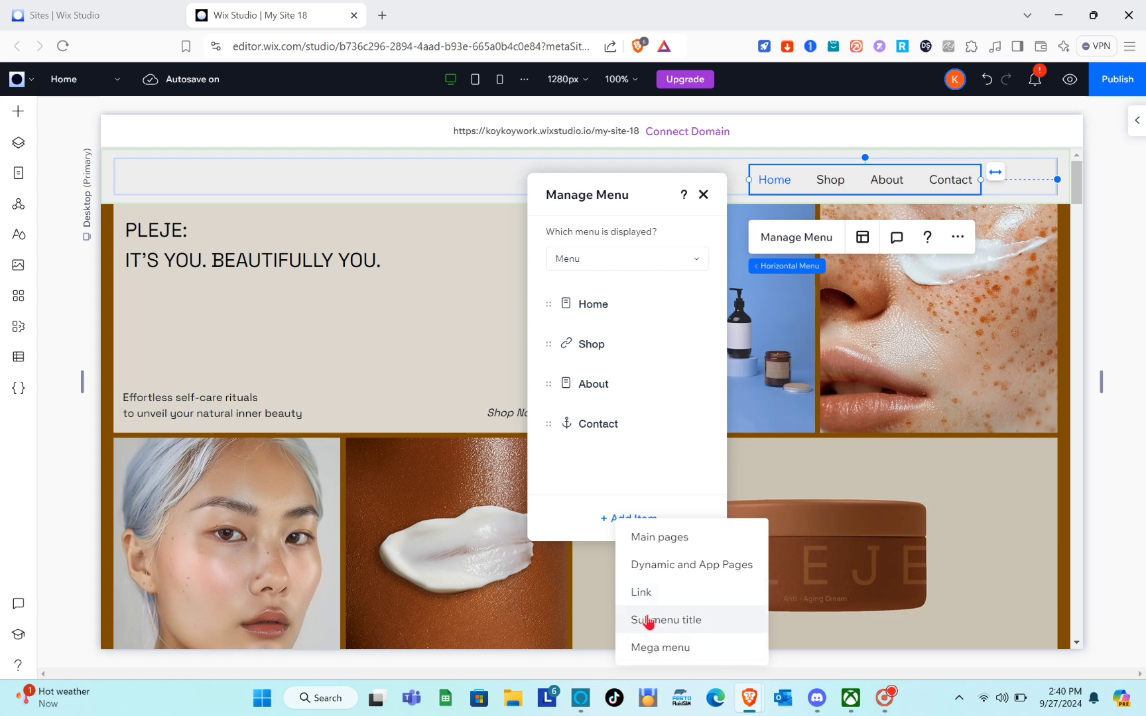
pyautogui.click(653, 539)
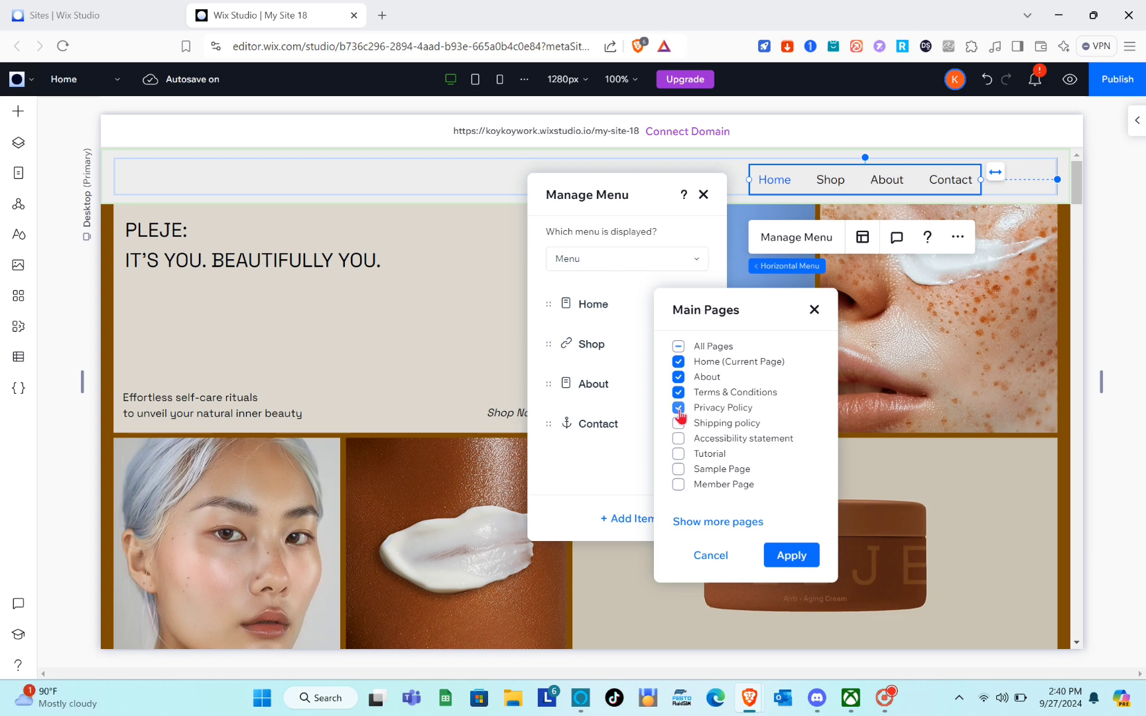
pyautogui.click(678, 455)
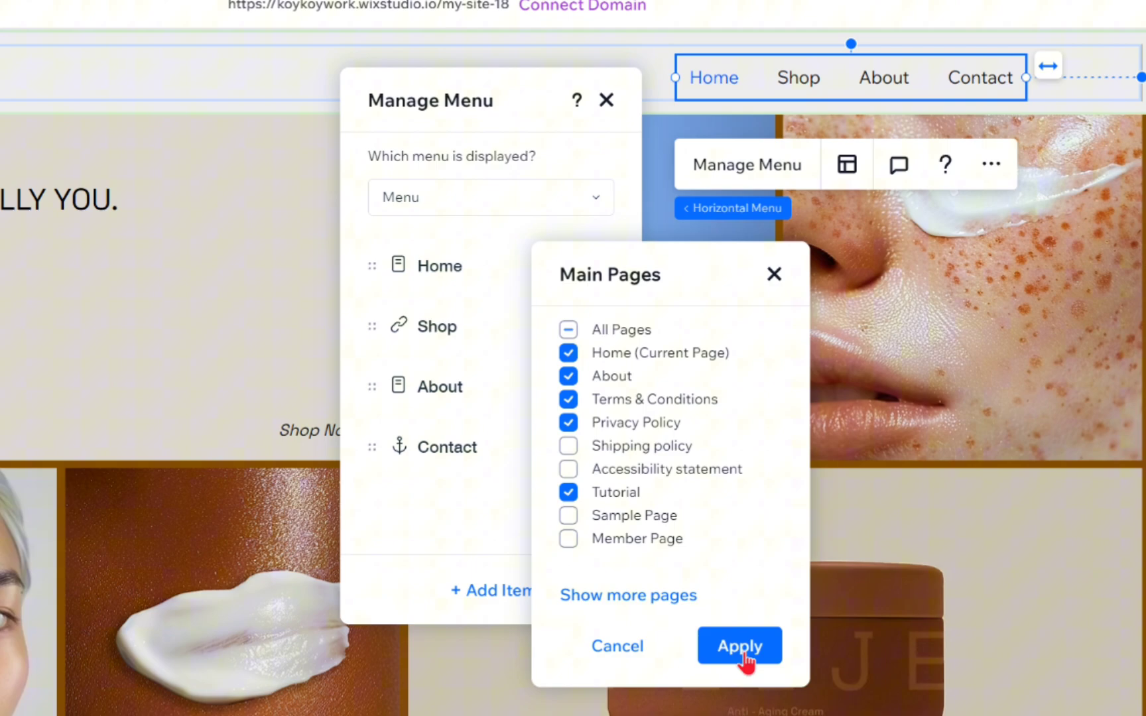
pyautogui.click(740, 647)
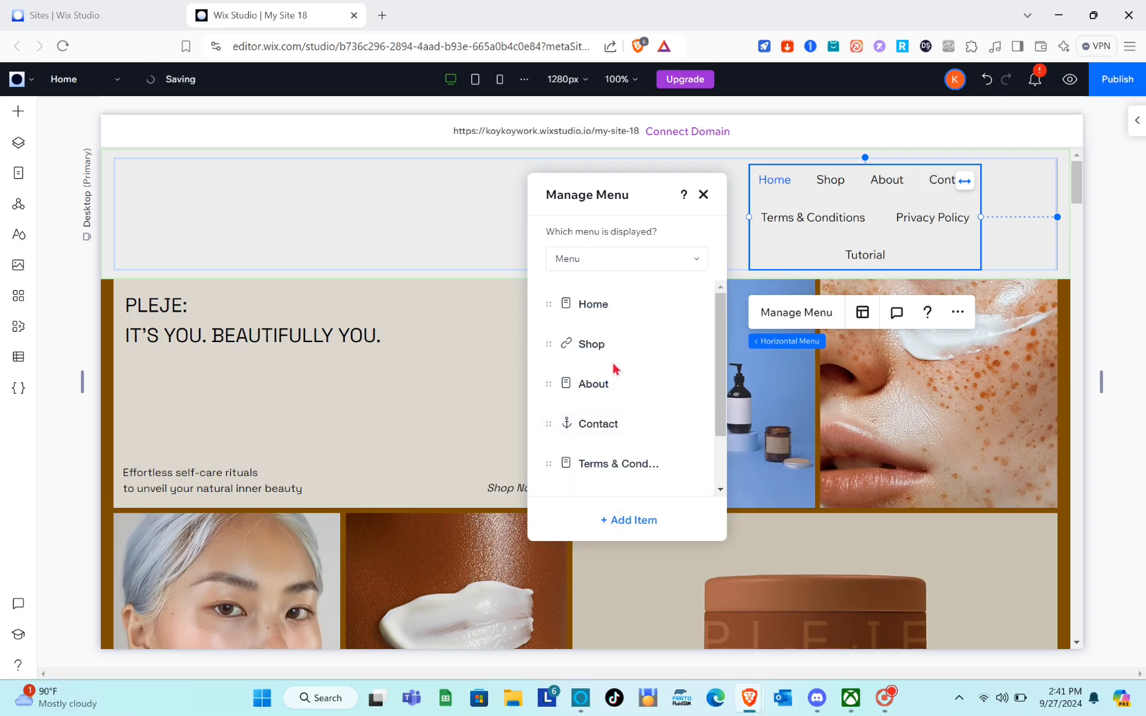
pyautogui.click(704, 195)
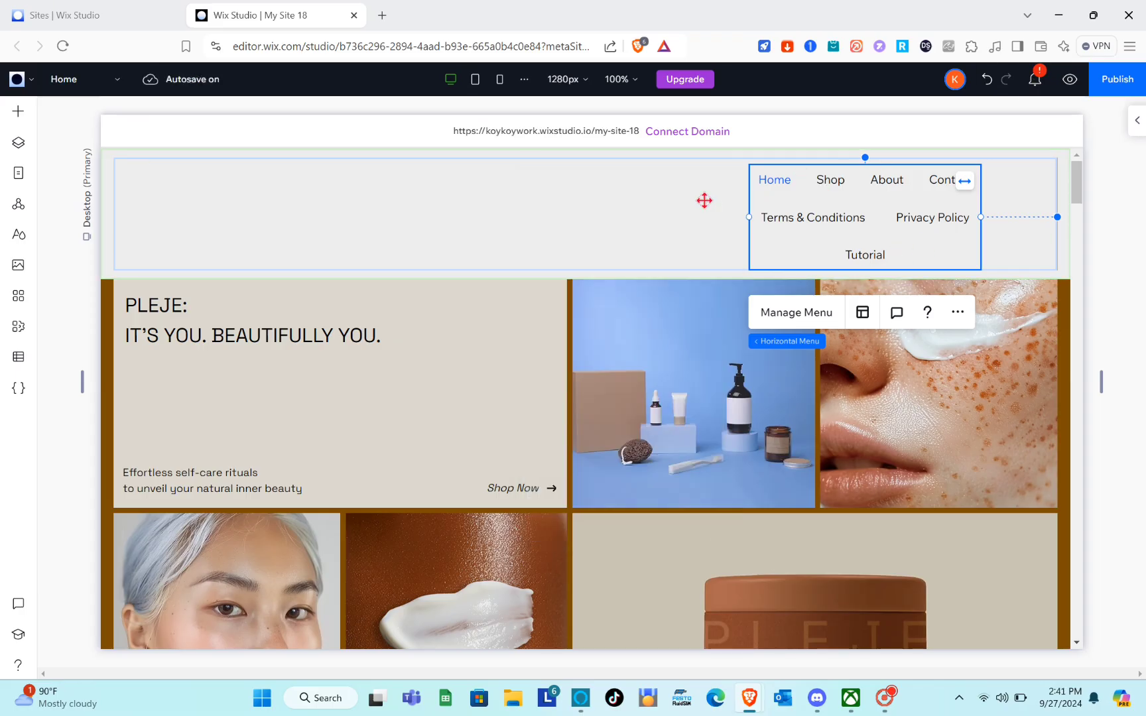
# - Widen the horizontal menu so all items fit on one row and move it near the header's right edge
pyautogui.moveTo(750, 219); pyautogui.dragTo(449, 231)
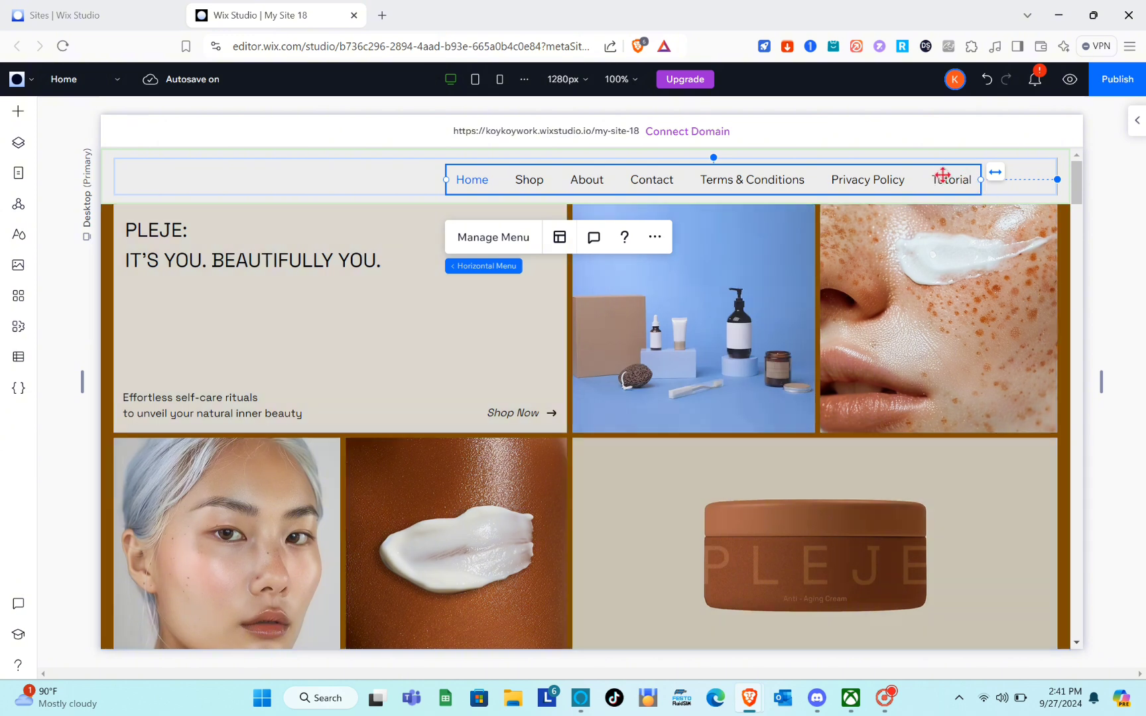
pyautogui.moveTo(923, 178); pyautogui.dragTo(981, 175)
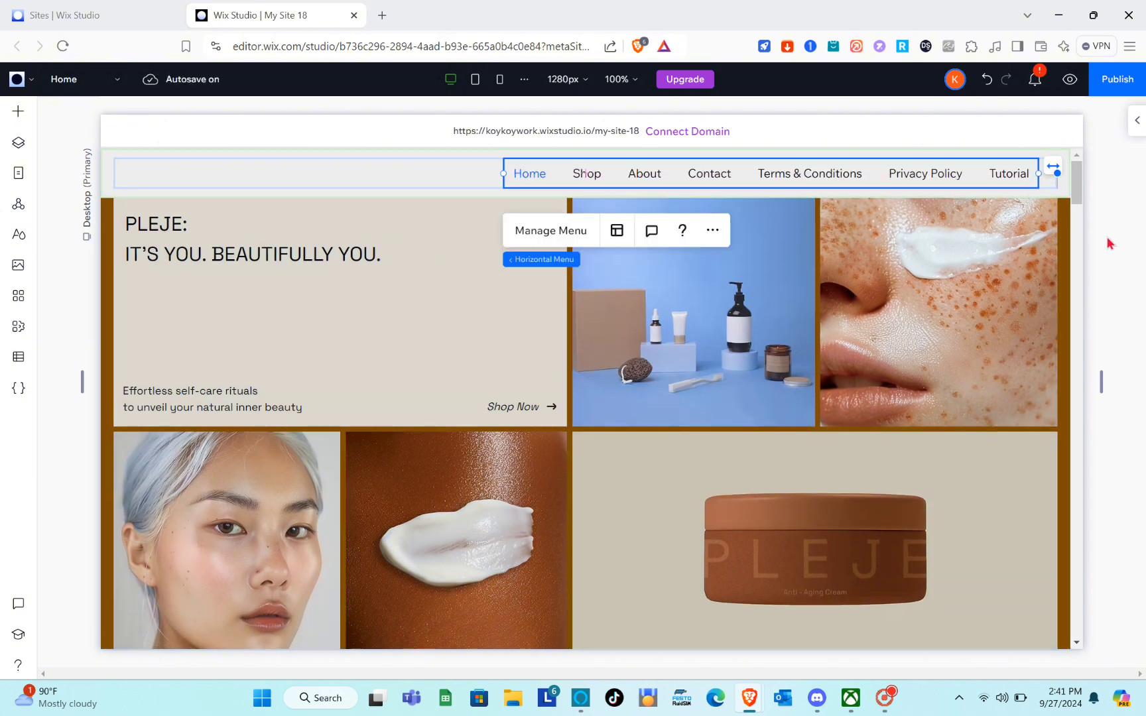
pyautogui.click(1107, 238)
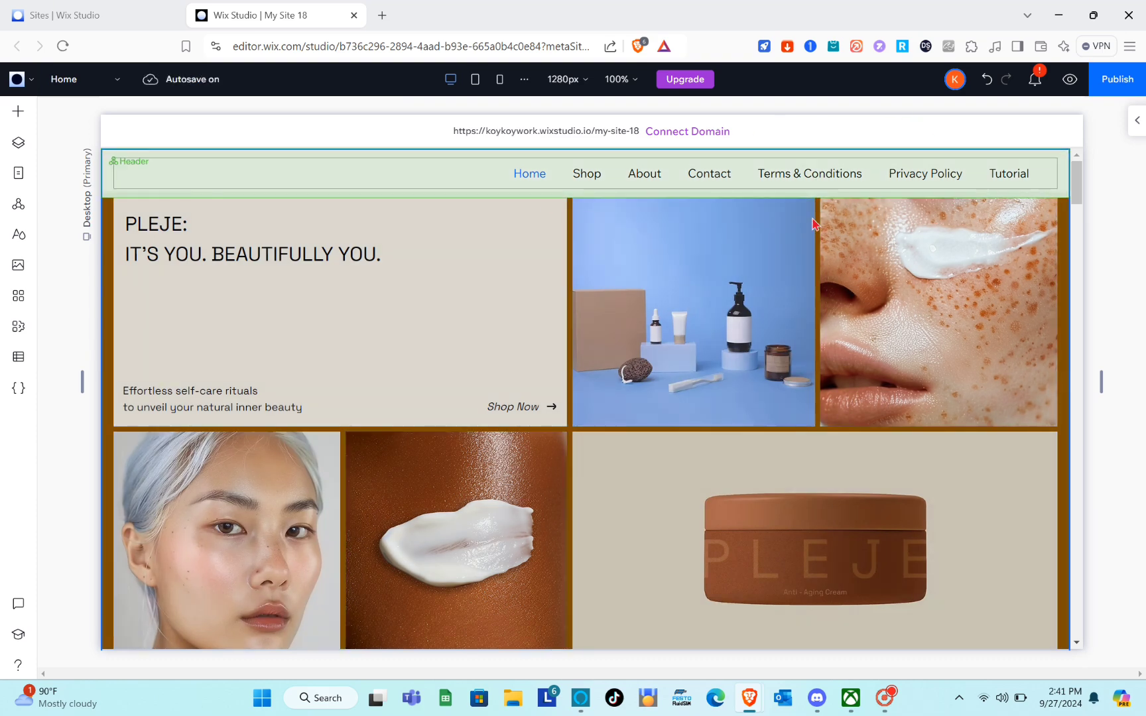
# - Reorder the header menu items so that Tutorial comes directly after Home and before Shop
pyautogui.click(826, 180)
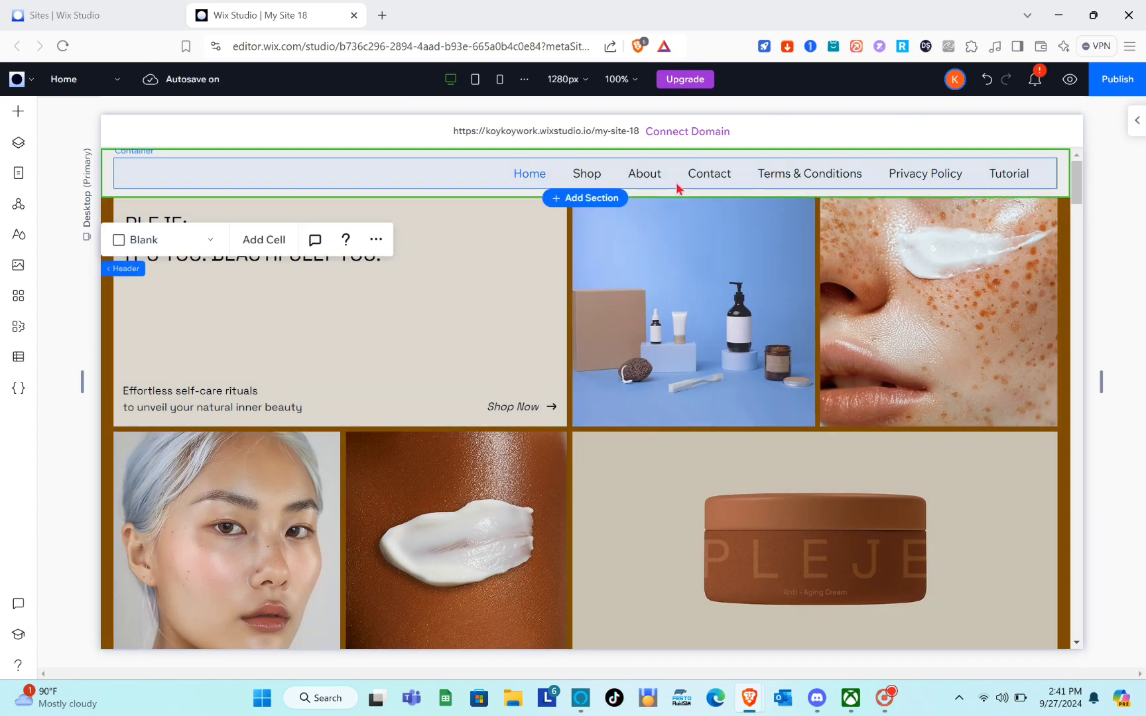
pyautogui.click(700, 177)
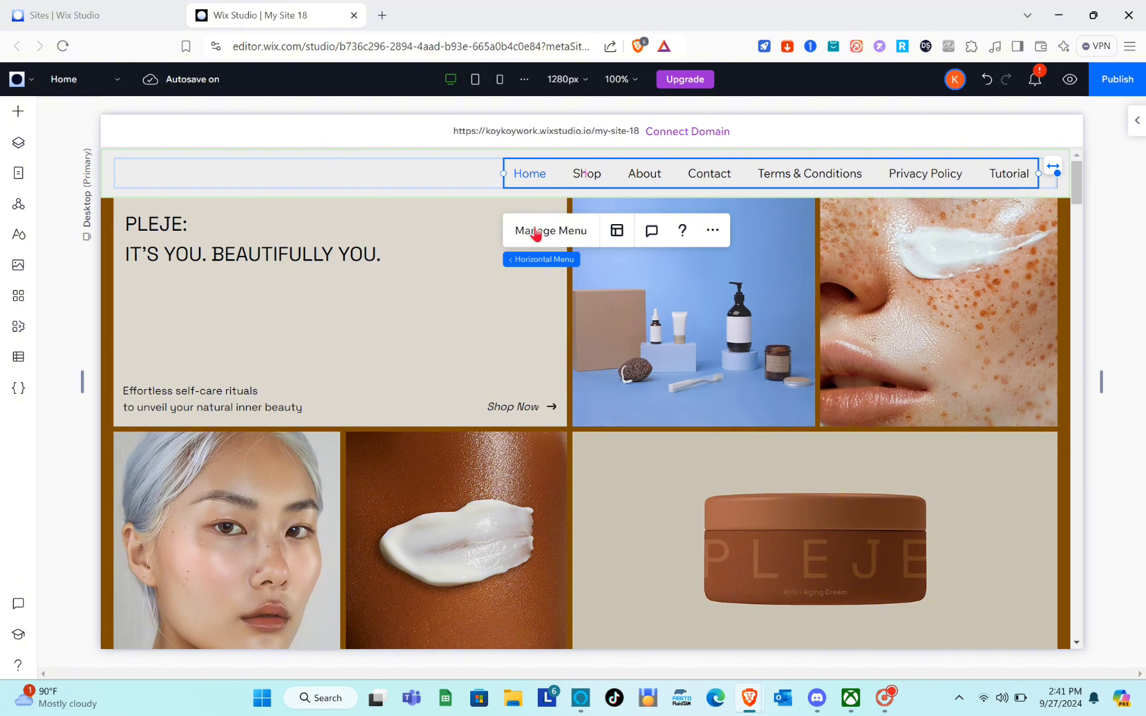
pyautogui.click(569, 242)
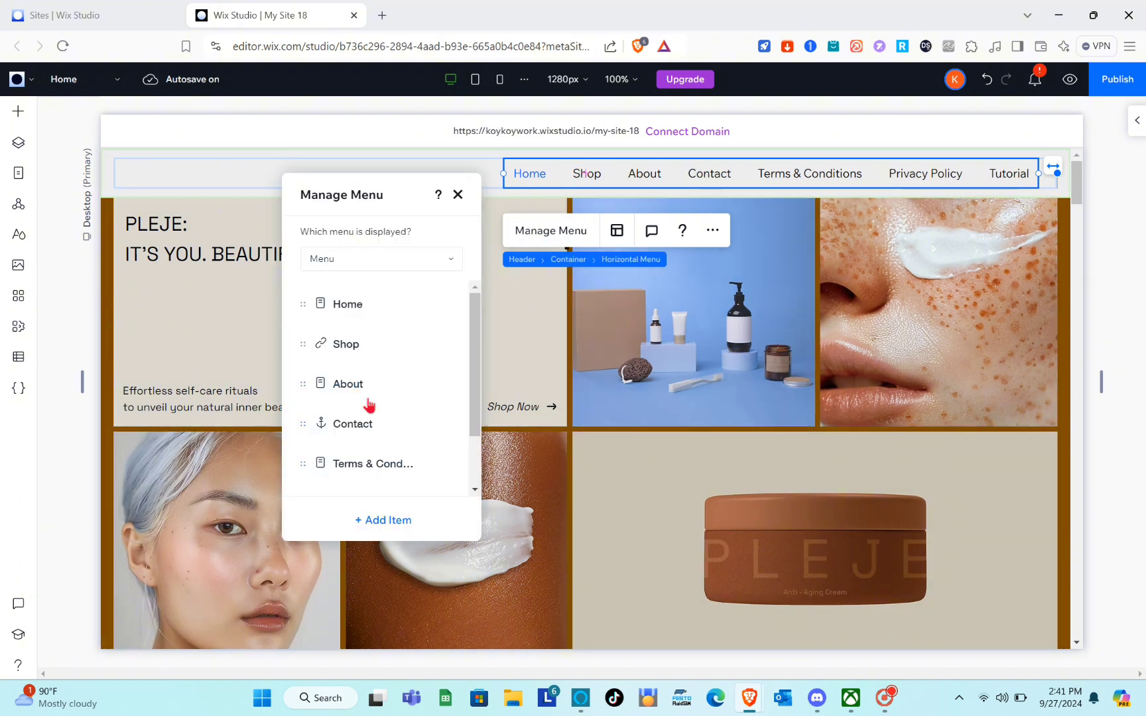
pyautogui.scroll(-1, 368, 407)
pyautogui.scroll(1, 368, 407)
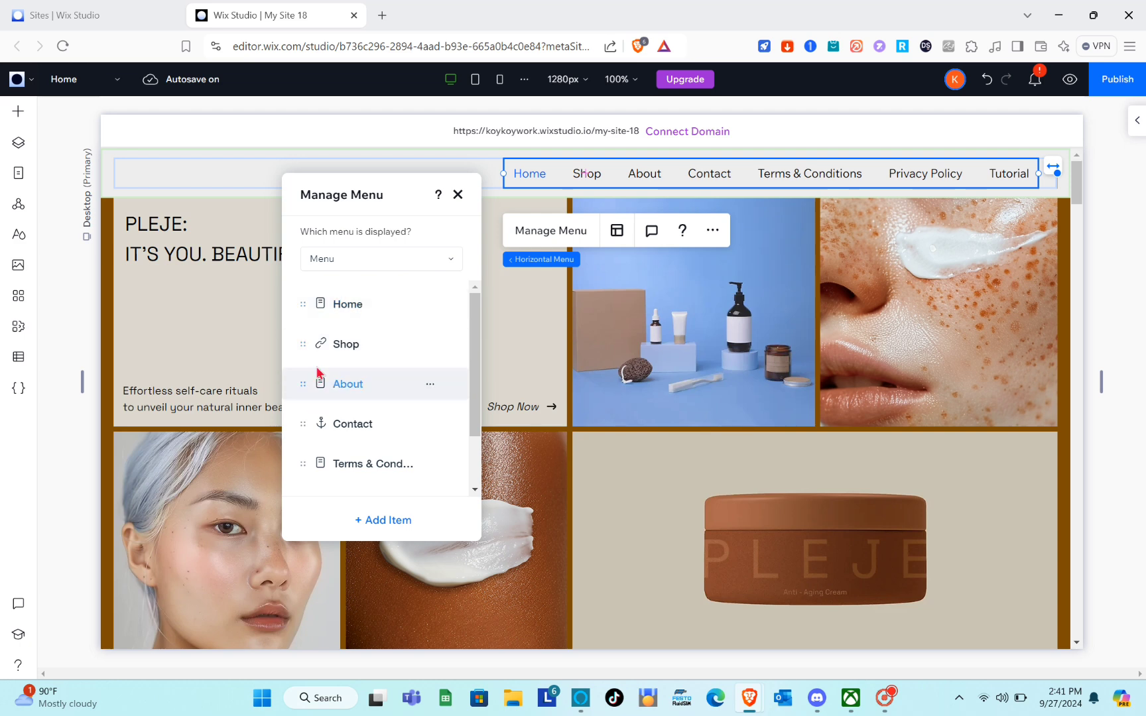
pyautogui.scroll(-1, 317, 425)
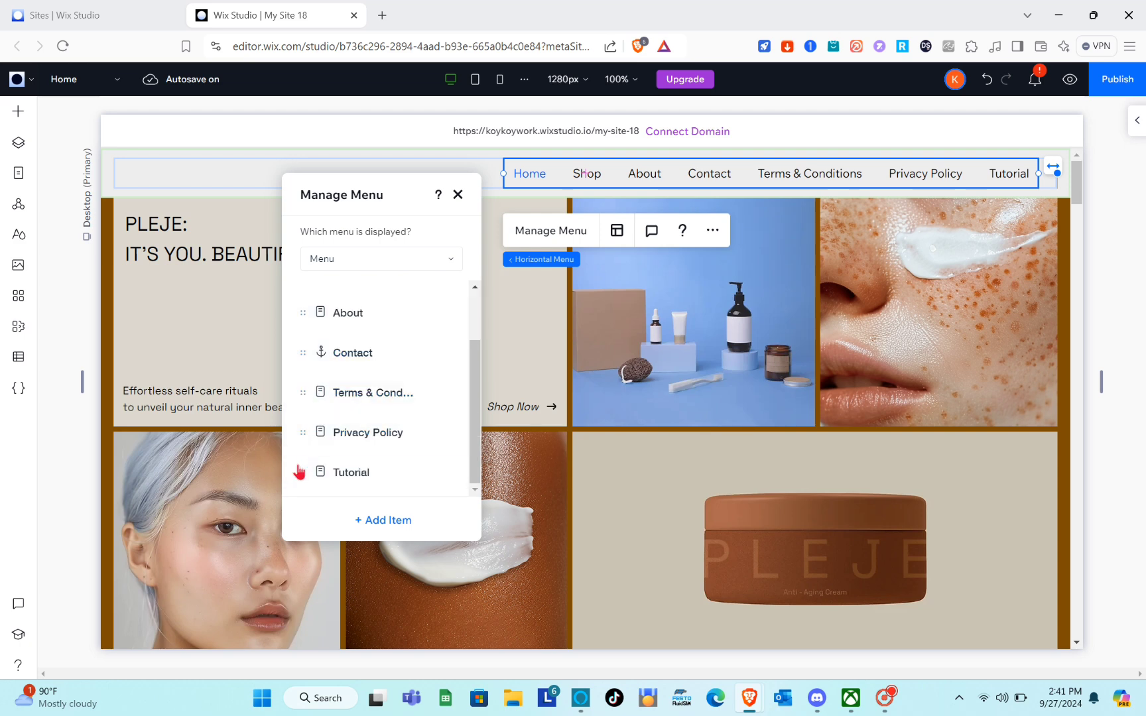
pyautogui.moveTo(299, 470); pyautogui.dragTo(307, 295)
pyautogui.moveTo(307, 355)
pyautogui.mouseDown()
pyautogui.moveTo(310, 383)
pyautogui.moveTo(317, 263)
pyautogui.moveTo(304, 427)
pyautogui.moveTo(308, 360)
pyautogui.mouseUp()
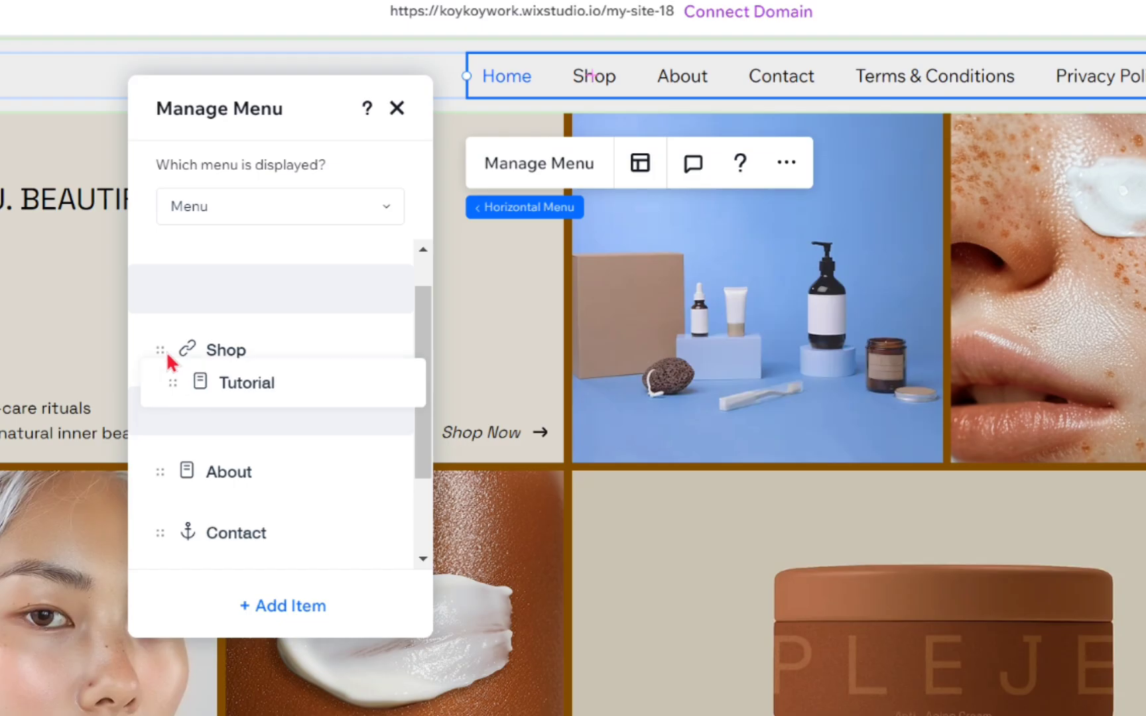
pyautogui.moveTo(170, 361); pyautogui.dragTo(164, 314)
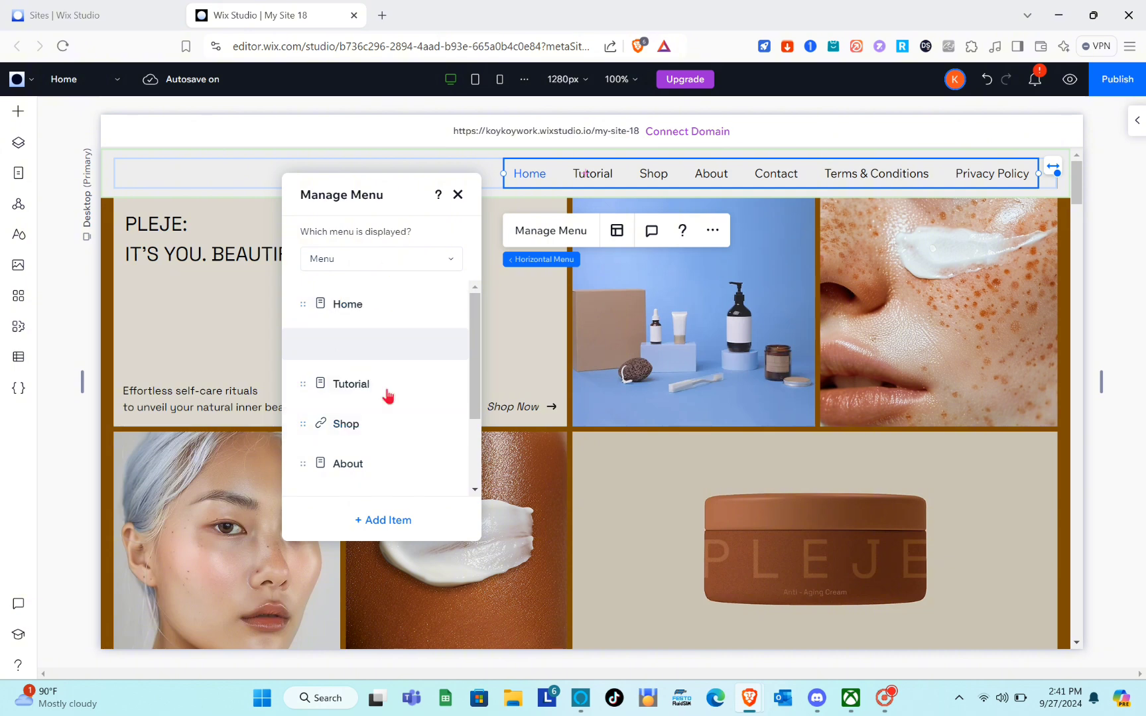
# - Remove the Terms & Conditions item from the header menu
pyautogui.scroll(-1, 390, 427)
pyautogui.scroll(-1, 392, 430)
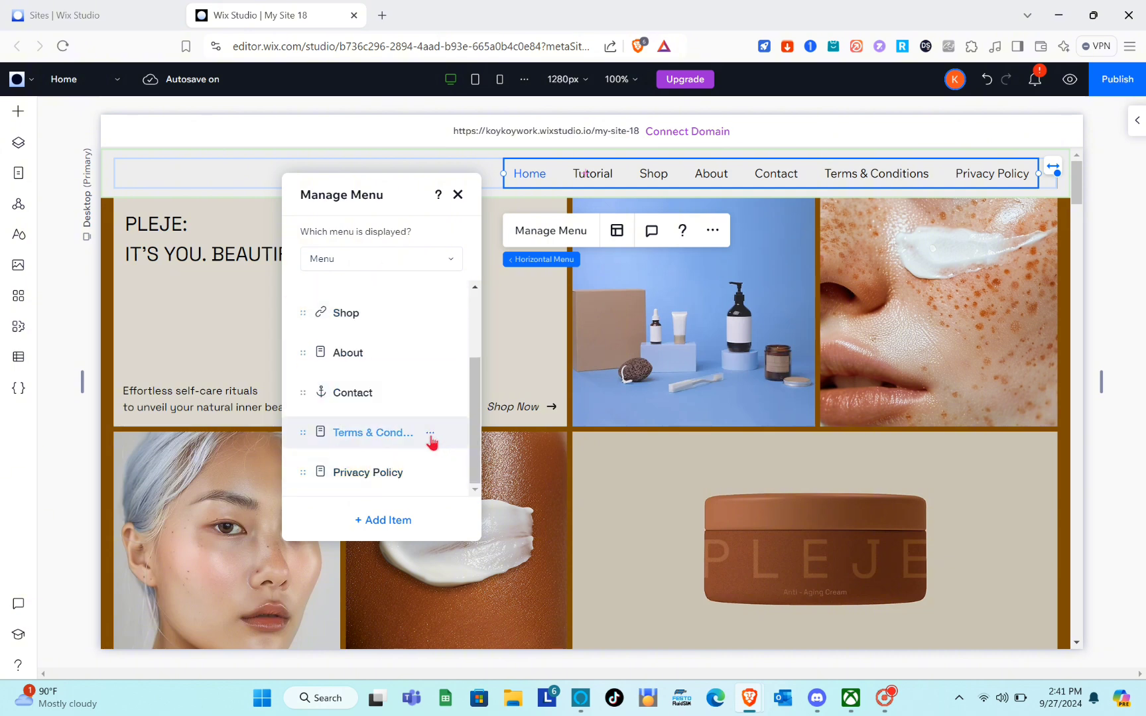
pyautogui.click(431, 434)
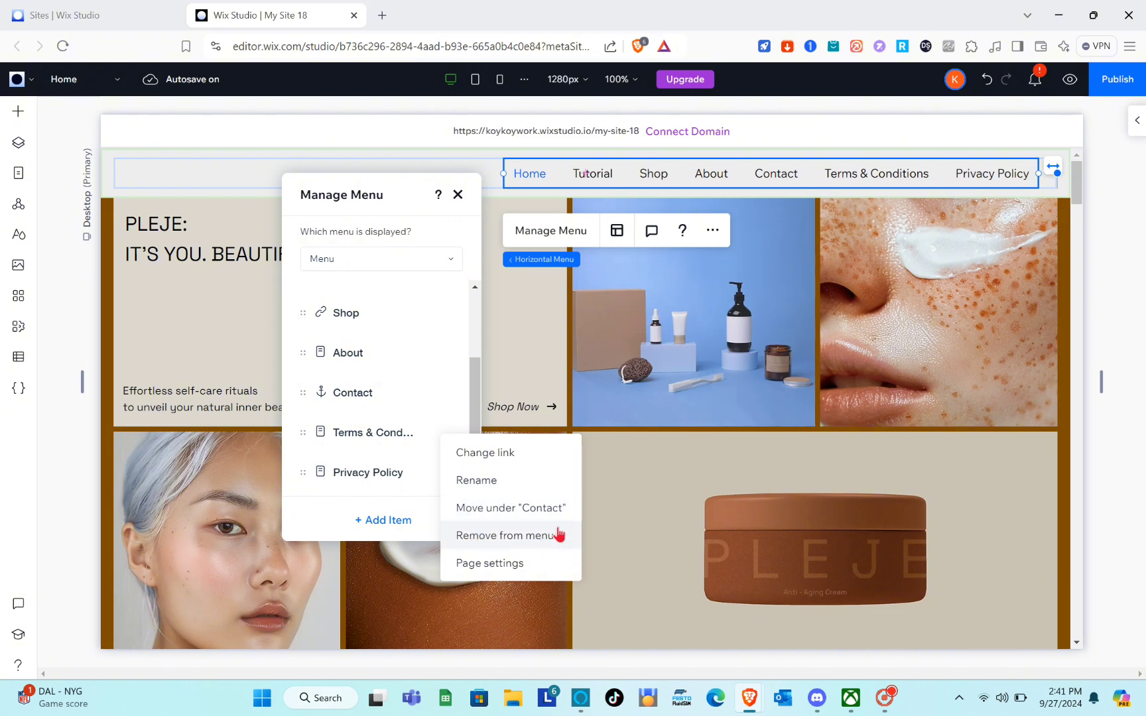
pyautogui.click(505, 538)
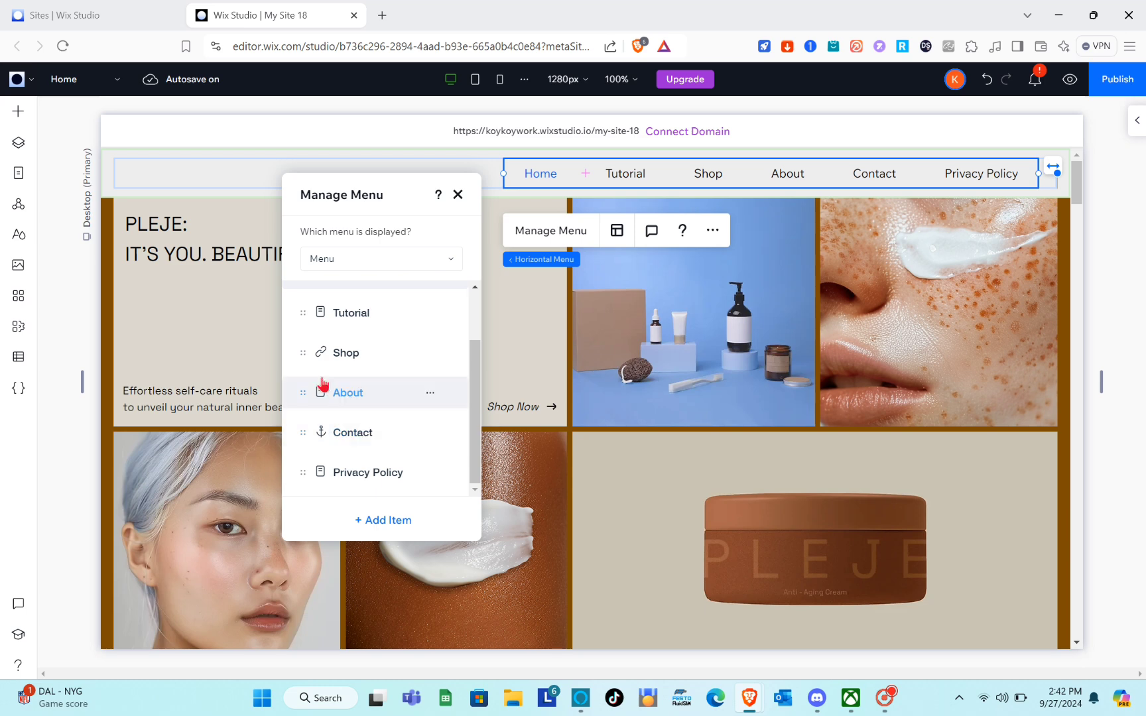
# - Rename the About menu item to "About Us"
pyautogui.click(431, 395)
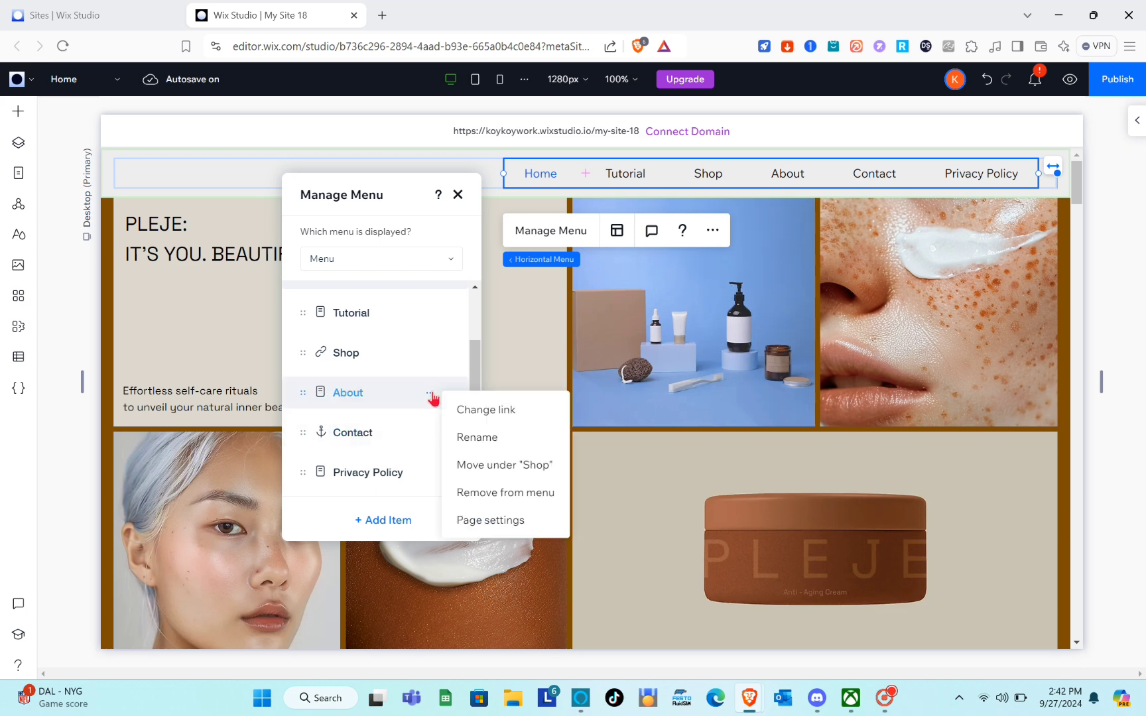
pyautogui.click(487, 437)
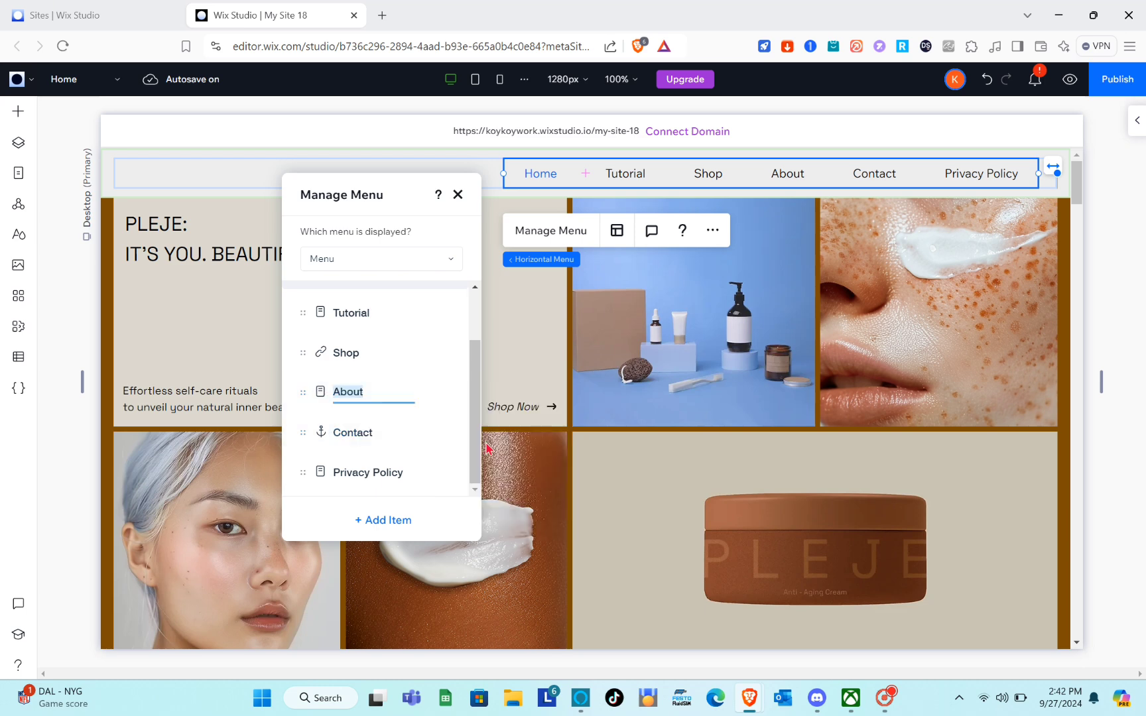
pyautogui.click(368, 383)
pyautogui.write('U')
pyautogui.press('capslock')
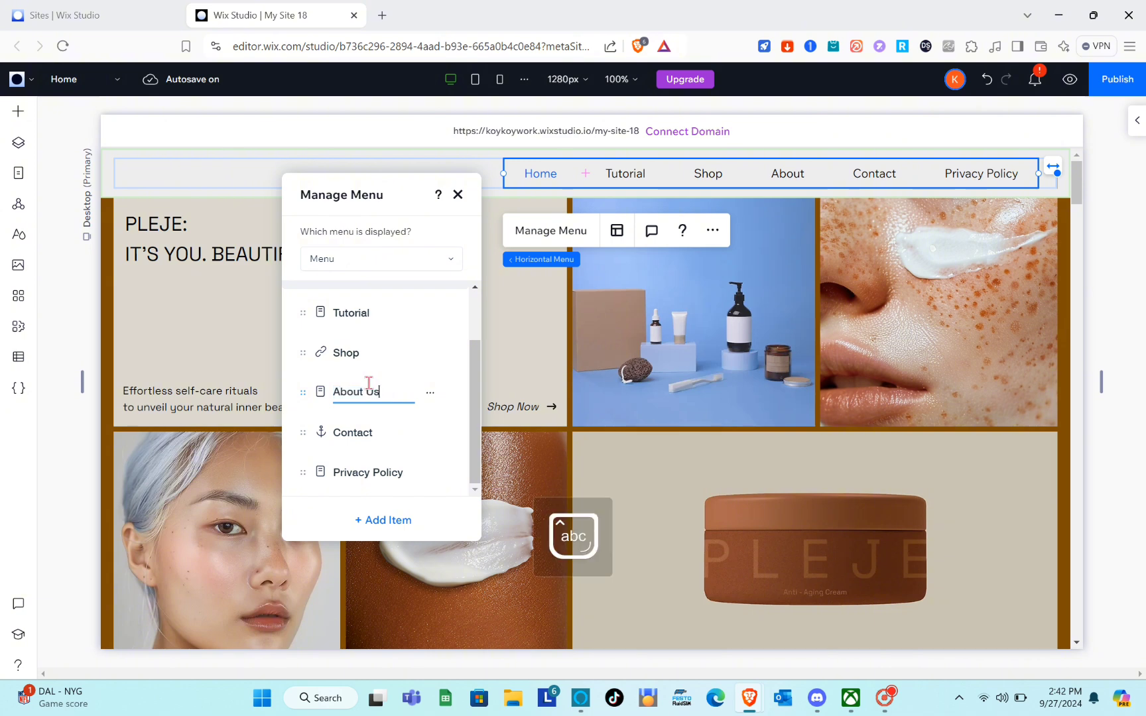
pyautogui.press('Return')
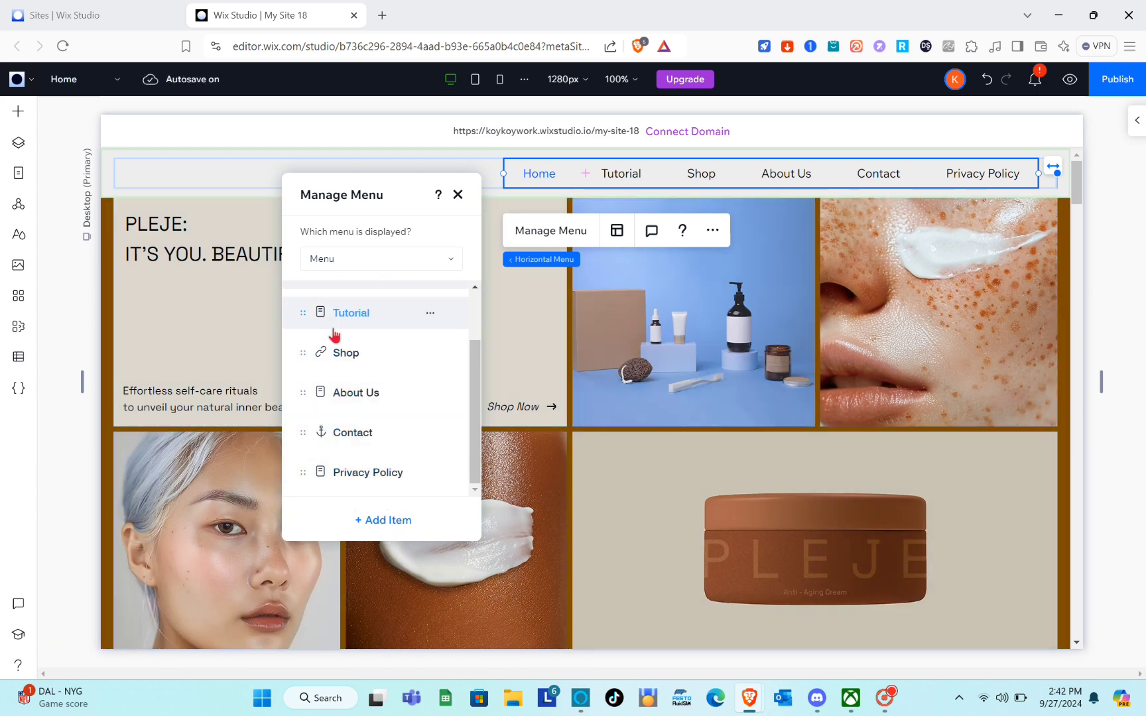
# - Add the main pages Shipping policy and Accessibility statement as items of the header menu
pyautogui.click(375, 523)
pyautogui.click(412, 541)
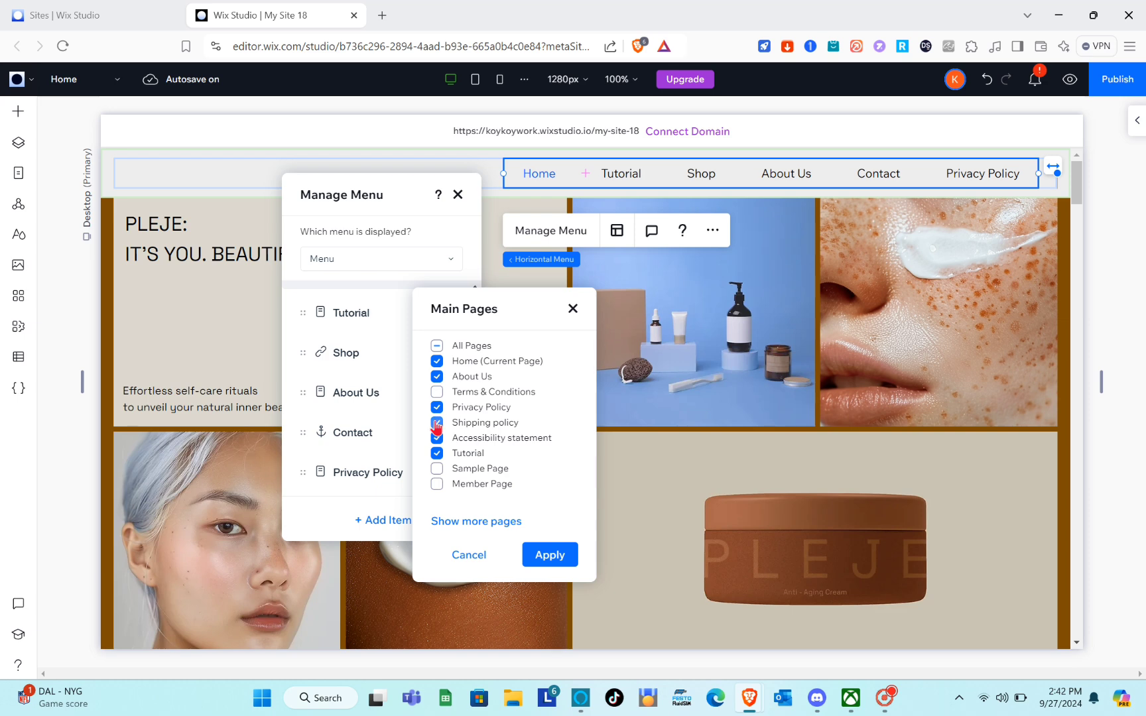
pyautogui.click(549, 555)
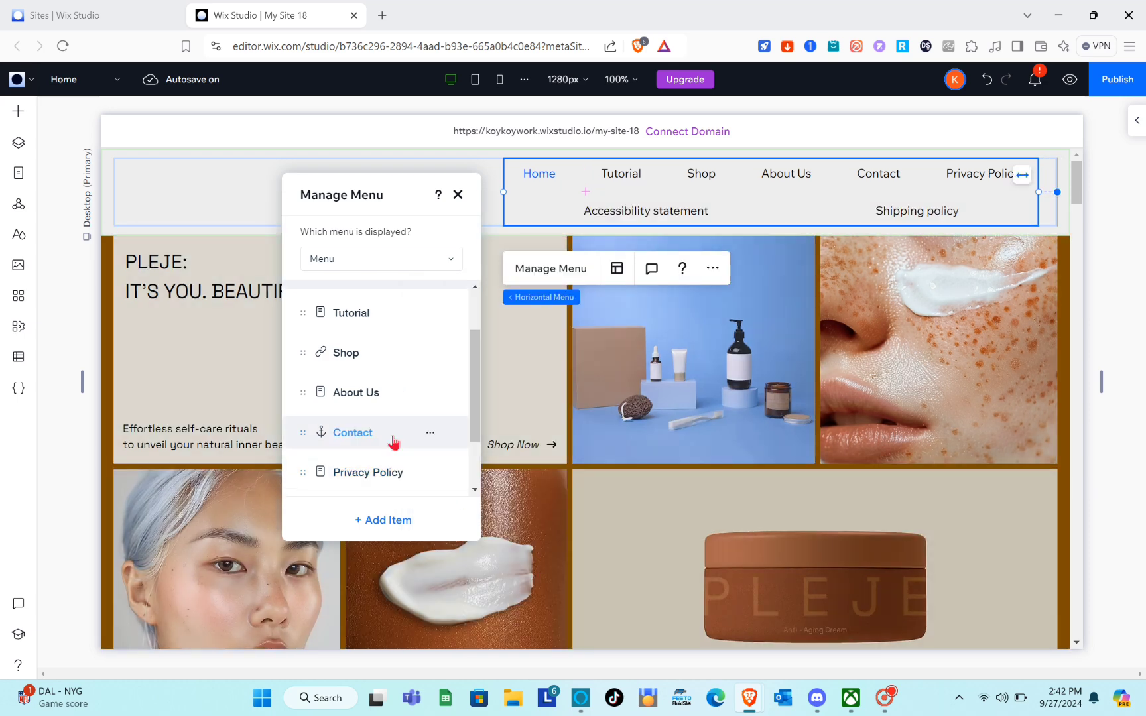
# - Nest Accessibility statement under Privacy Policy and Shipping policy under Accessibility statement, and finish managing the menu
pyautogui.scroll(-2, 395, 439)
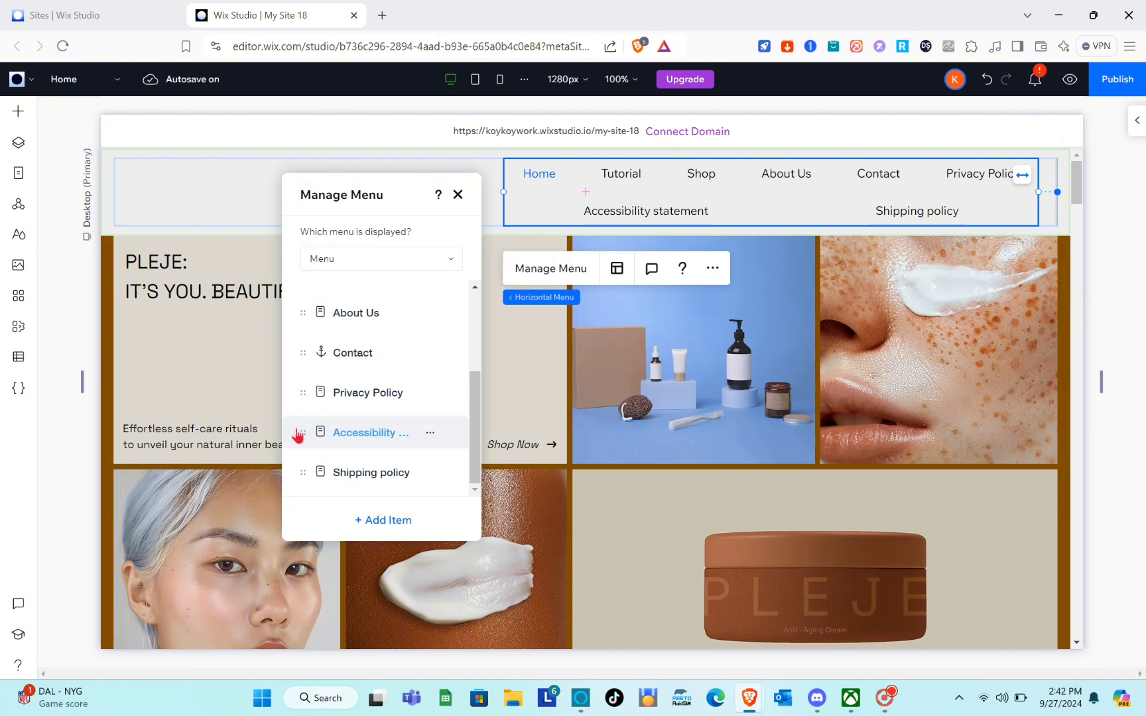
pyautogui.moveTo(303, 433); pyautogui.dragTo(347, 433)
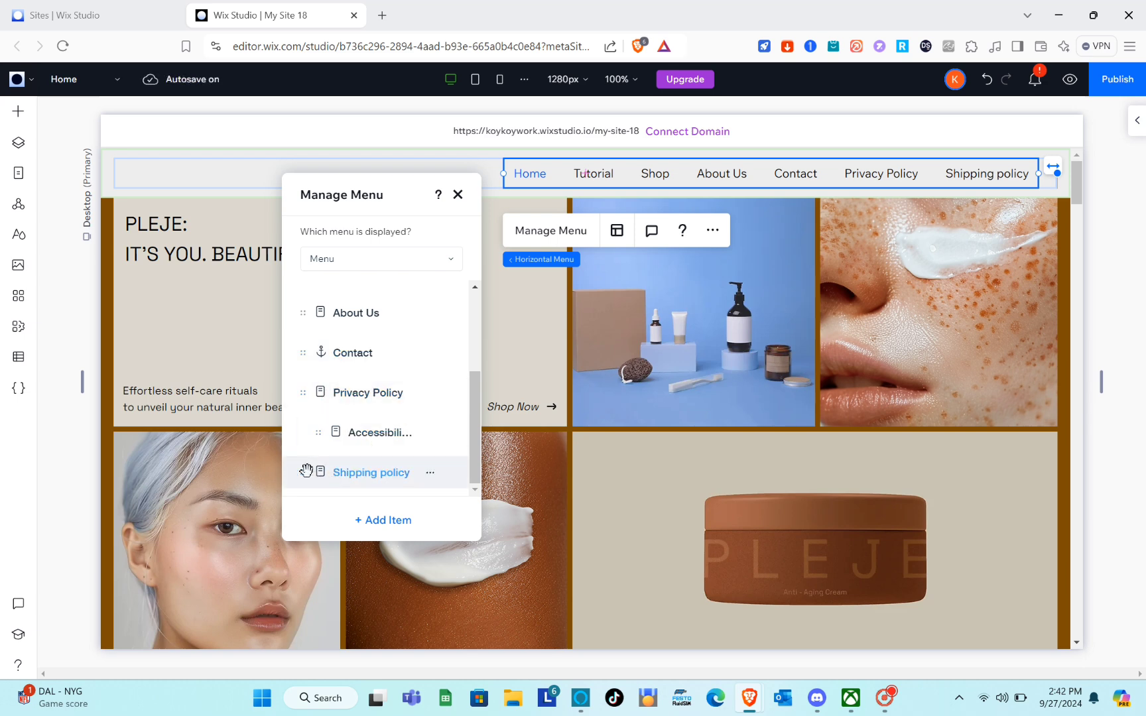
pyautogui.moveTo(322, 479); pyautogui.dragTo(393, 473)
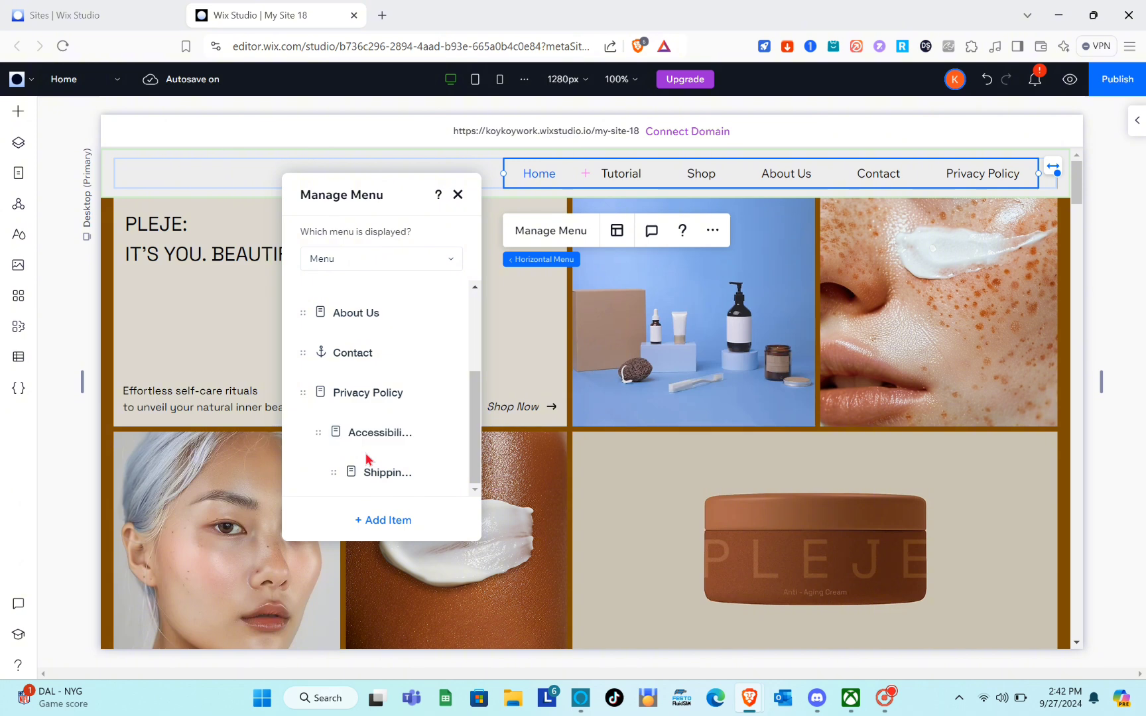
pyautogui.scroll(5, 358, 362)
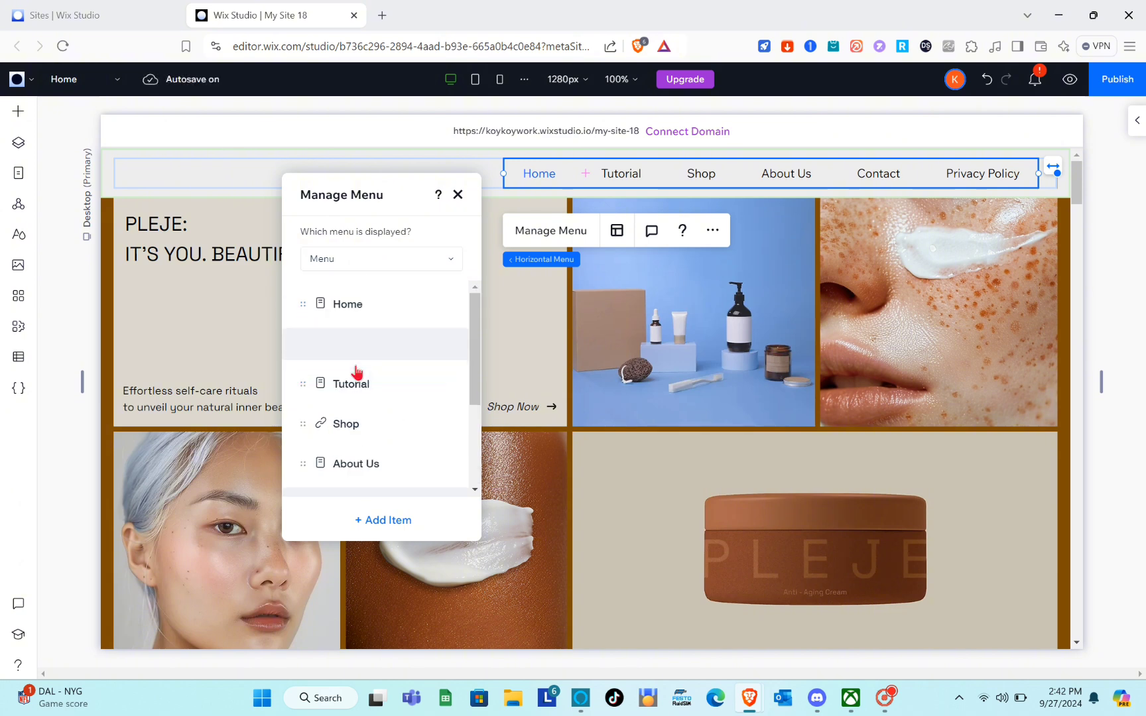
pyautogui.click(457, 195)
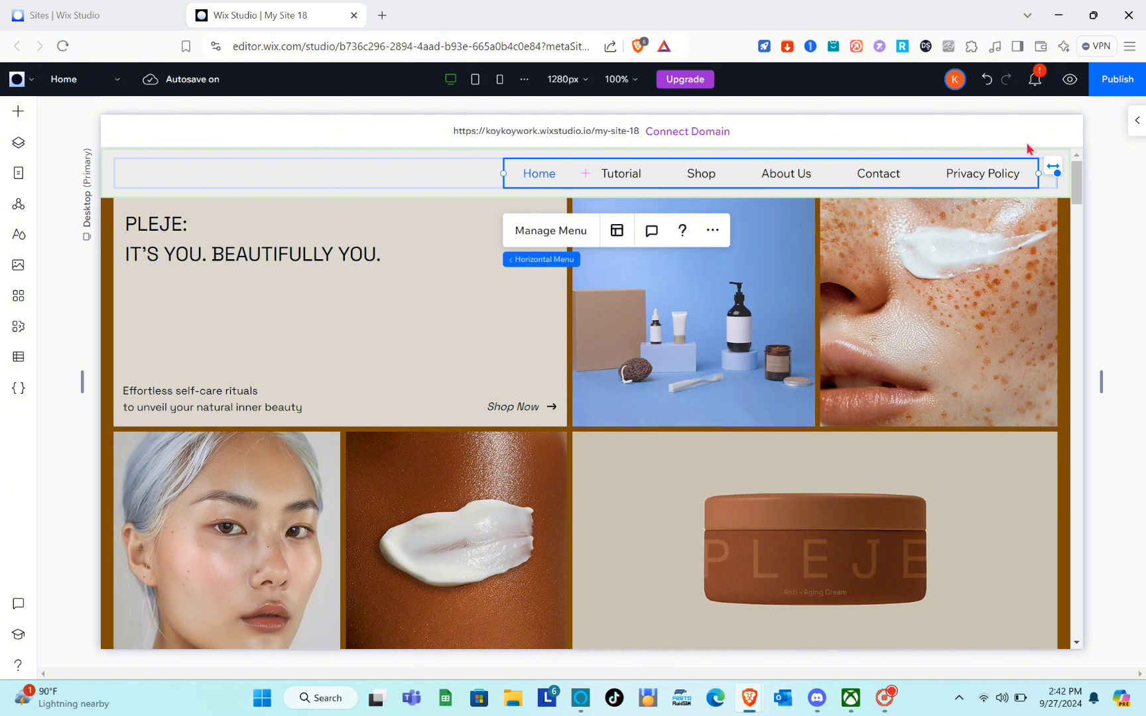
# - Set the menu container's background fill in the horizontal menu's design settings to the light pinkish-brown theme color #C9A79B
pyautogui.click(1134, 125)
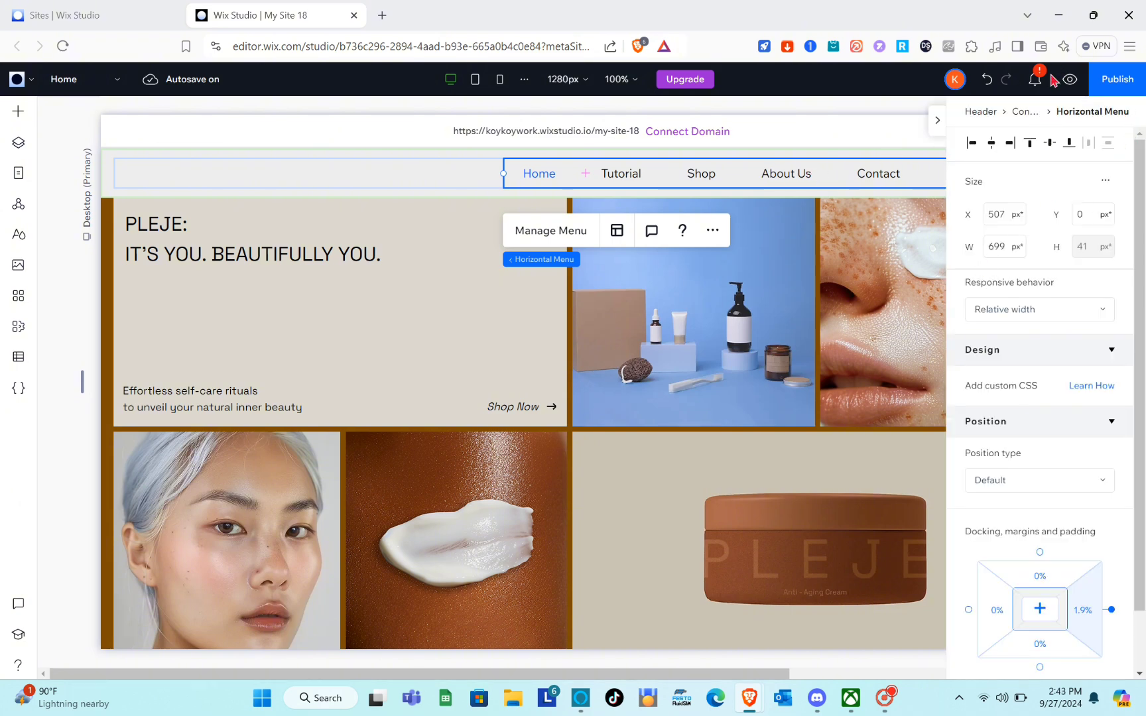
pyautogui.click(1027, 351)
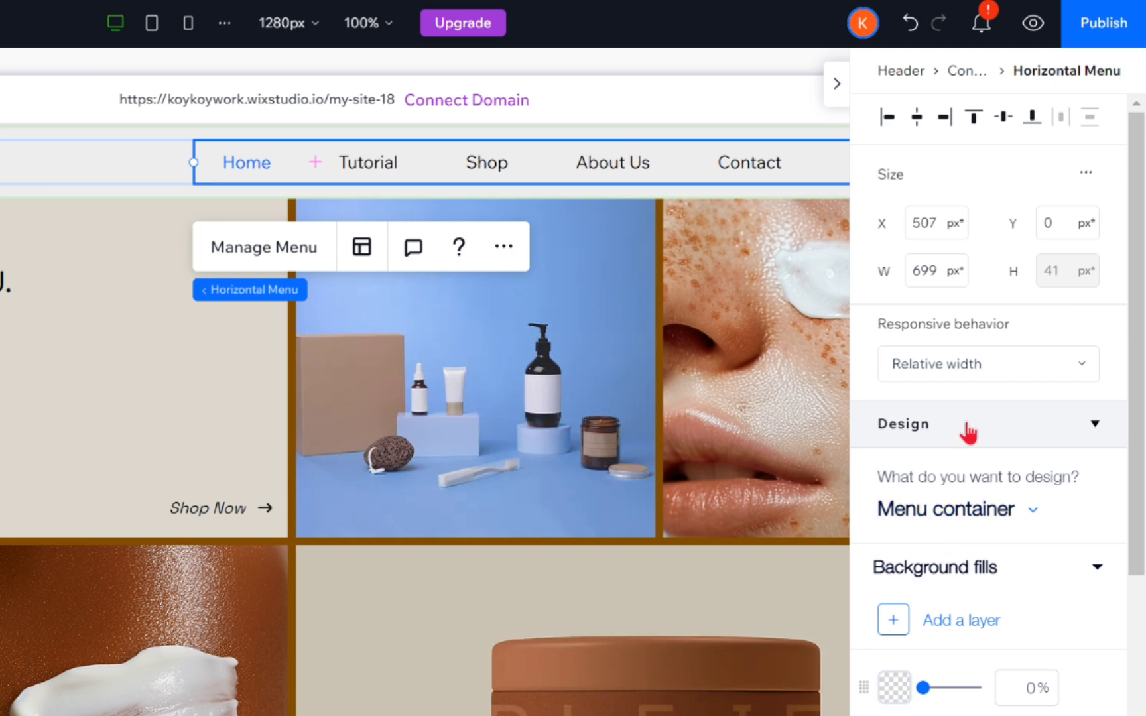
pyautogui.scroll(-3, 968, 432)
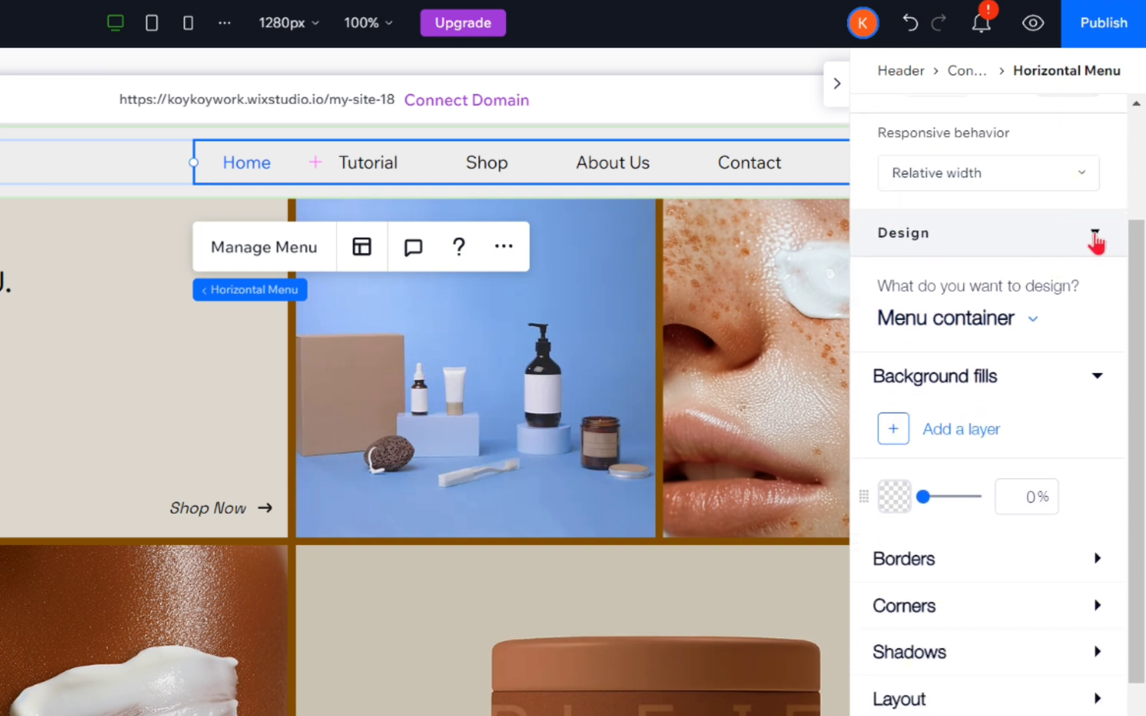
pyautogui.click(1095, 236)
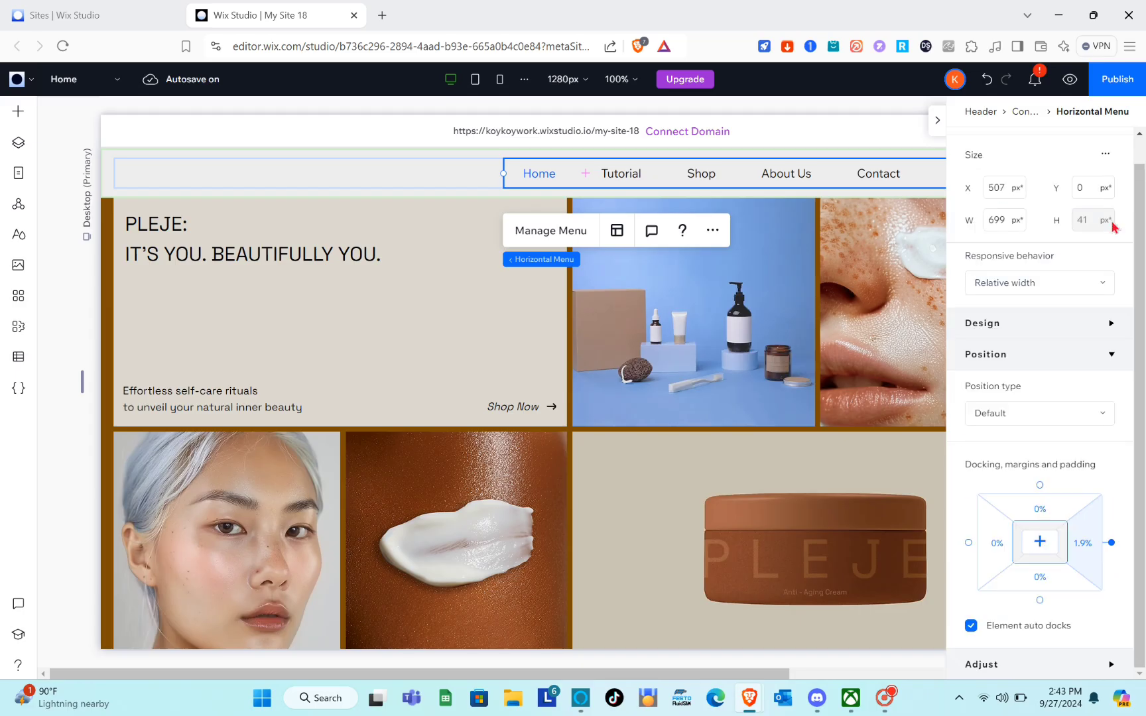
pyautogui.click(1110, 325)
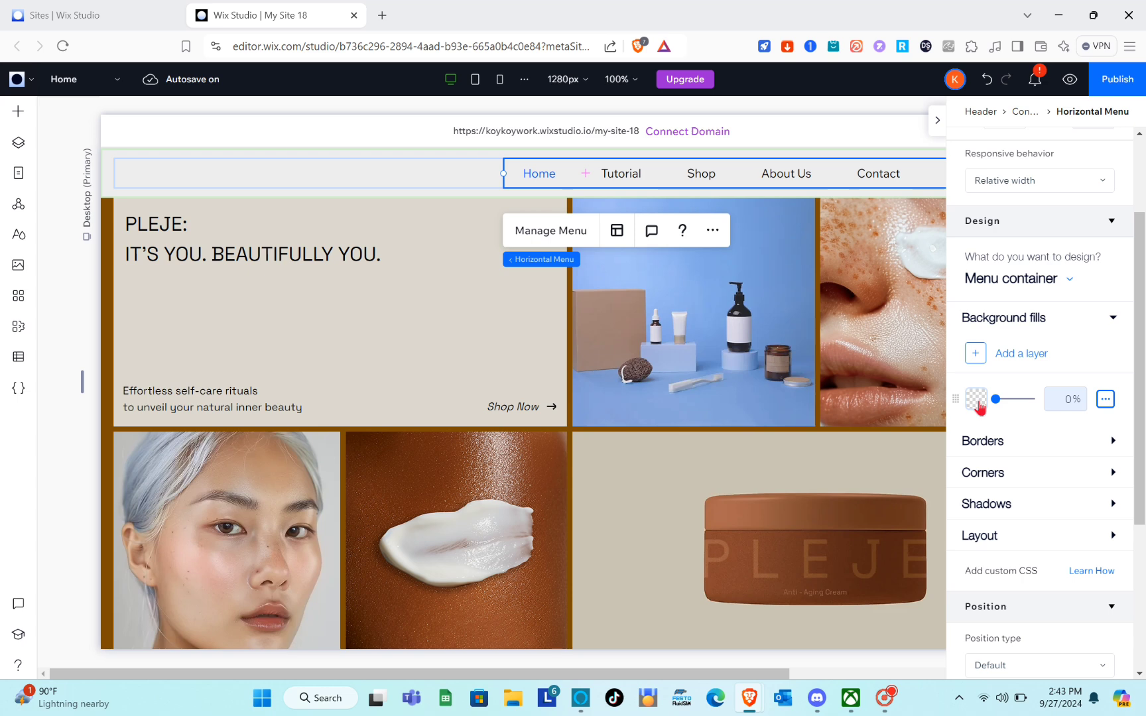
pyautogui.click(977, 399)
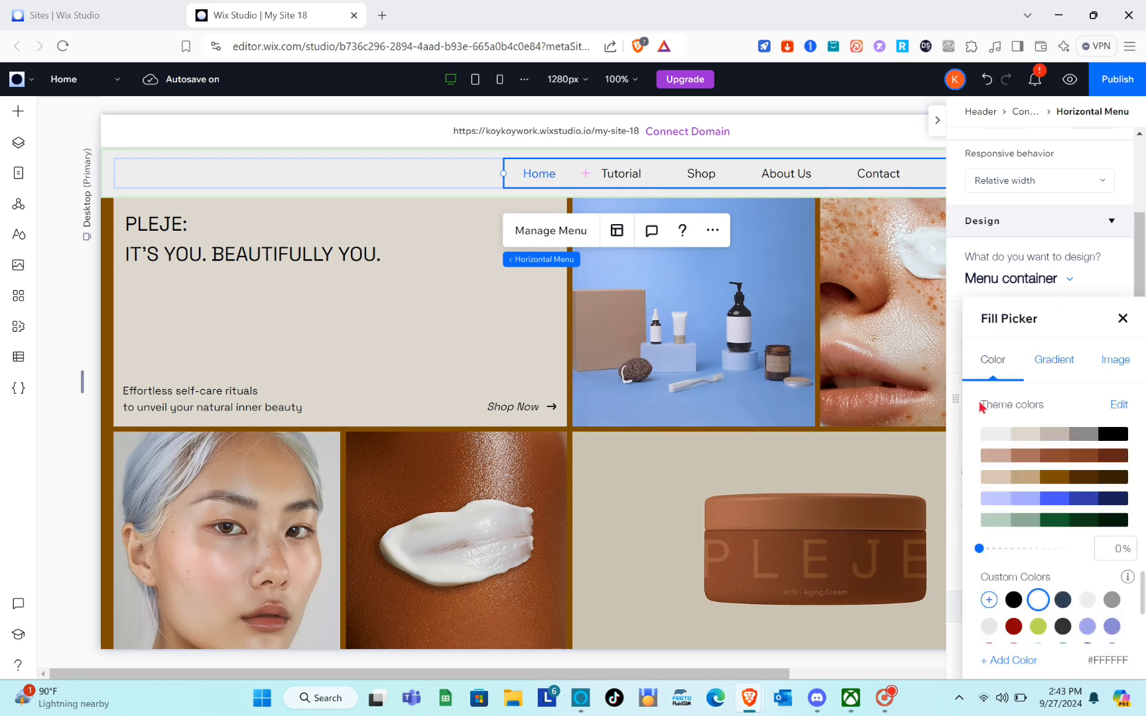
pyautogui.click(1113, 435)
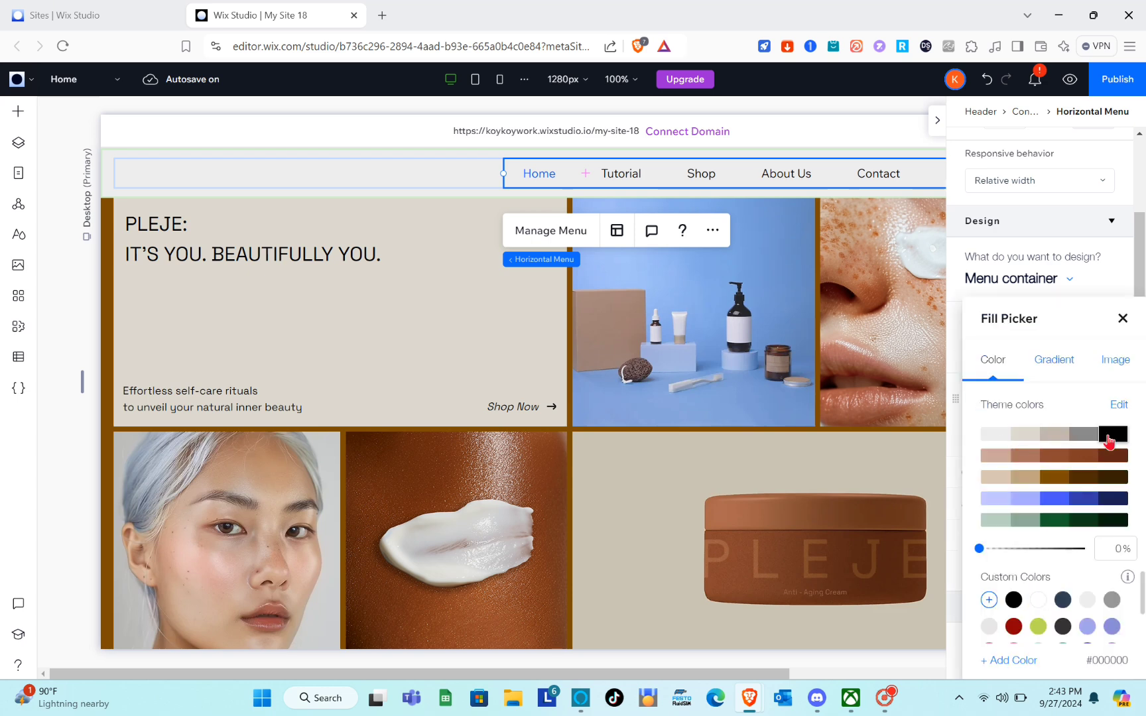
pyautogui.click(1022, 461)
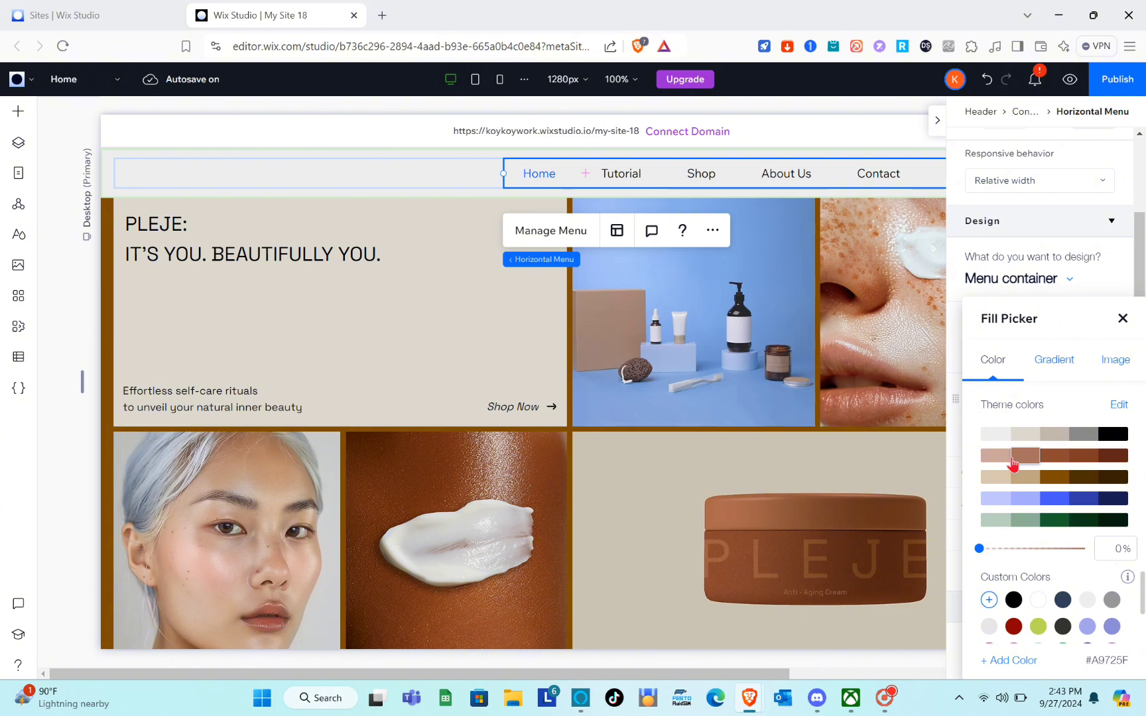
pyautogui.click(989, 459)
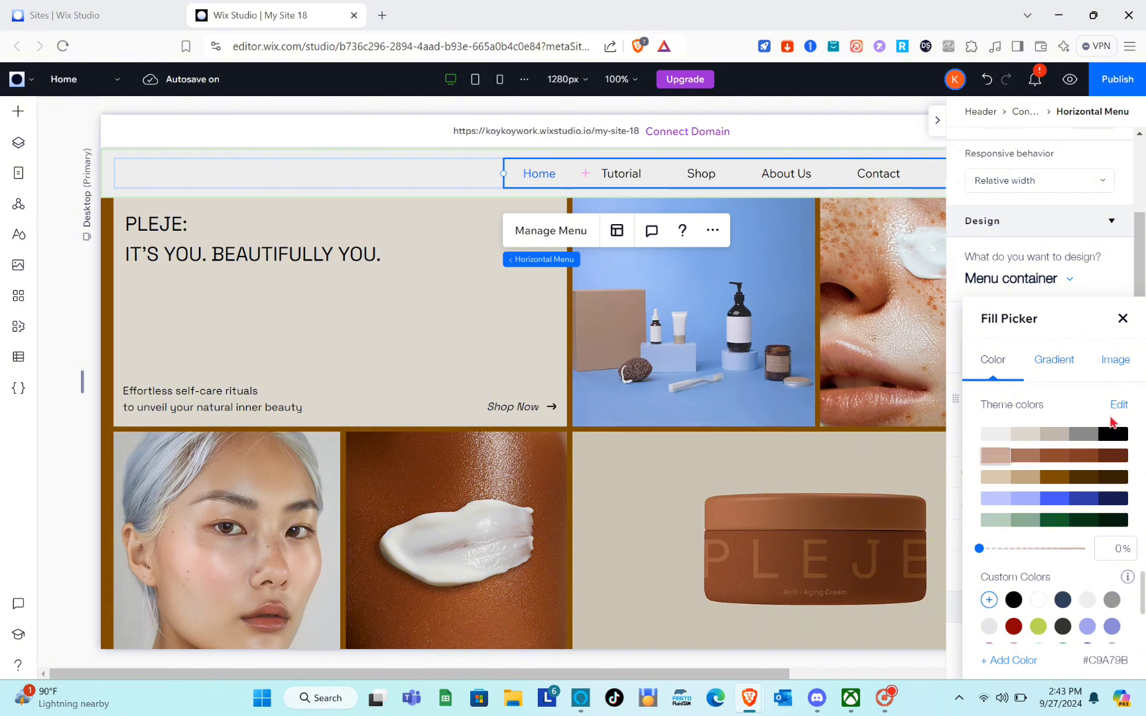
pyautogui.click(1122, 318)
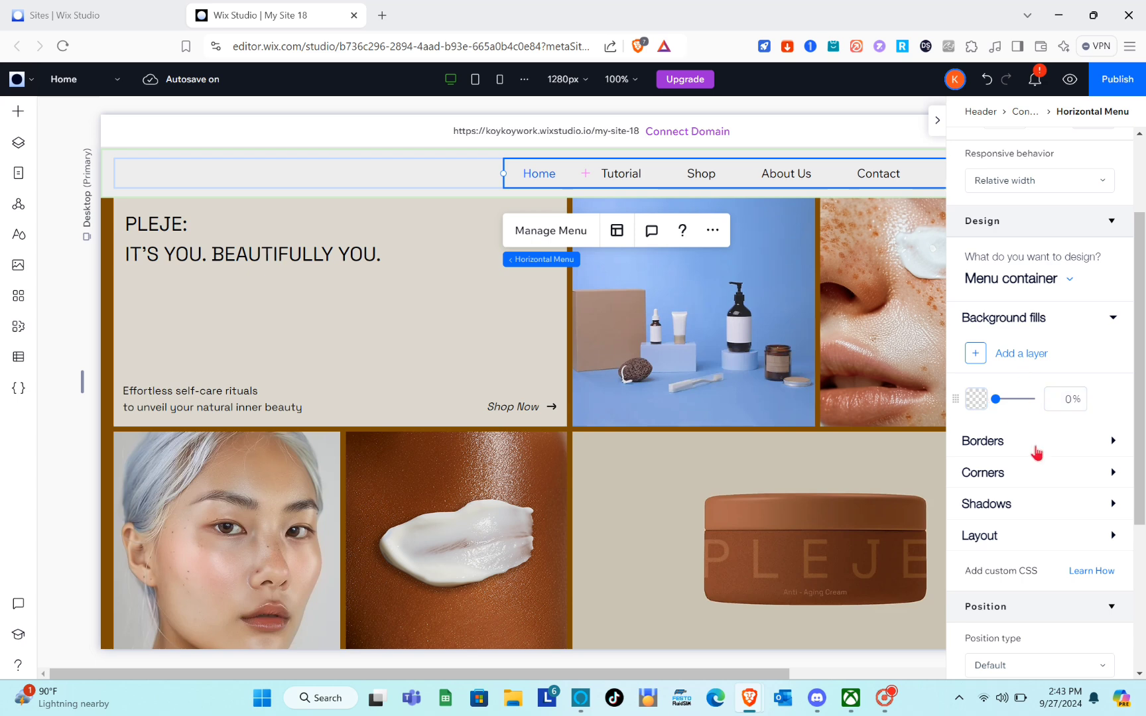
# - Examine the menu container's border, corner radius, shadow and padding settings, and the horizontal menu's position options
pyautogui.scroll(-1, 1044, 457)
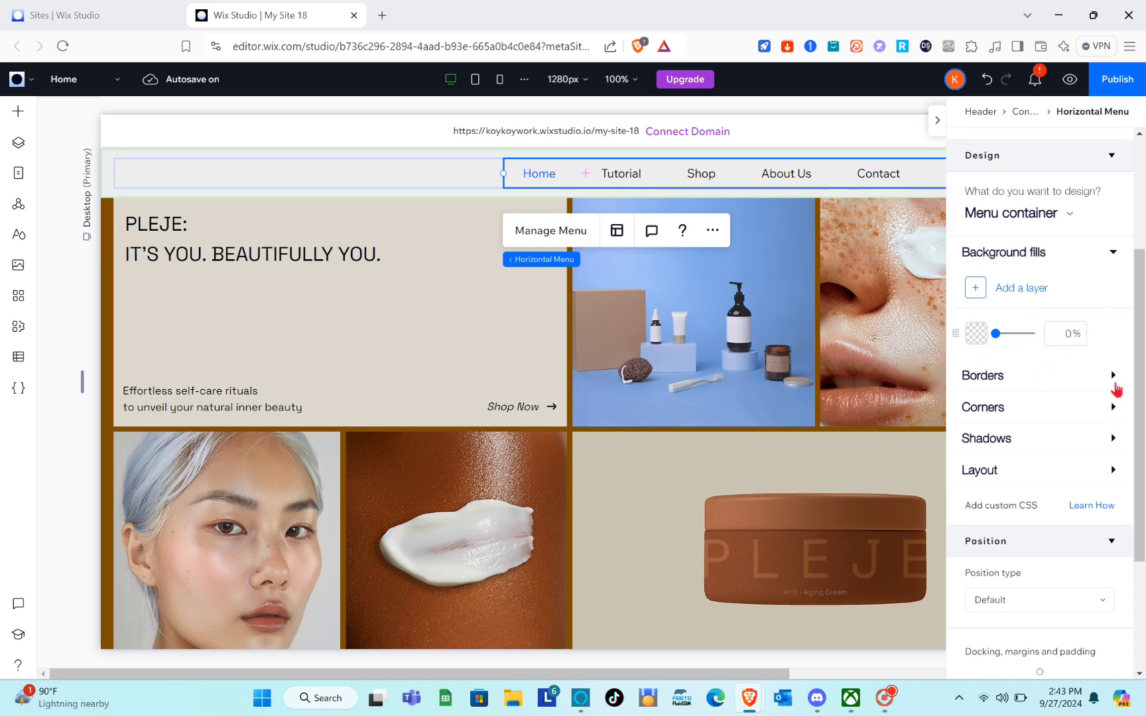
pyautogui.click(1114, 377)
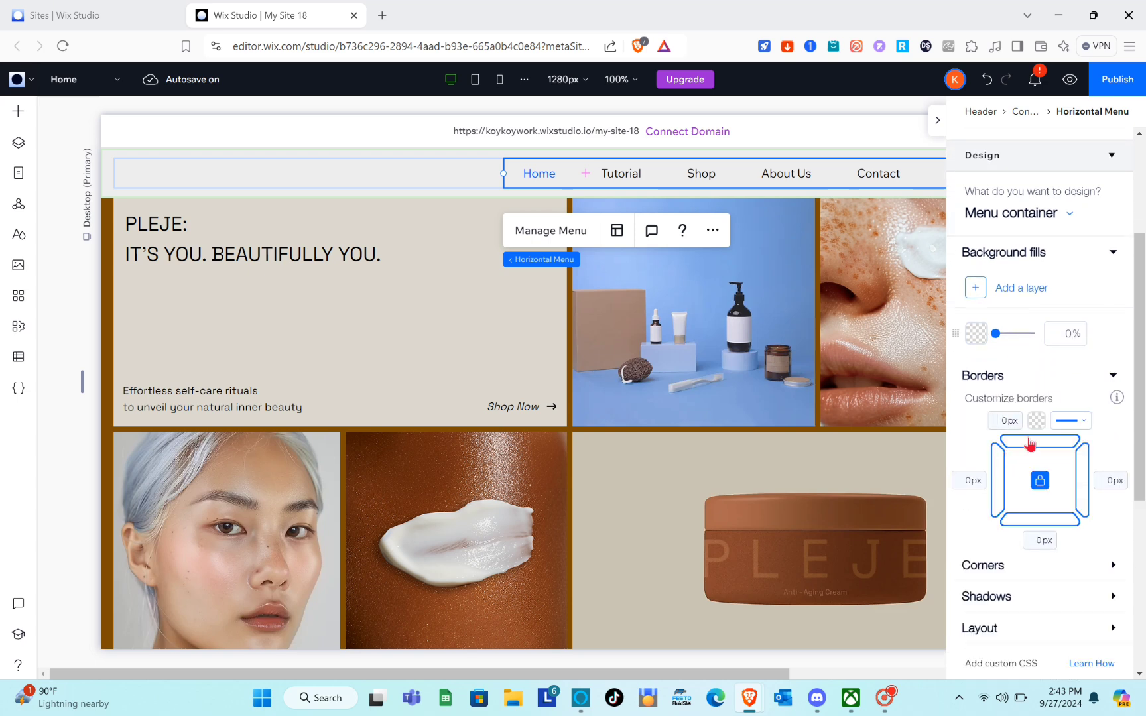
pyautogui.scroll(-2, 1038, 481)
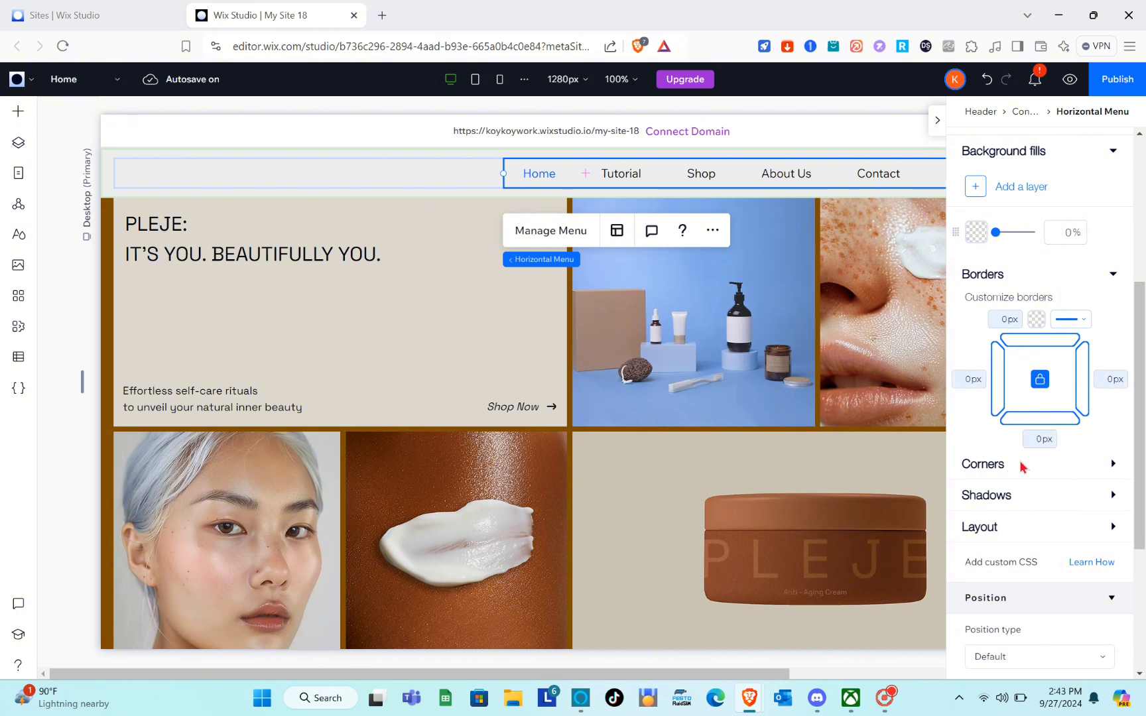
pyautogui.click(1114, 464)
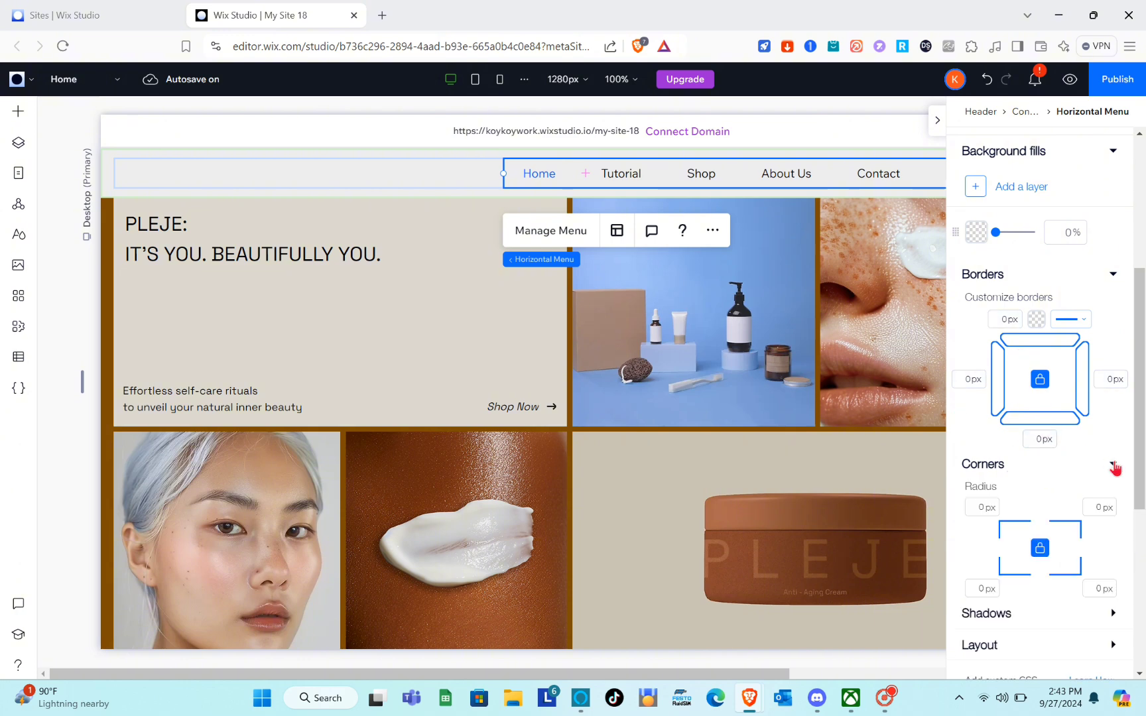
pyautogui.scroll(-3, 1033, 487)
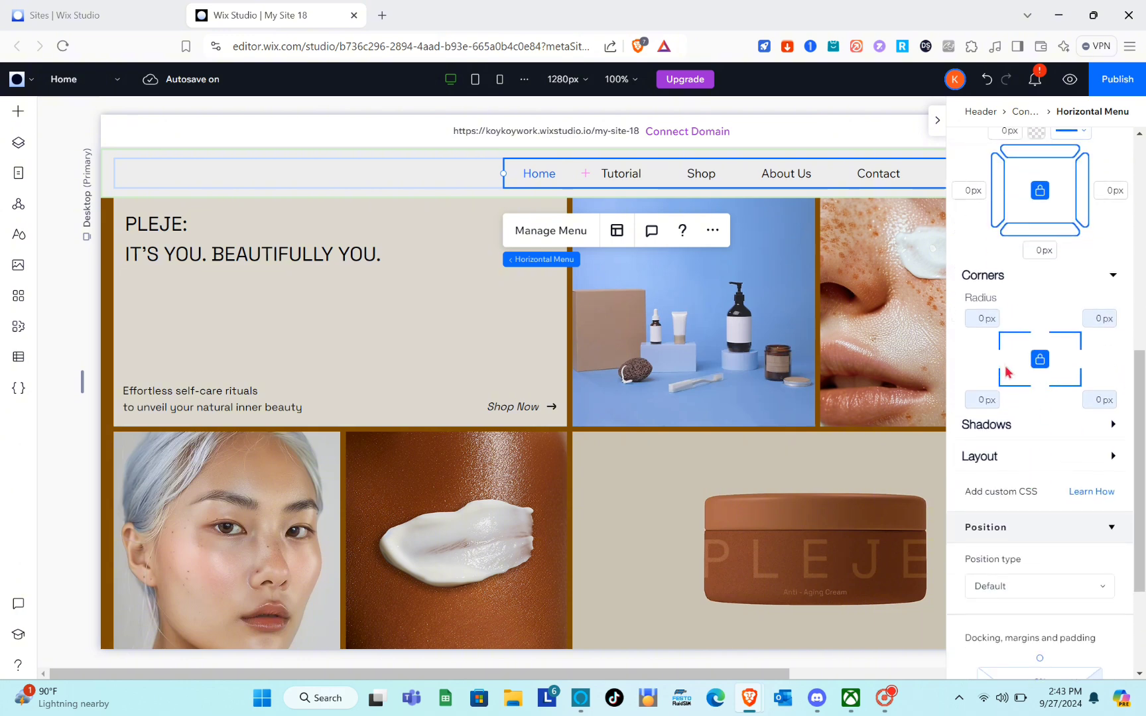
pyautogui.click(1040, 360)
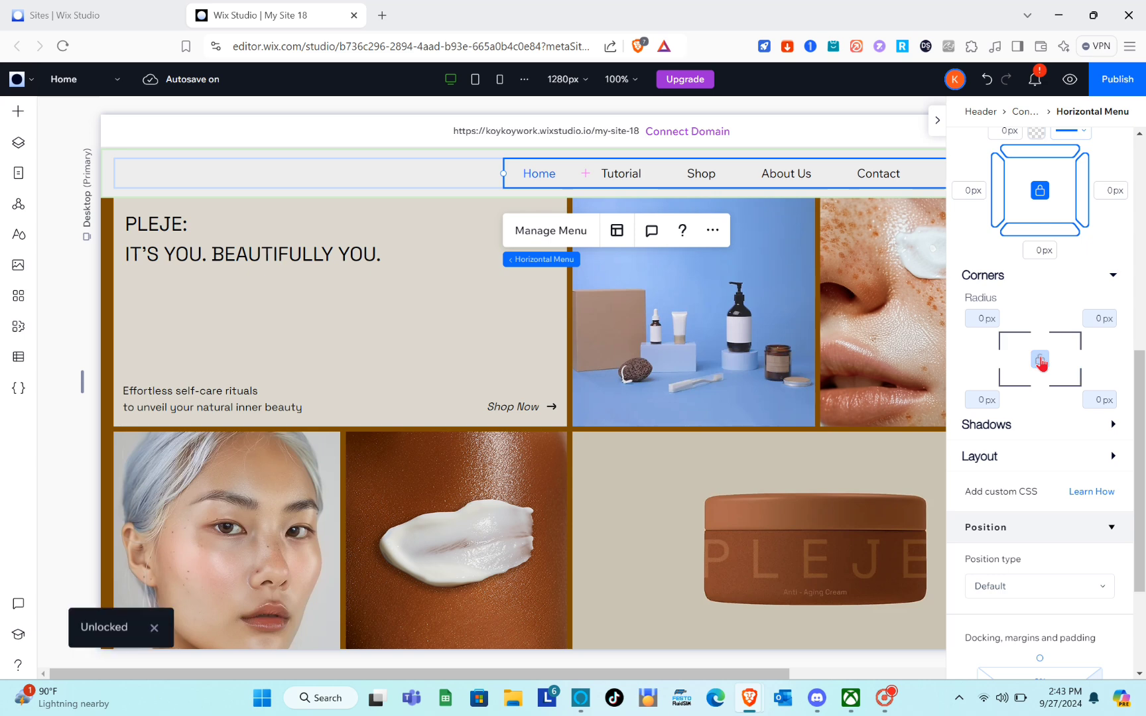
pyautogui.click(1040, 360)
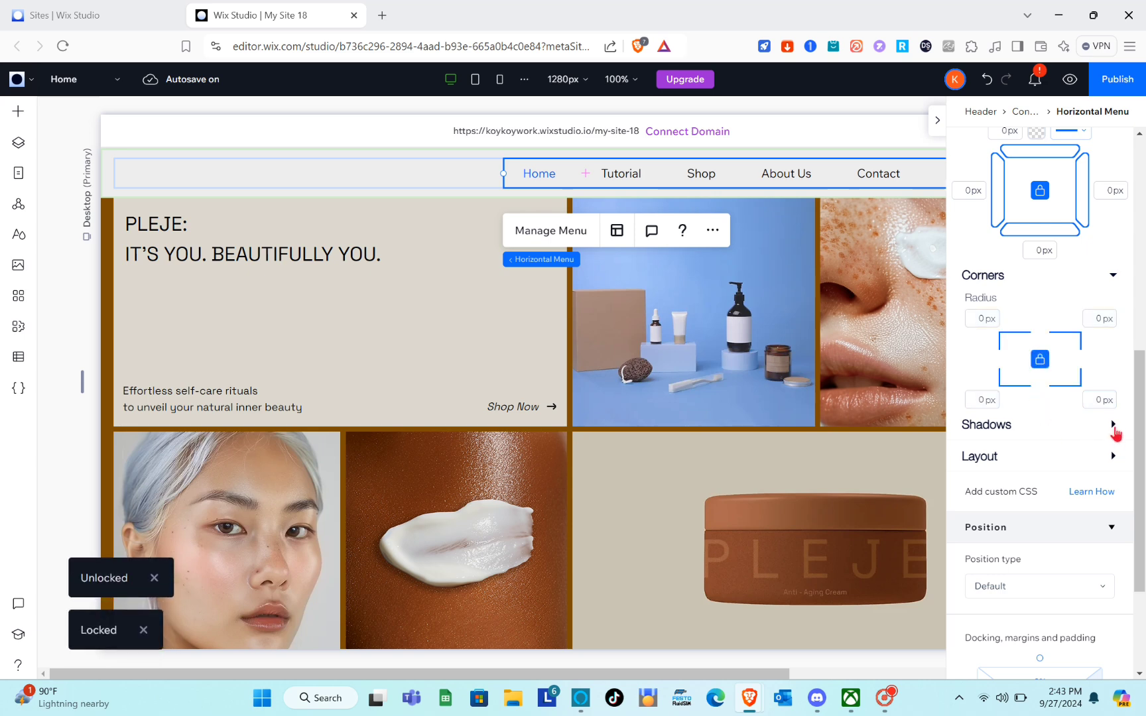
pyautogui.click(1113, 425)
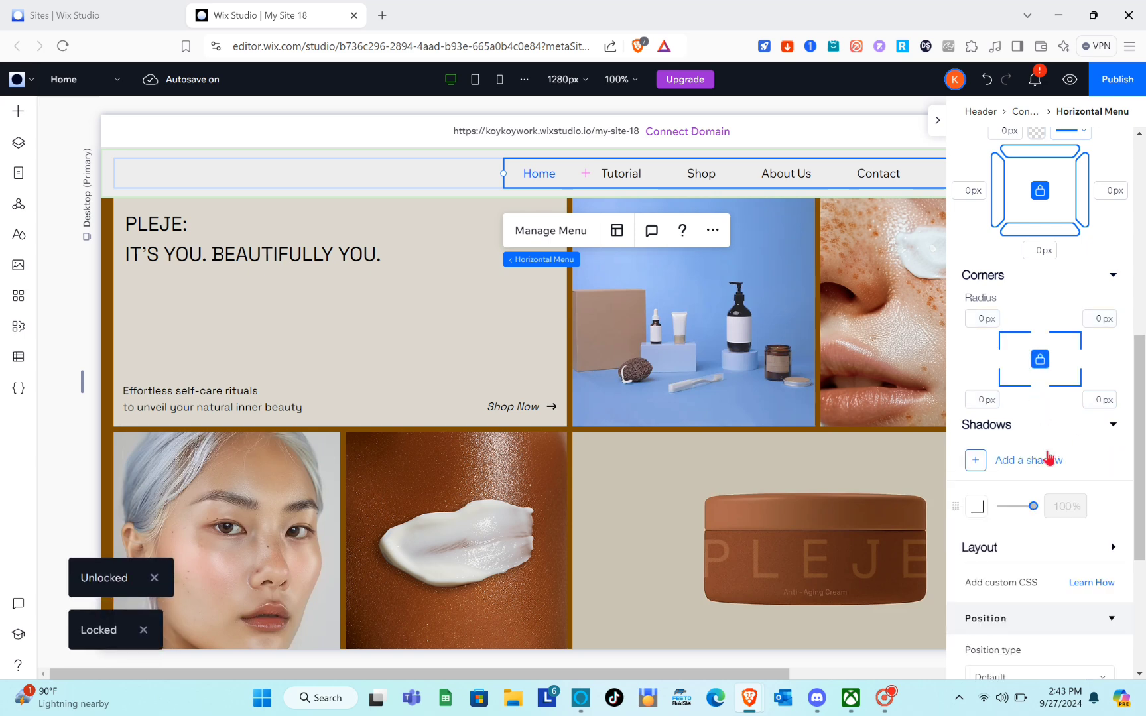
pyautogui.scroll(-3, 1048, 457)
pyautogui.click(1111, 414)
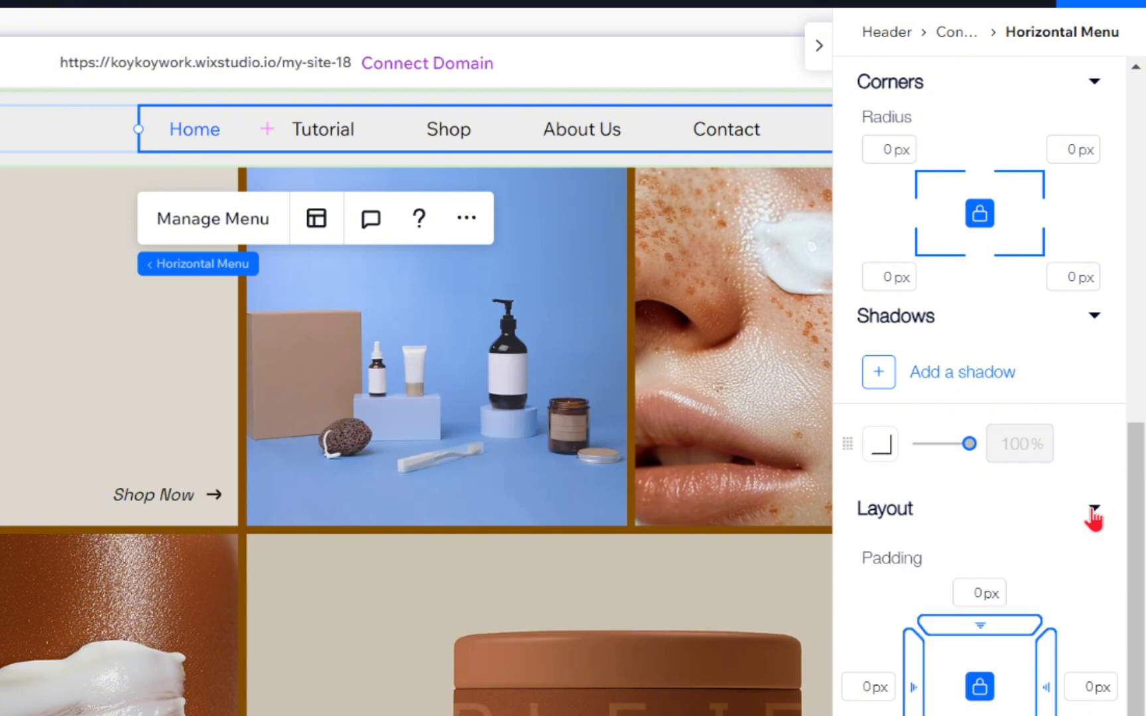
pyautogui.scroll(-7, 972, 580)
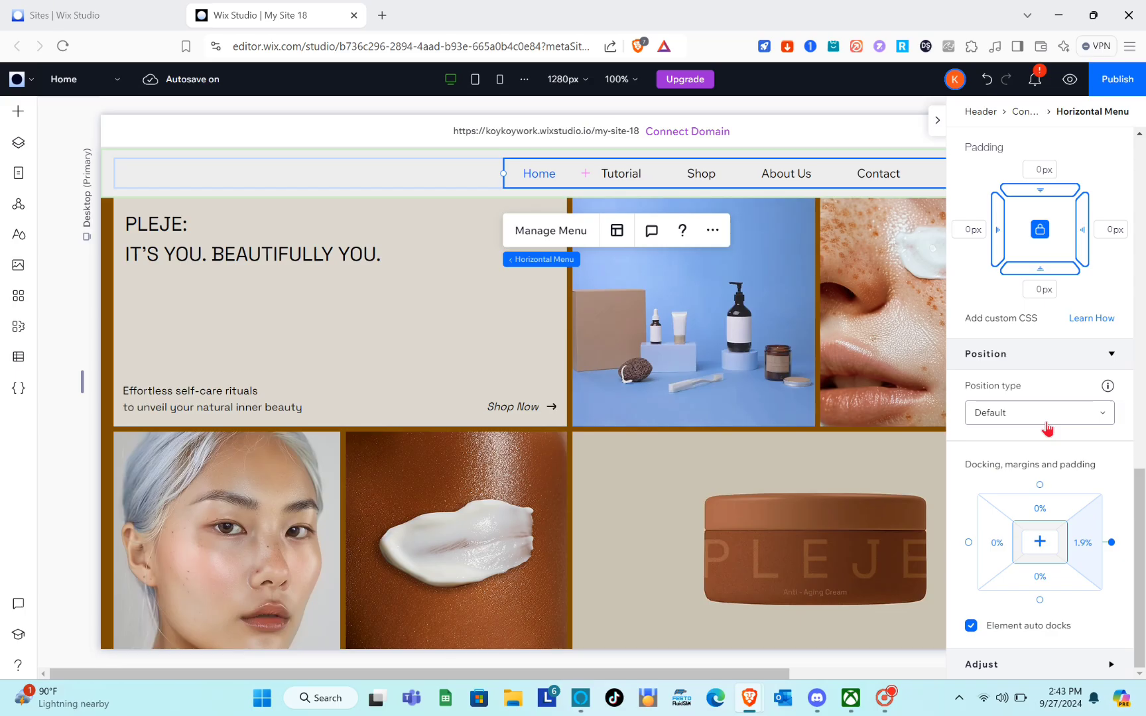
pyautogui.scroll(3, 1048, 428)
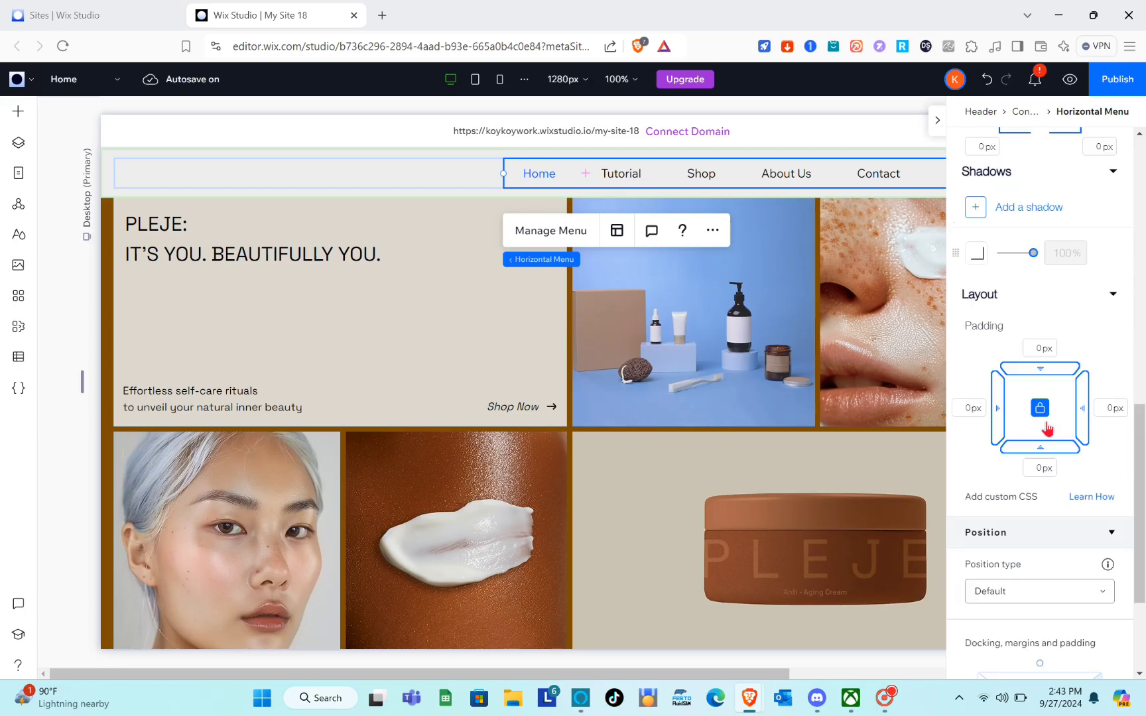
# - Collapse the menu container's Background fills, Borders, Corners, Shadows and Layout design sections, and hide the inspector
pyautogui.scroll(10, 1048, 428)
pyautogui.scroll(-3, 1046, 421)
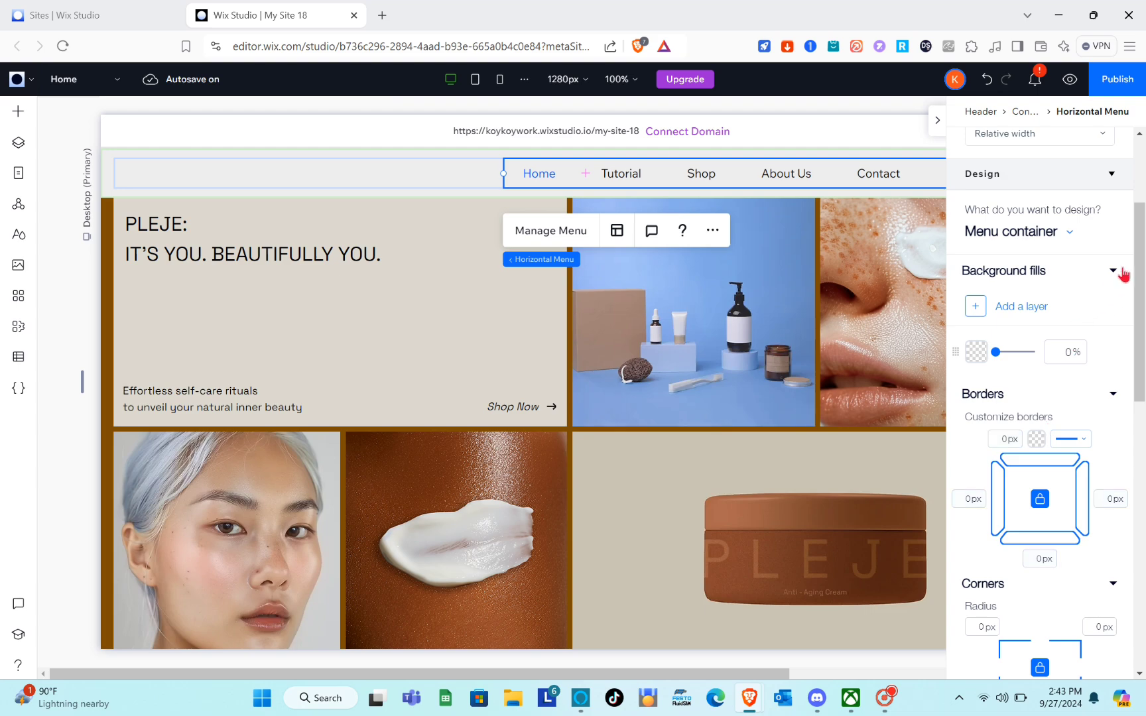
pyautogui.click(1121, 273)
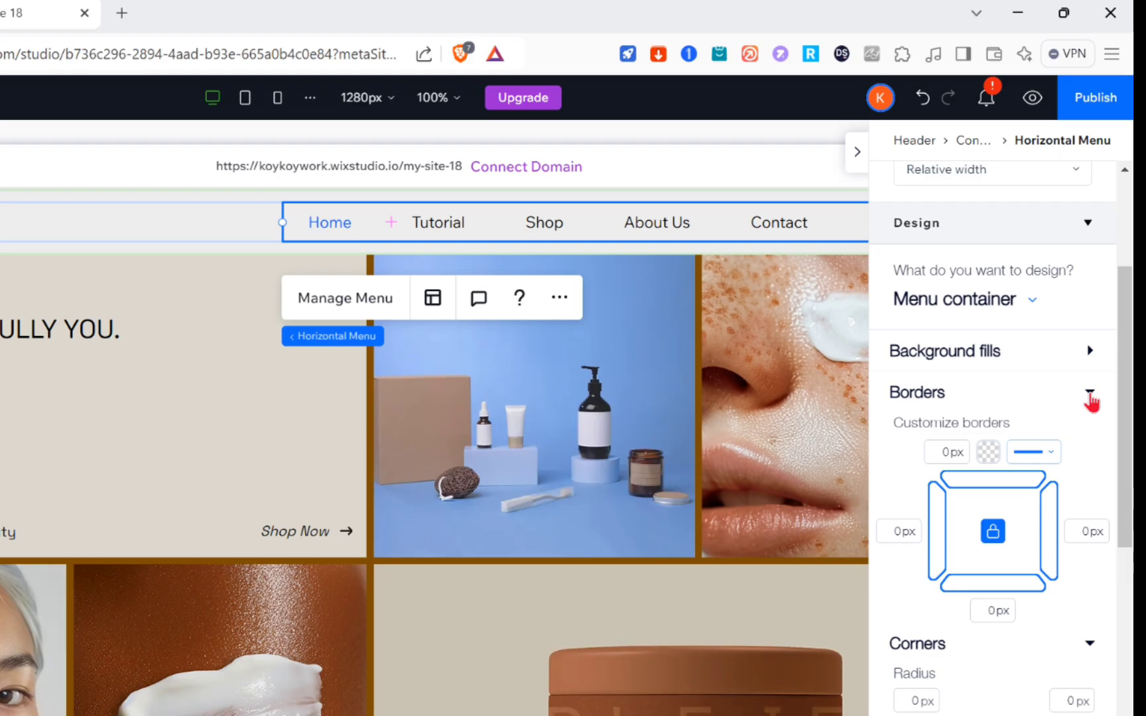
pyautogui.click(1113, 302)
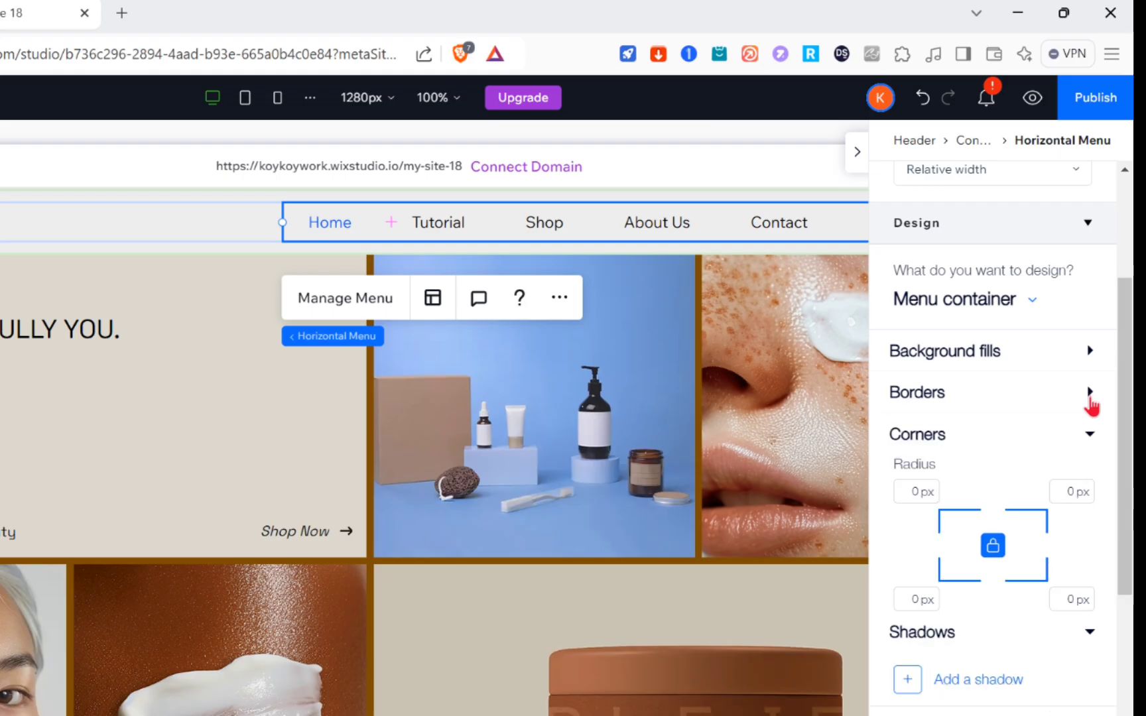
pyautogui.click(1091, 453)
pyautogui.click(1094, 482)
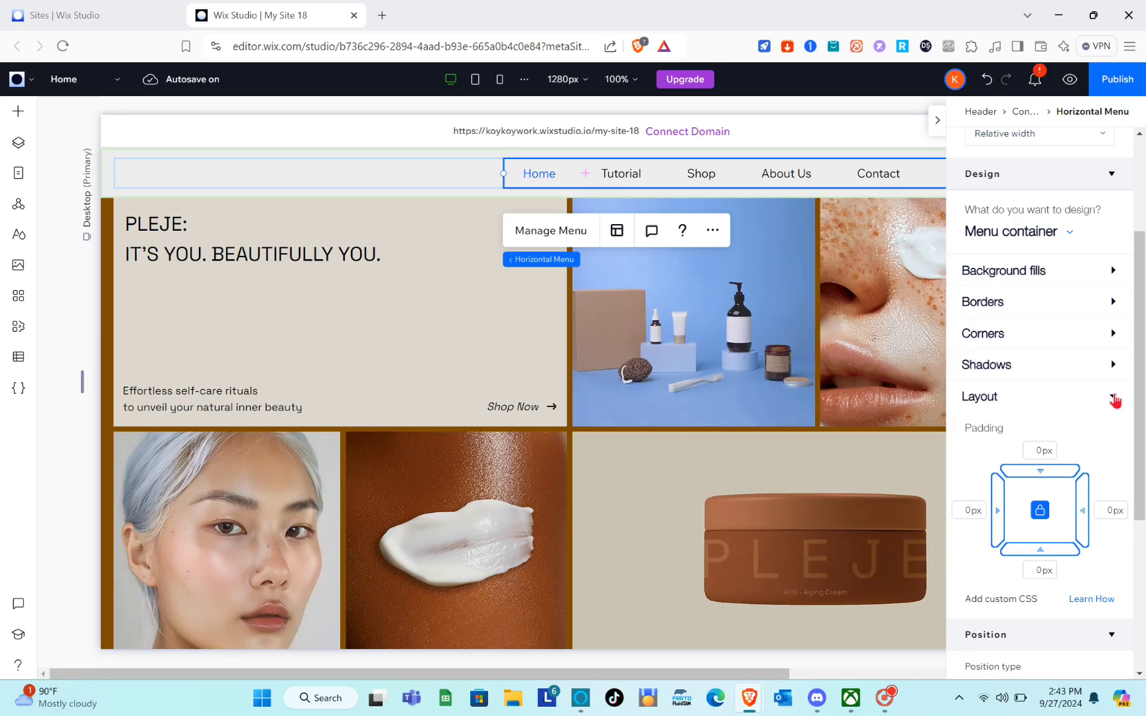
pyautogui.click(1089, 518)
pyautogui.scroll(-1, 1028, 586)
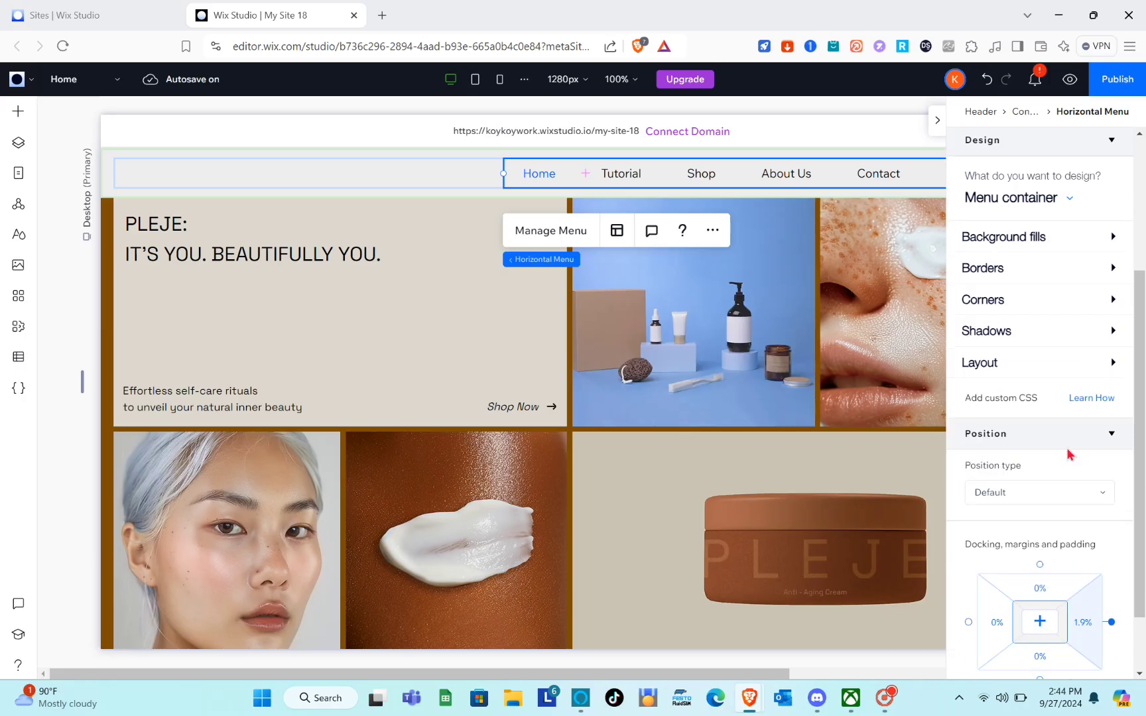
pyautogui.scroll(-2, 1068, 451)
pyautogui.scroll(5, 1068, 452)
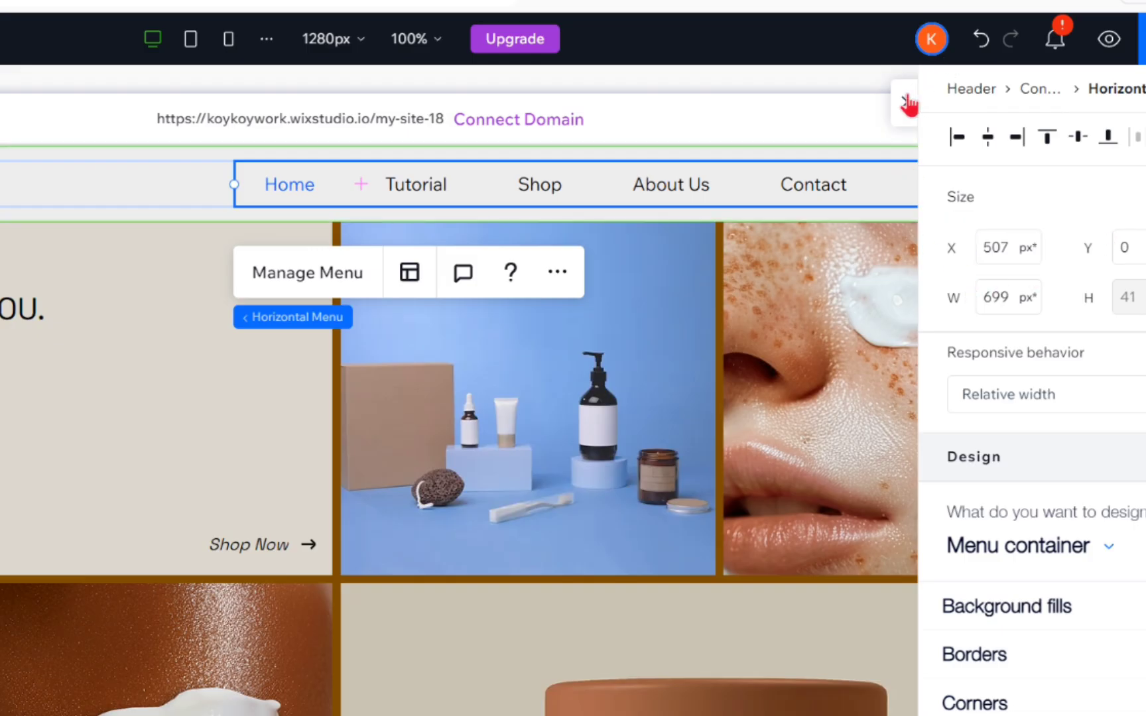
pyautogui.click(909, 103)
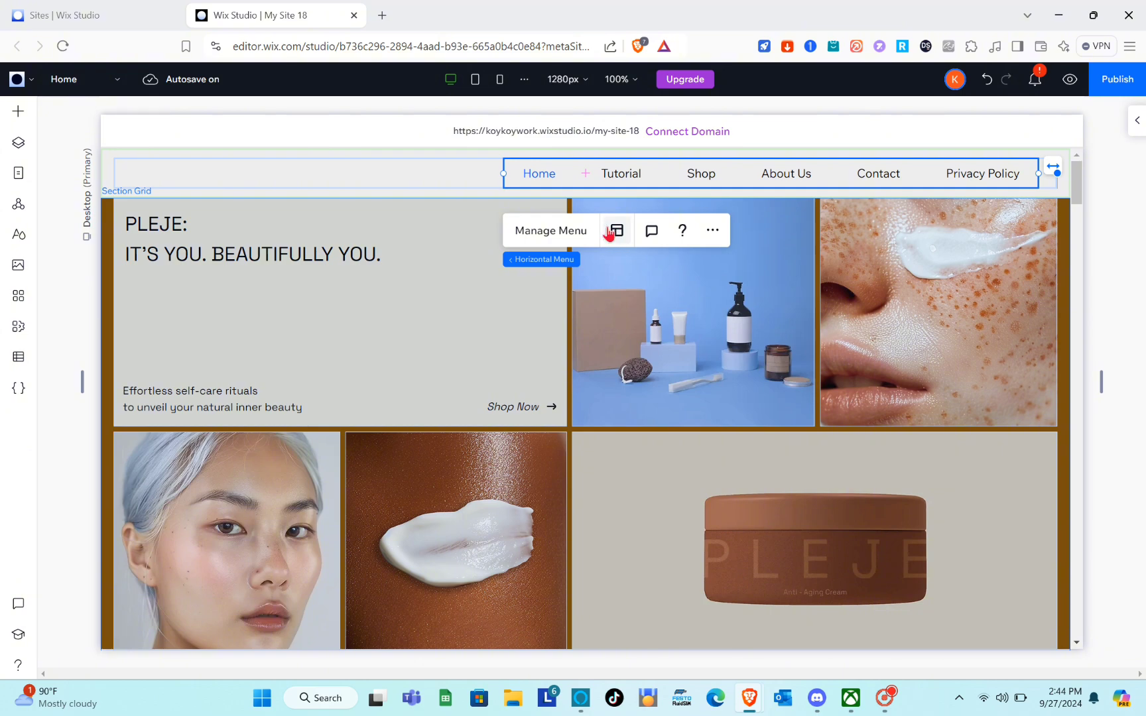
# - Set the horizontal menu's overflow items to Scroll and its text alignment to right in the menu layout
pyautogui.click(614, 234)
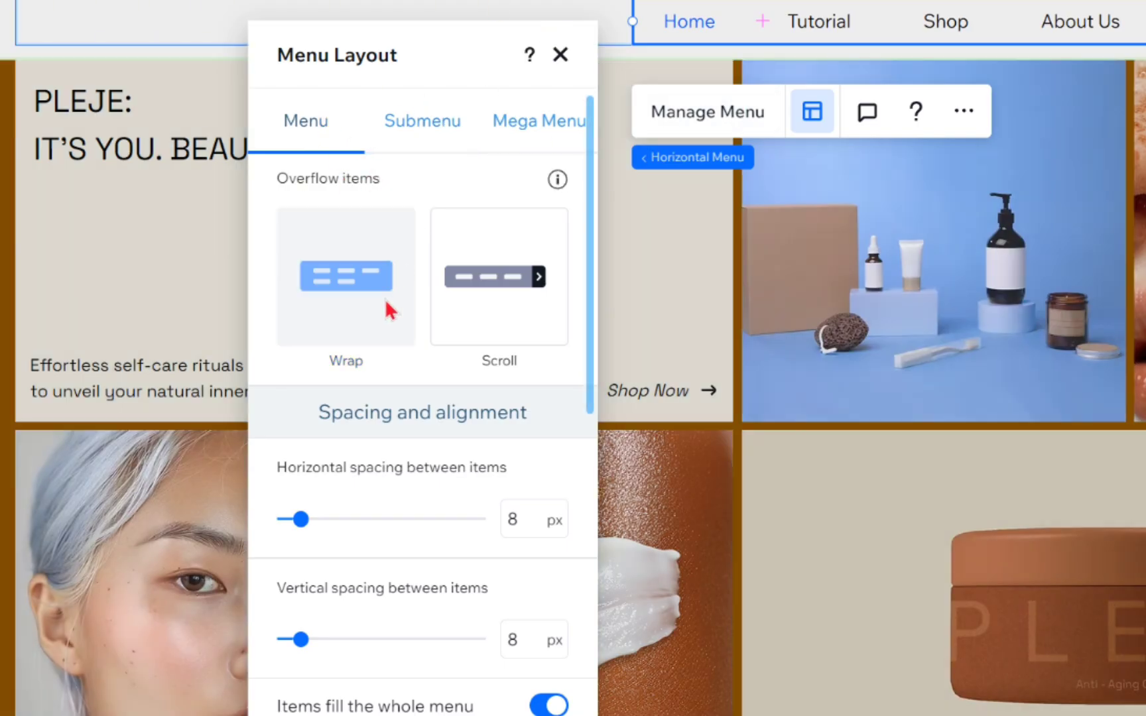
pyautogui.click(480, 335)
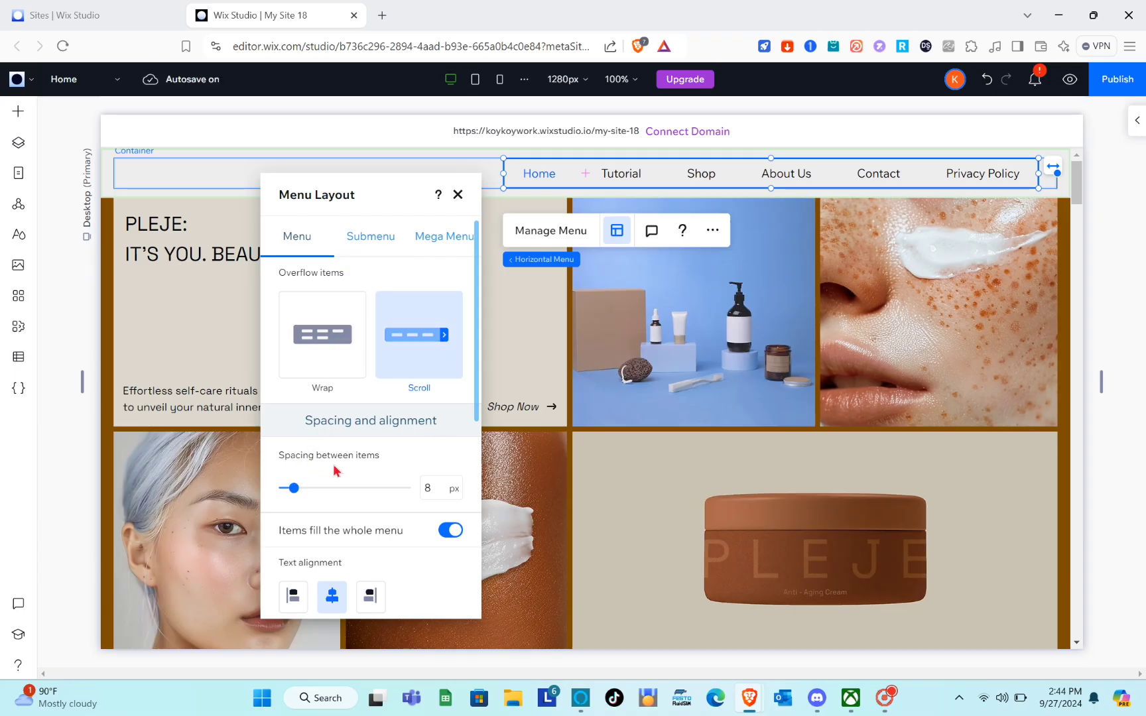
pyautogui.scroll(-3, 368, 472)
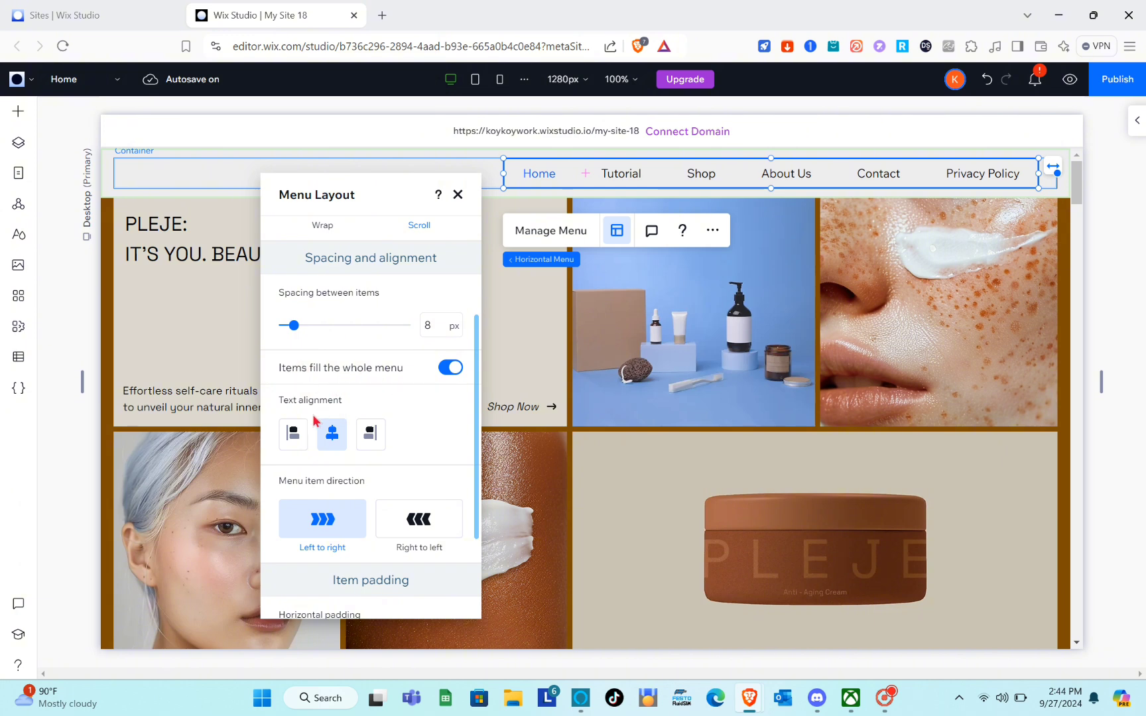
pyautogui.click(292, 433)
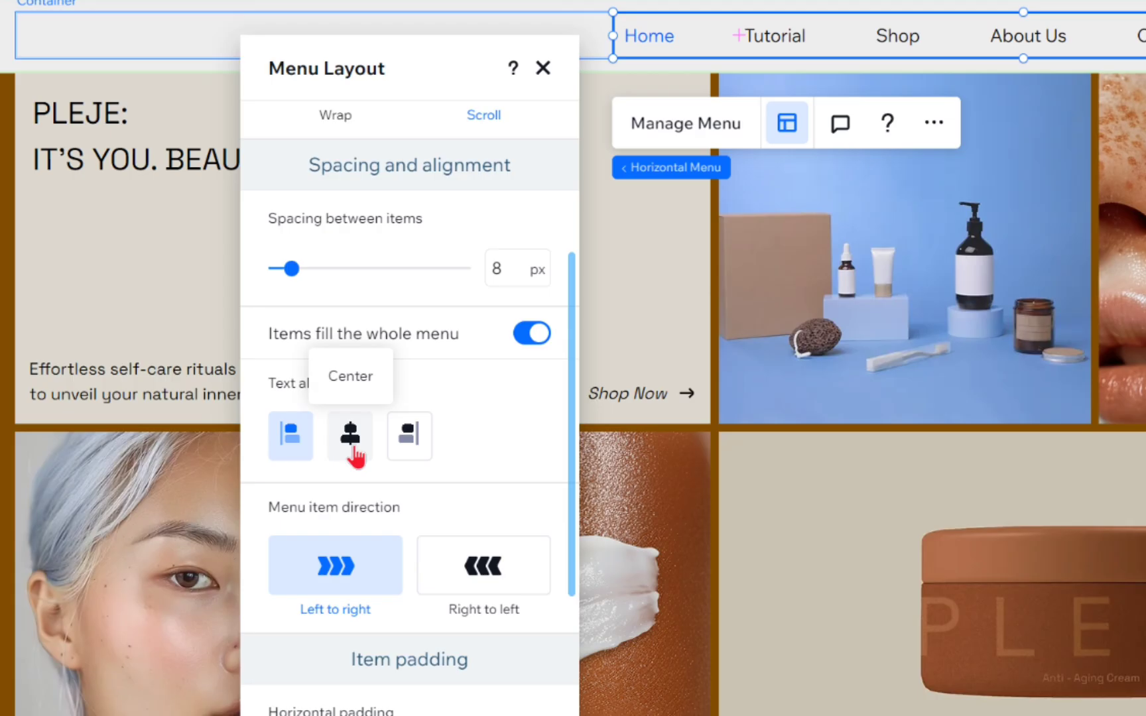
pyautogui.click(341, 442)
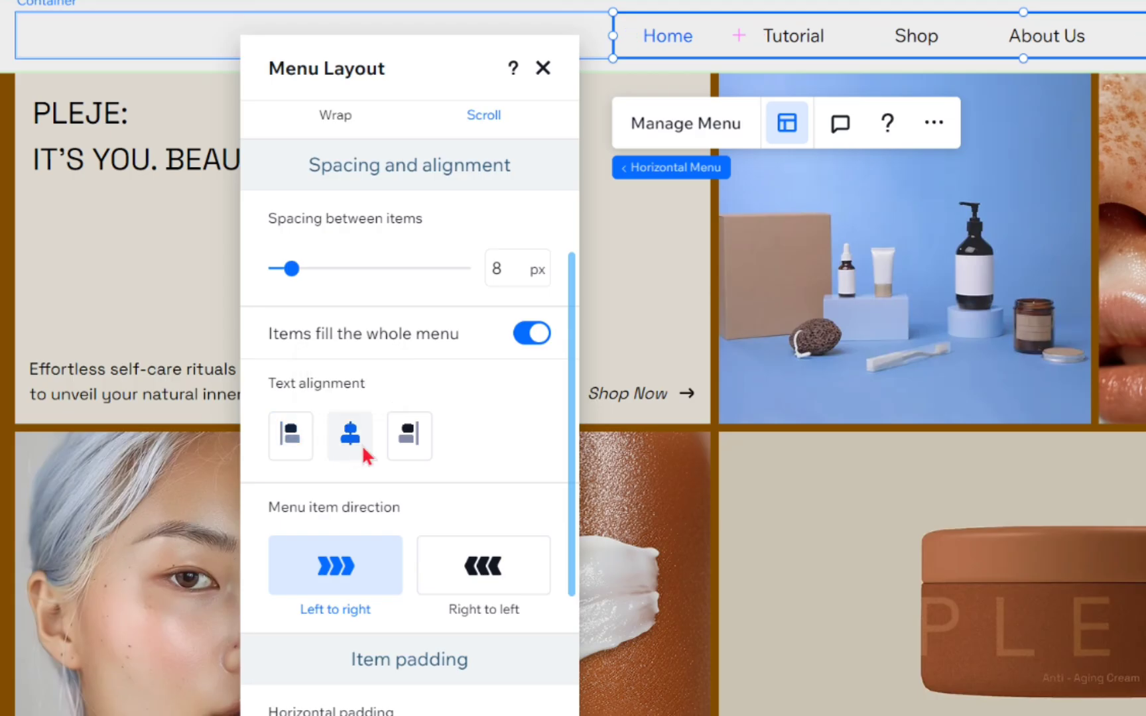
pyautogui.click(417, 455)
# - Try the Right to left menu item direction and restore Left to right
pyautogui.scroll(-3, 390, 348)
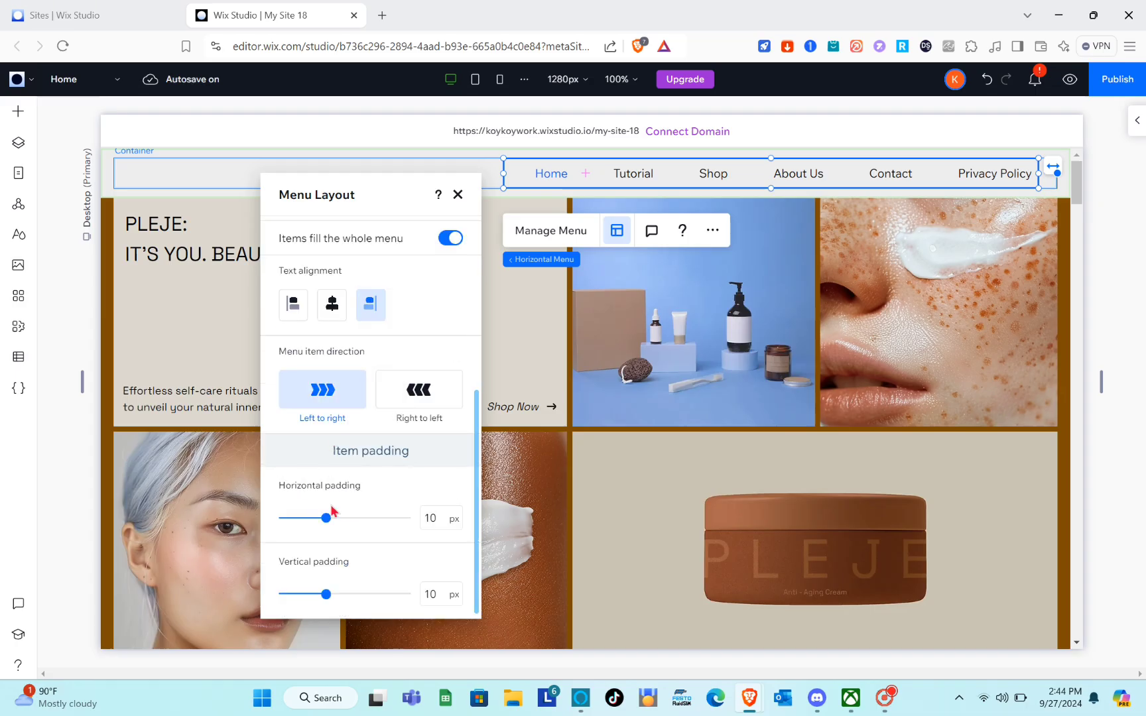
pyautogui.click(409, 405)
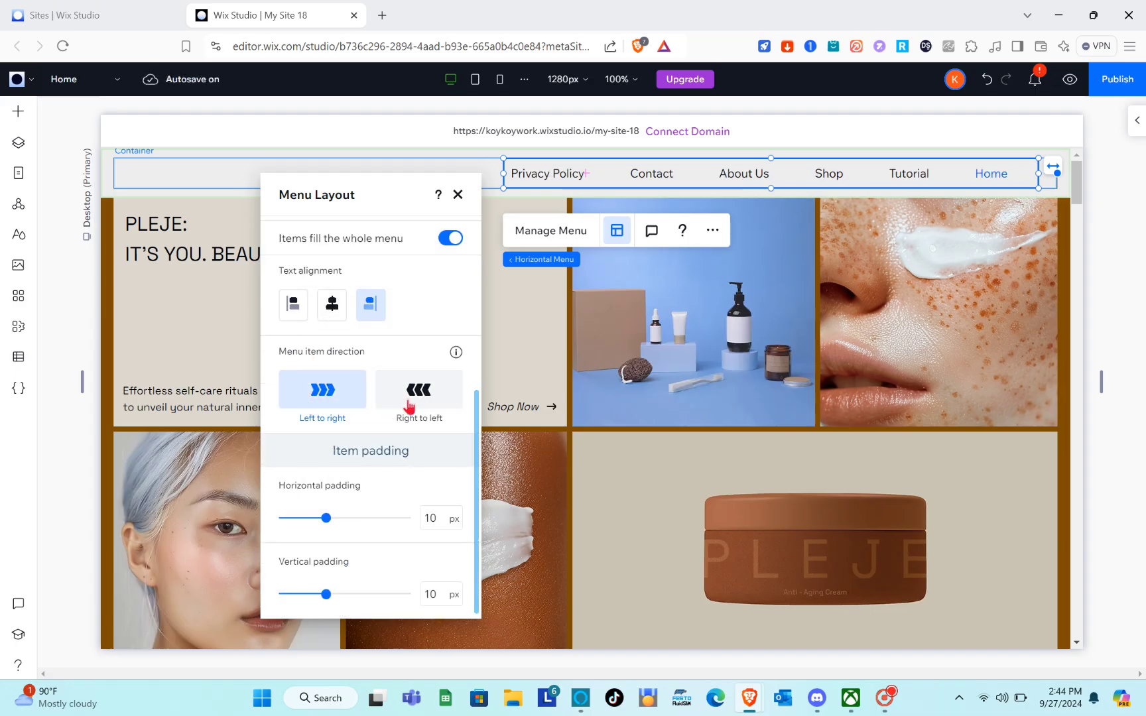
pyautogui.click(322, 390)
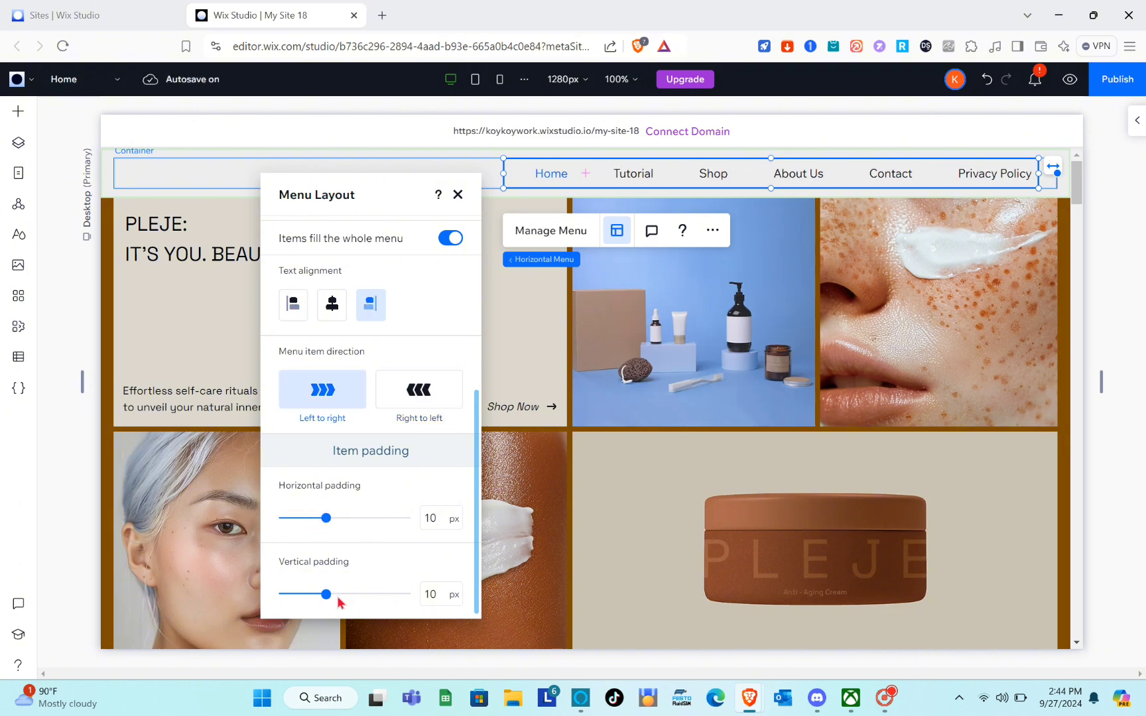
# - Compare the Flyout and Columns submenu styles in the menu layout, and set submenus to open as Flyout
pyautogui.scroll(5, 364, 464)
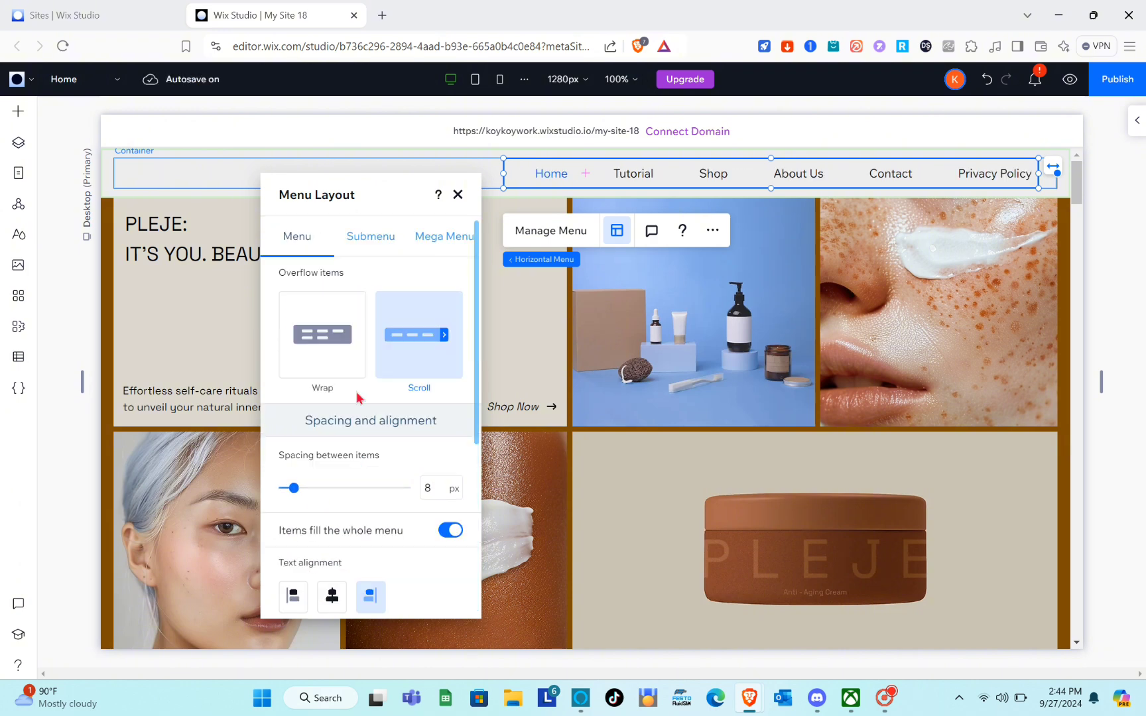
pyautogui.click(372, 239)
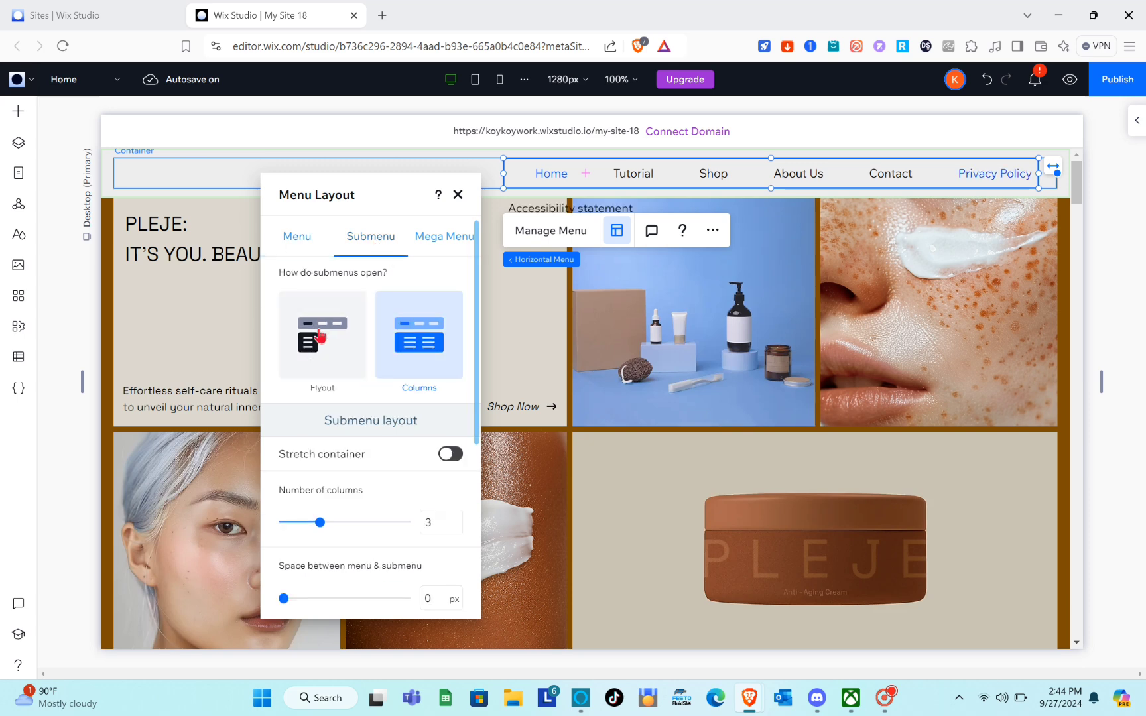
pyautogui.click(320, 339)
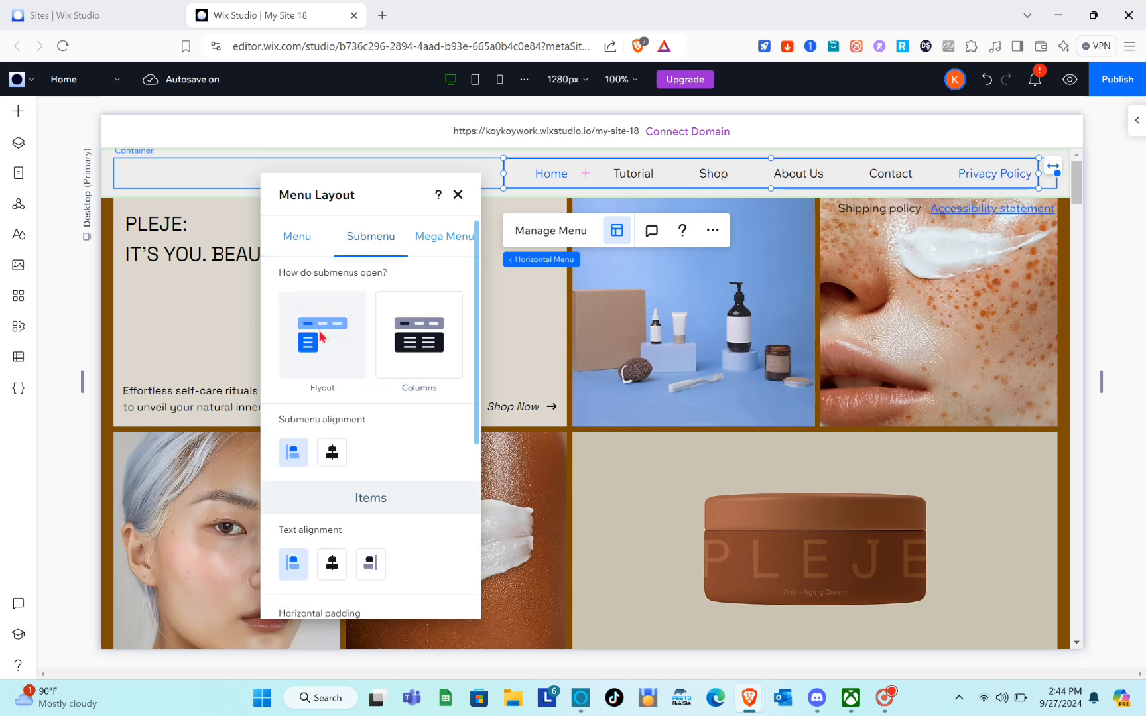
pyautogui.click(416, 352)
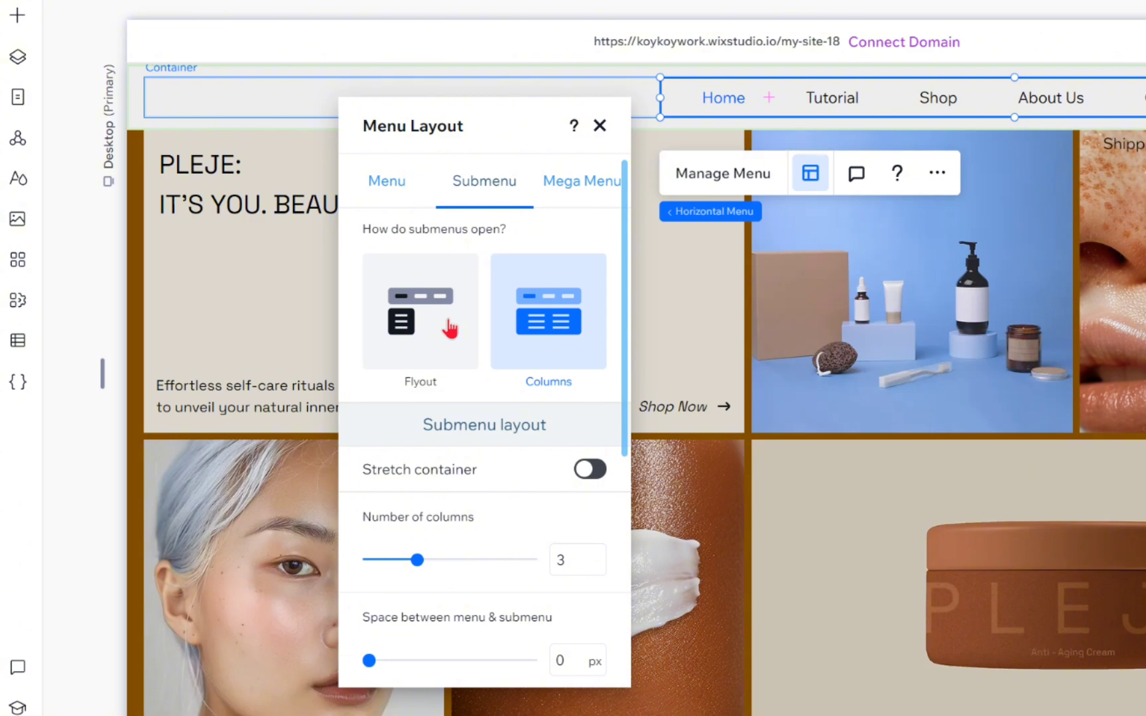
pyautogui.click(344, 346)
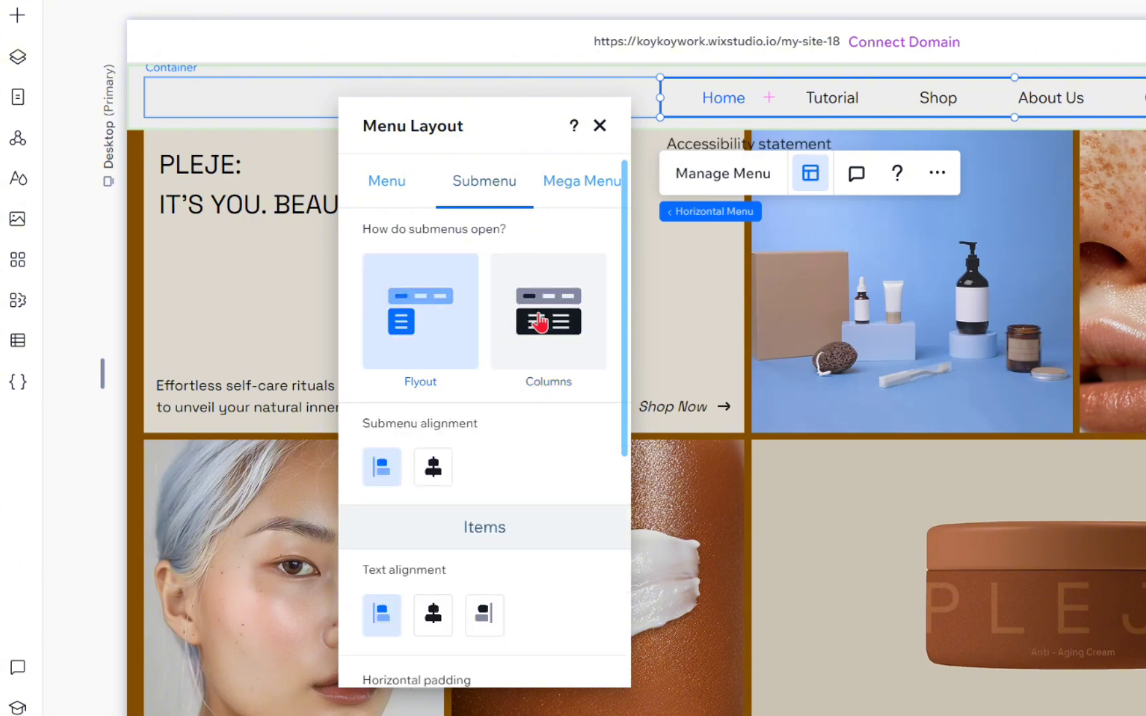
pyautogui.click(529, 323)
pyautogui.click(331, 338)
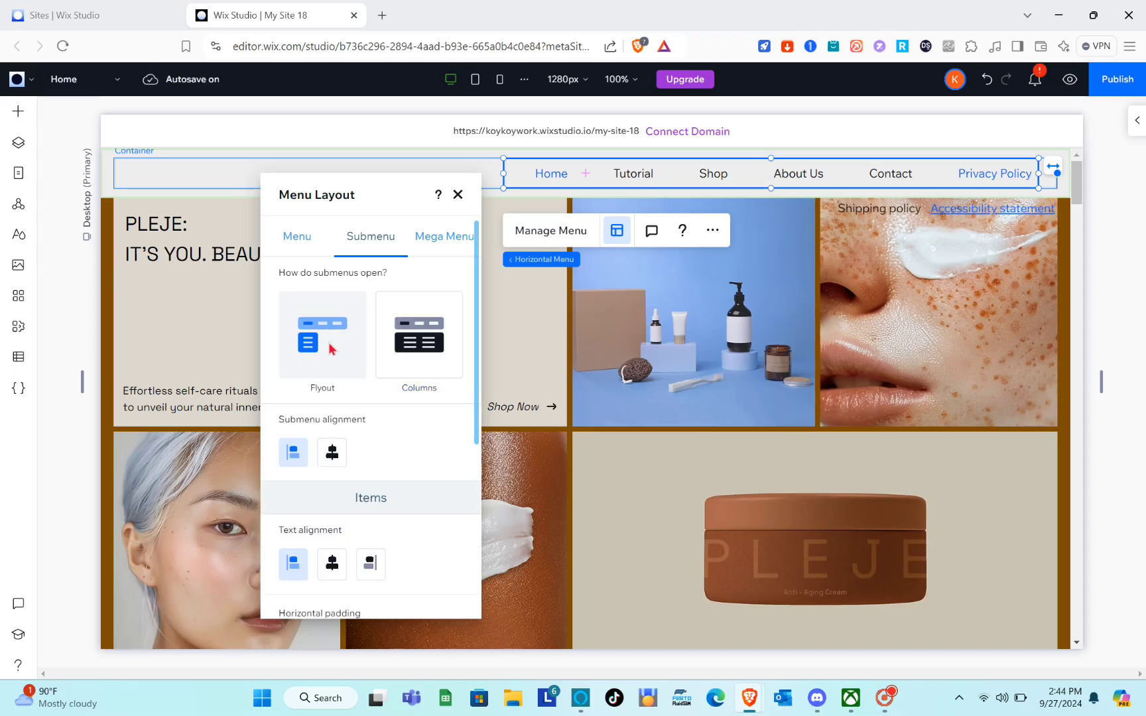
# - Set both the submenu alignment and the submenu items' text alignment to Center
pyautogui.scroll(-2, 338, 352)
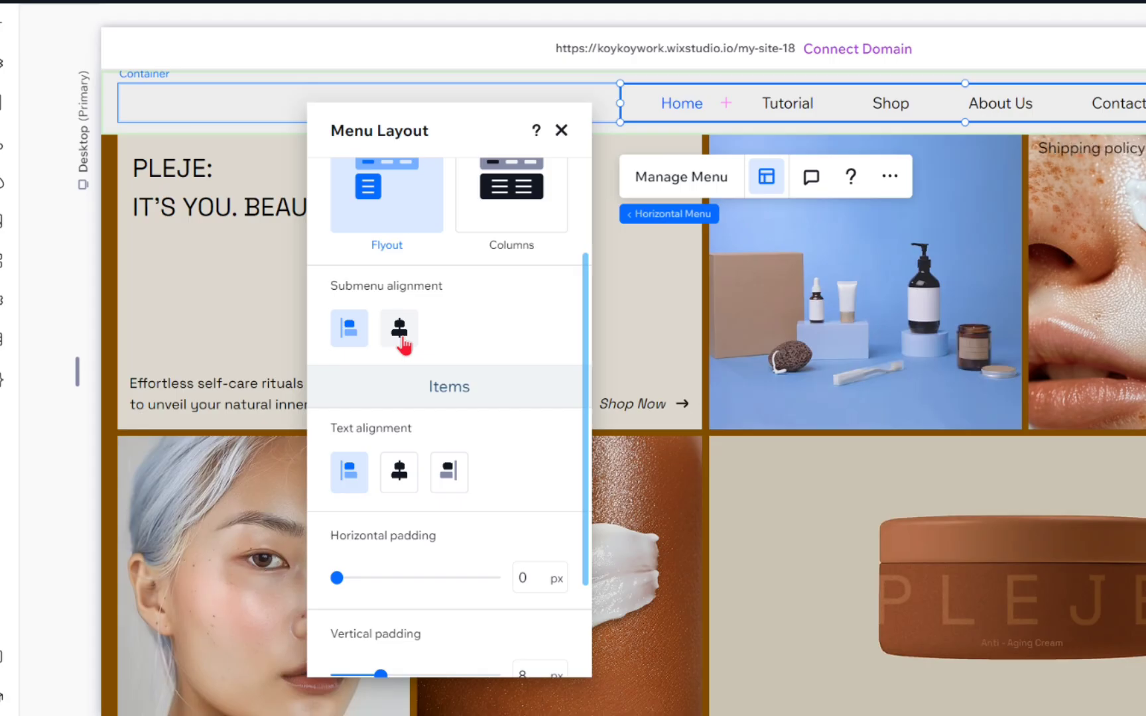
pyautogui.click(400, 331)
pyautogui.scroll(-2, 398, 338)
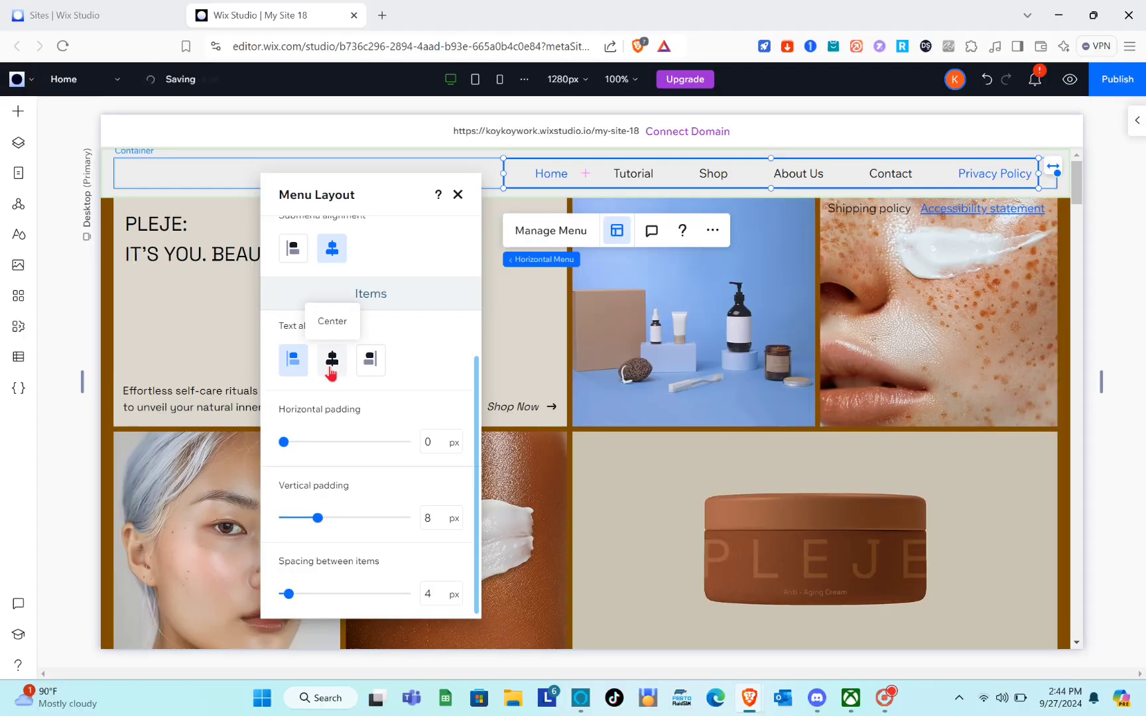
pyautogui.click(331, 373)
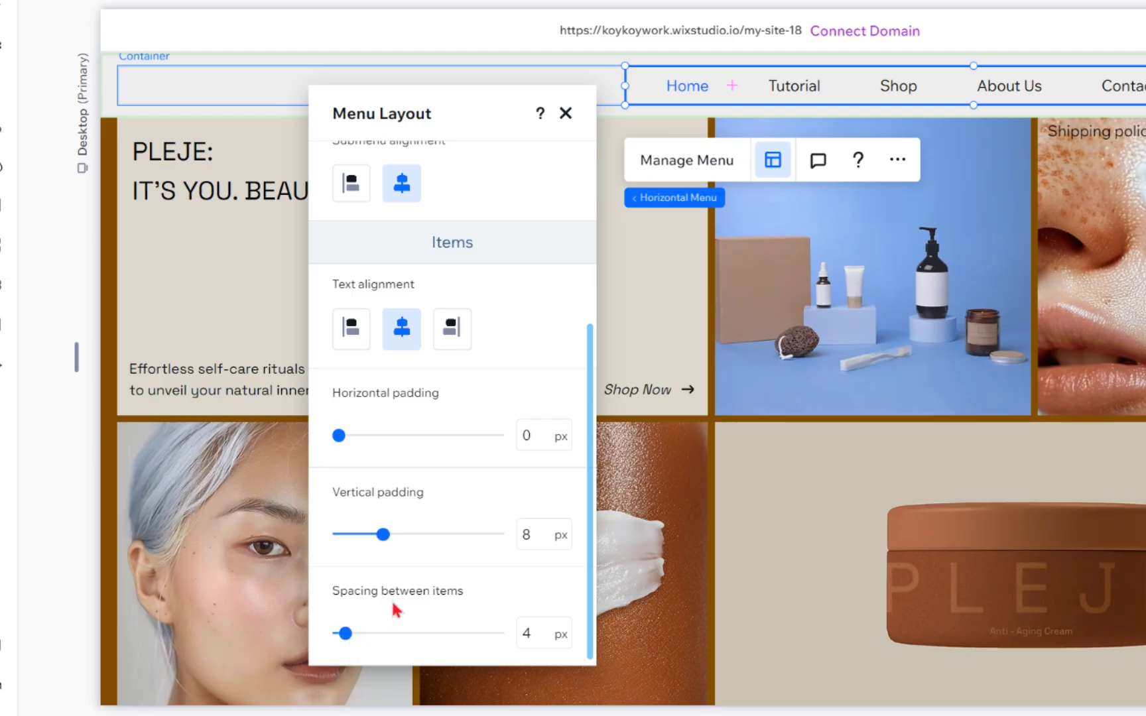
# - View the Mega Menu and Menu layout options, and close the menu layout settings
pyautogui.scroll(3, 328, 575)
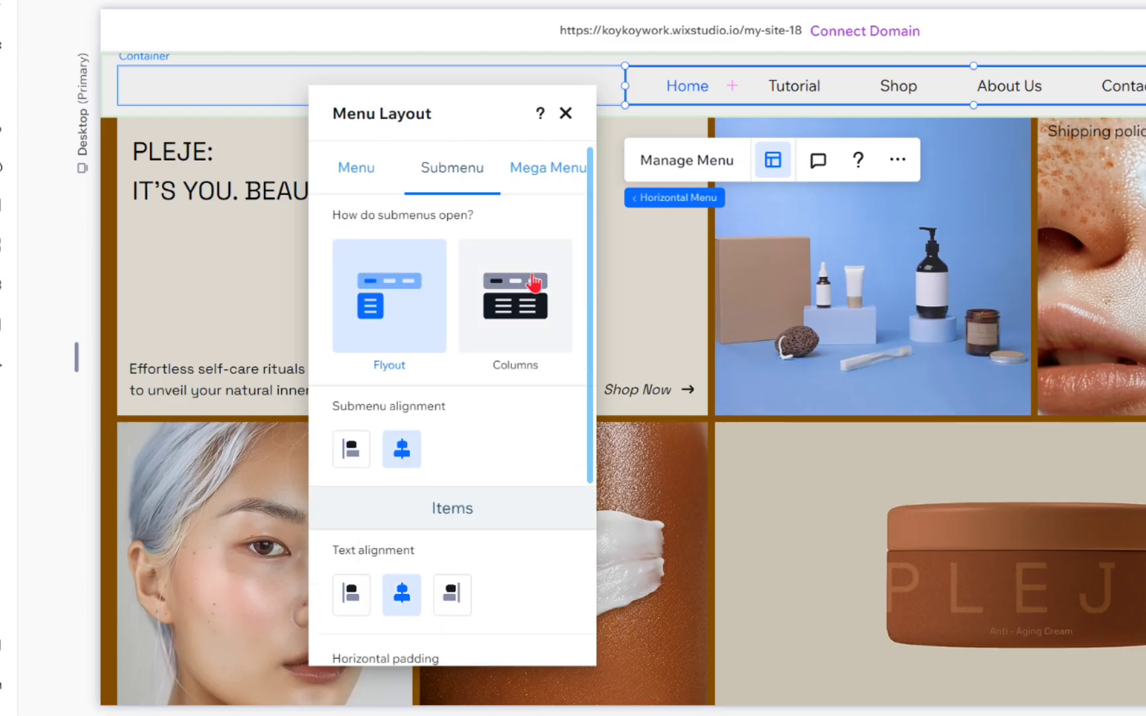
pyautogui.click(531, 183)
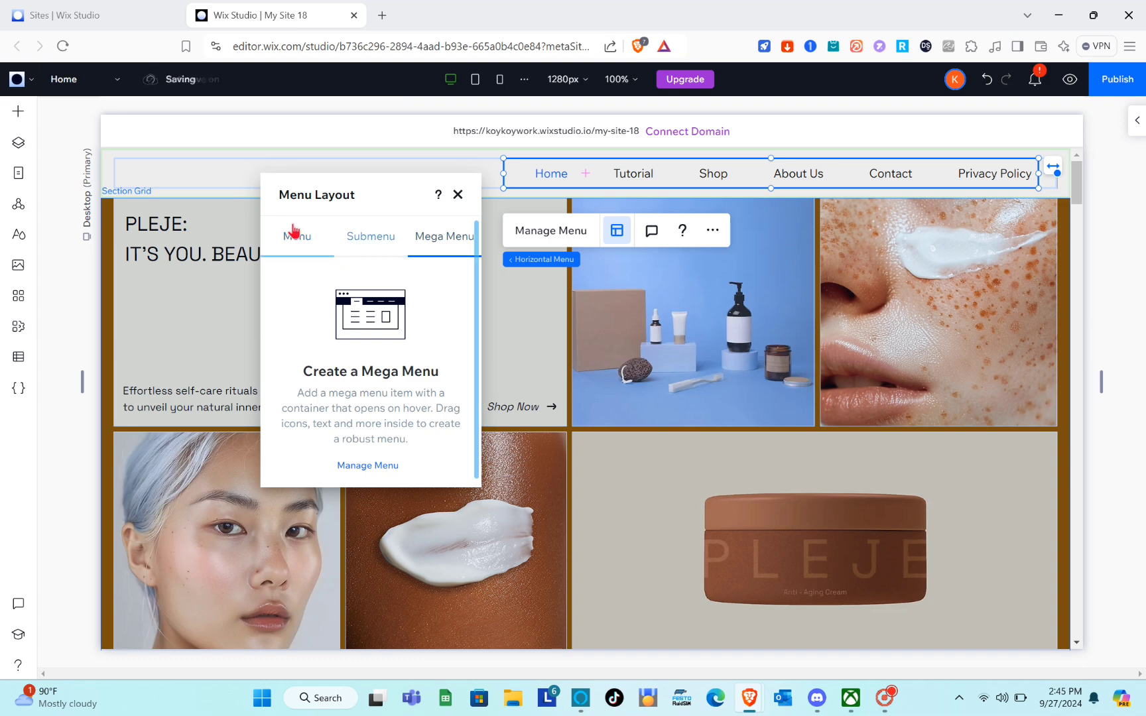
pyautogui.click(306, 244)
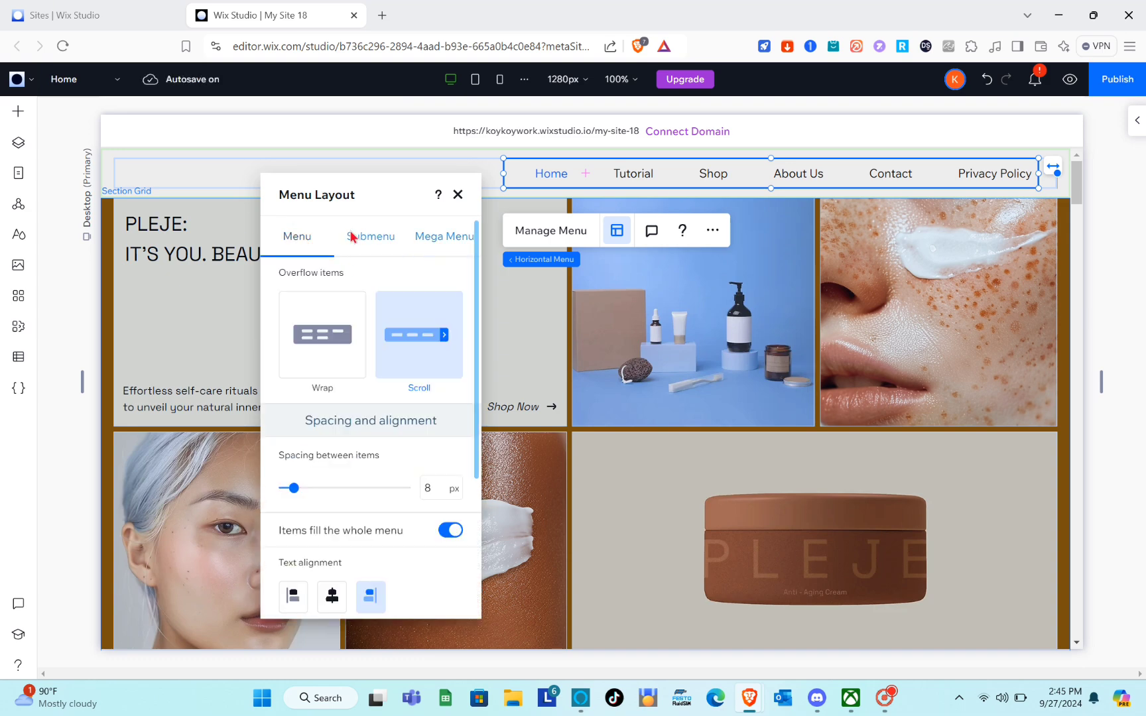
pyautogui.click(459, 198)
pyautogui.scroll(-2, 615, 400)
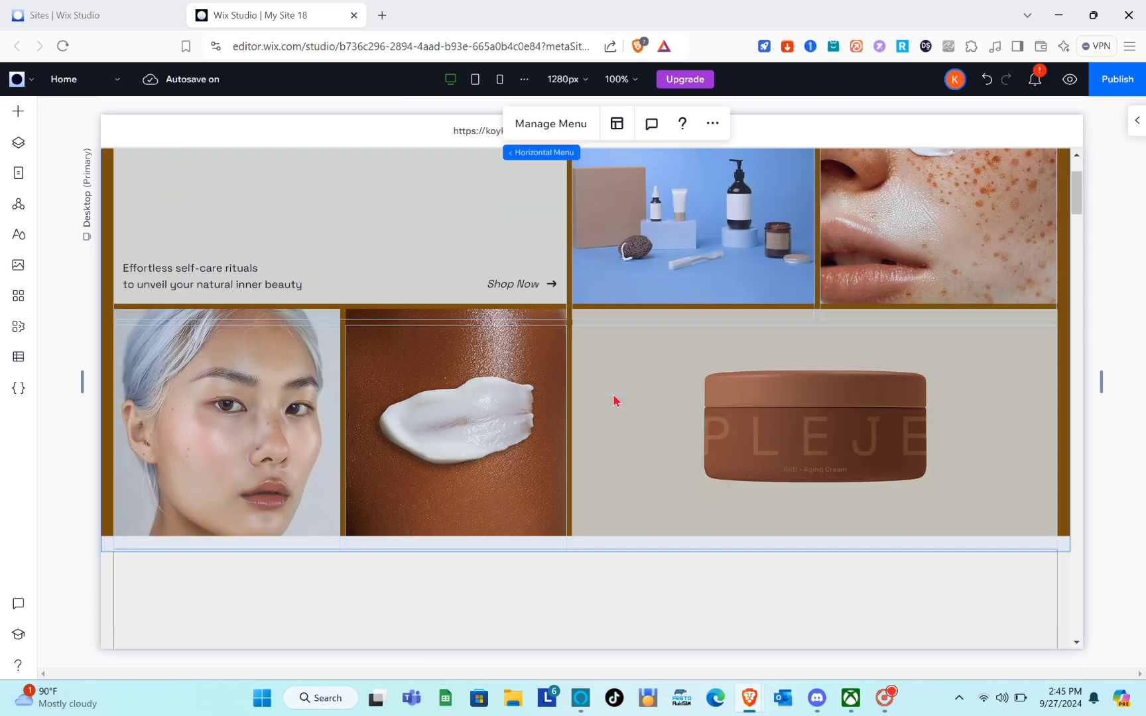
pyautogui.scroll(2, 615, 396)
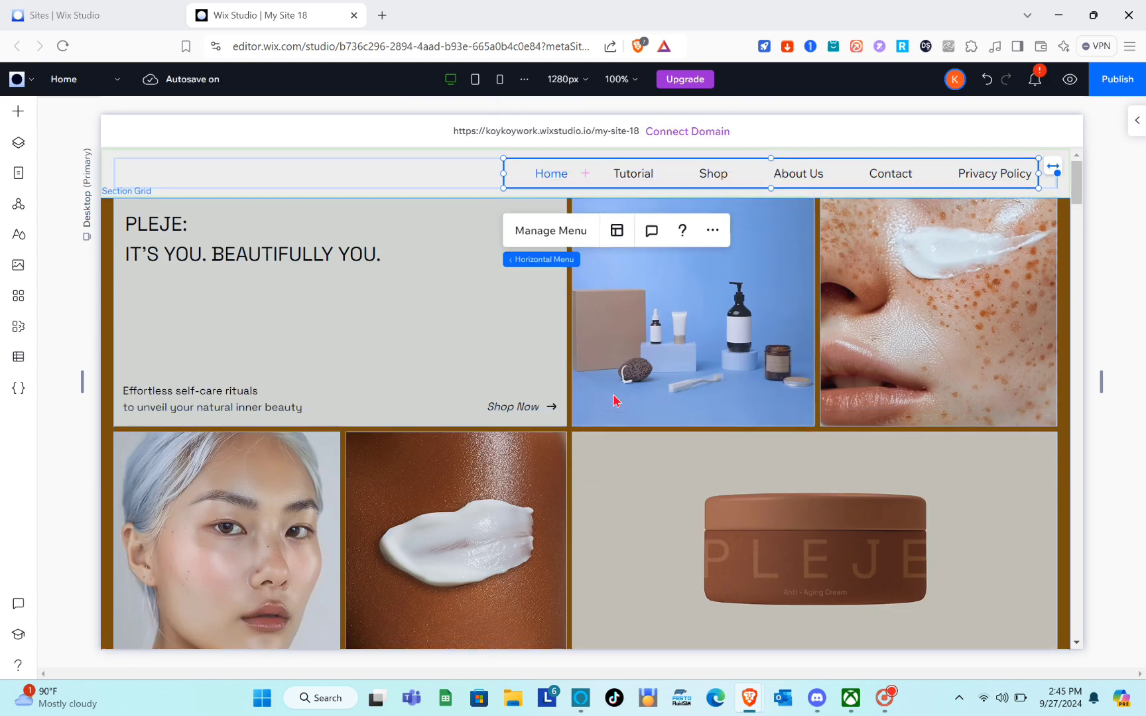
# - Check the header menu at the tablet breakpoint, and switch to the Mobile (750px and below) breakpoint with the header selected
pyautogui.click(472, 85)
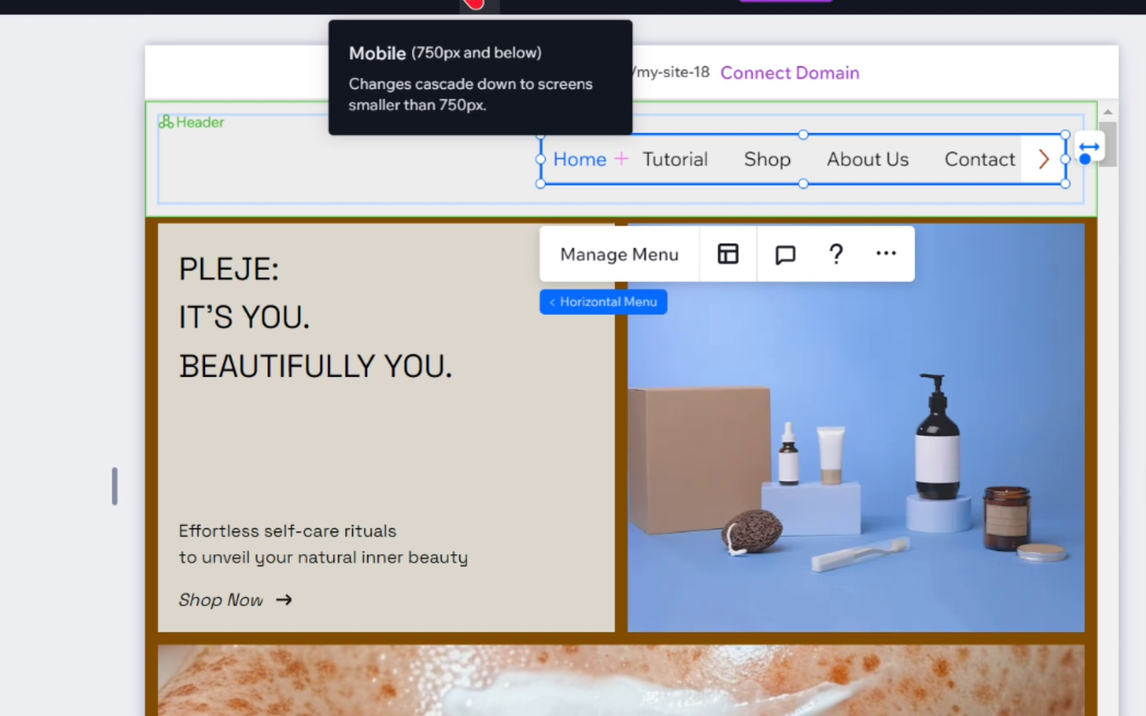
pyautogui.click(474, 3)
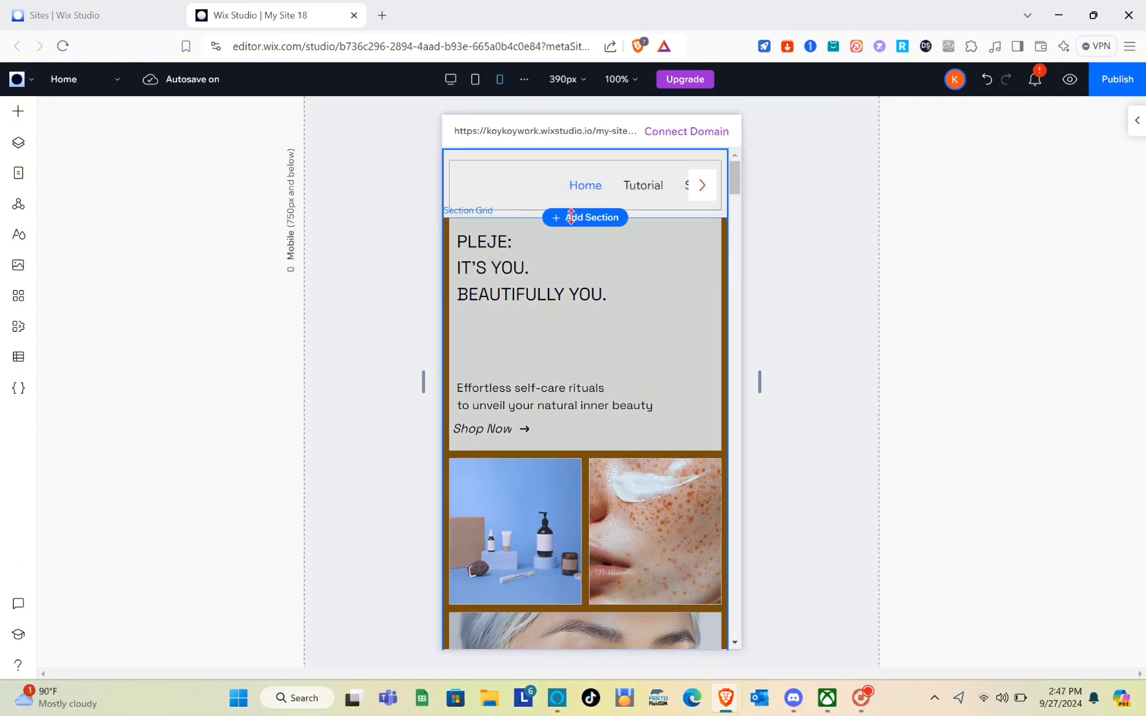
pyautogui.click(626, 184)
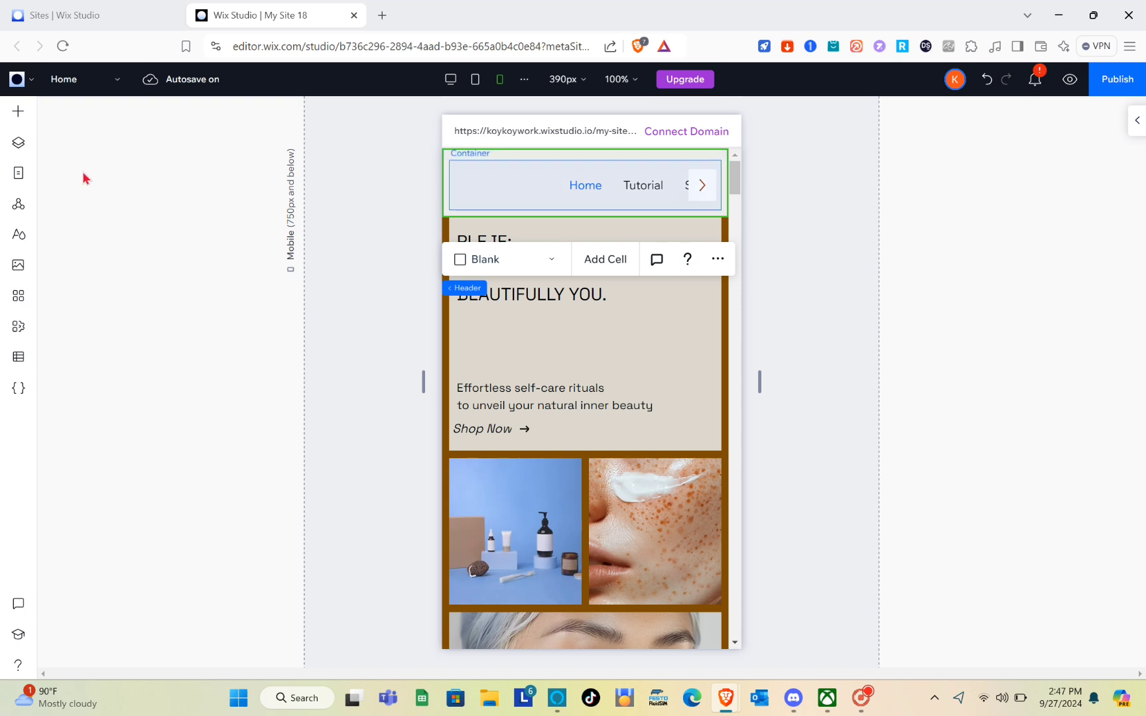
# - Hide the header's Horizontal Menu at the mobile breakpoint so only the Hamburger Menu is left in the container
pyautogui.click(19, 145)
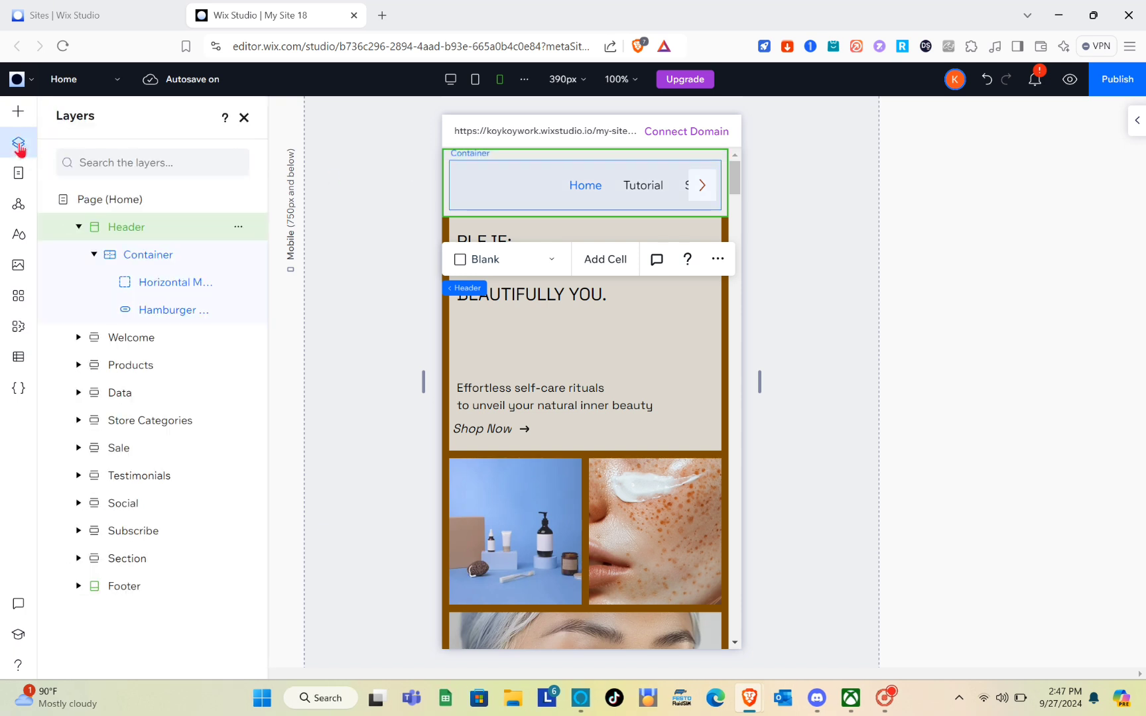
pyautogui.click(186, 292)
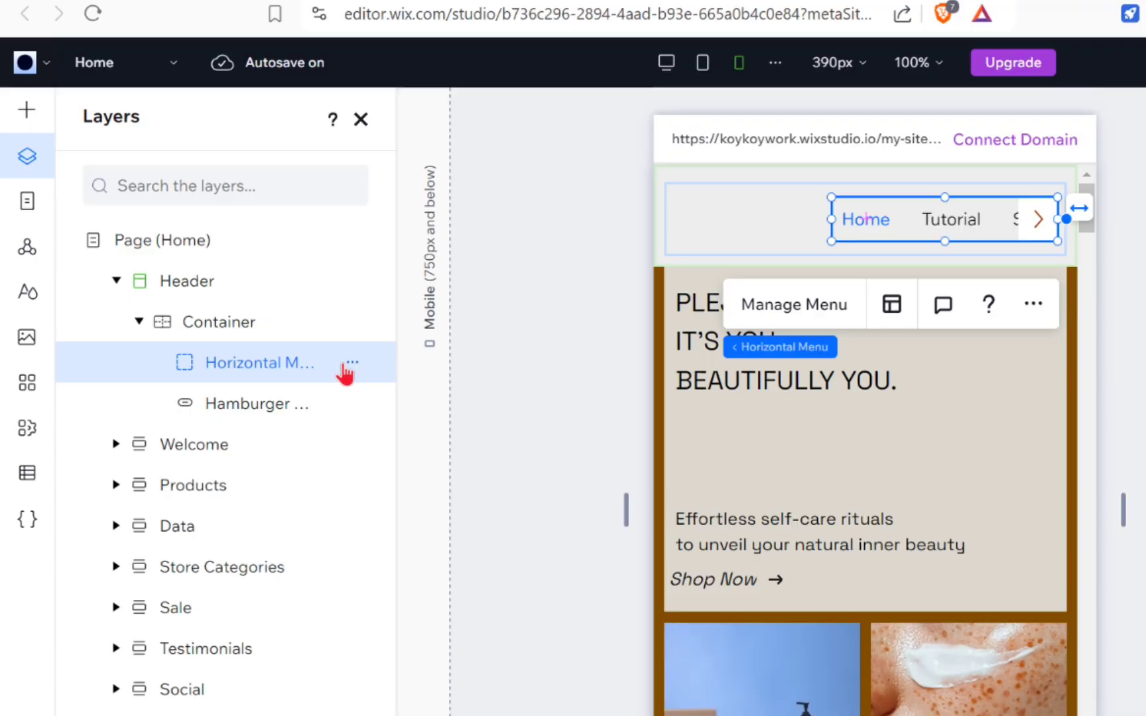
pyautogui.click(352, 364)
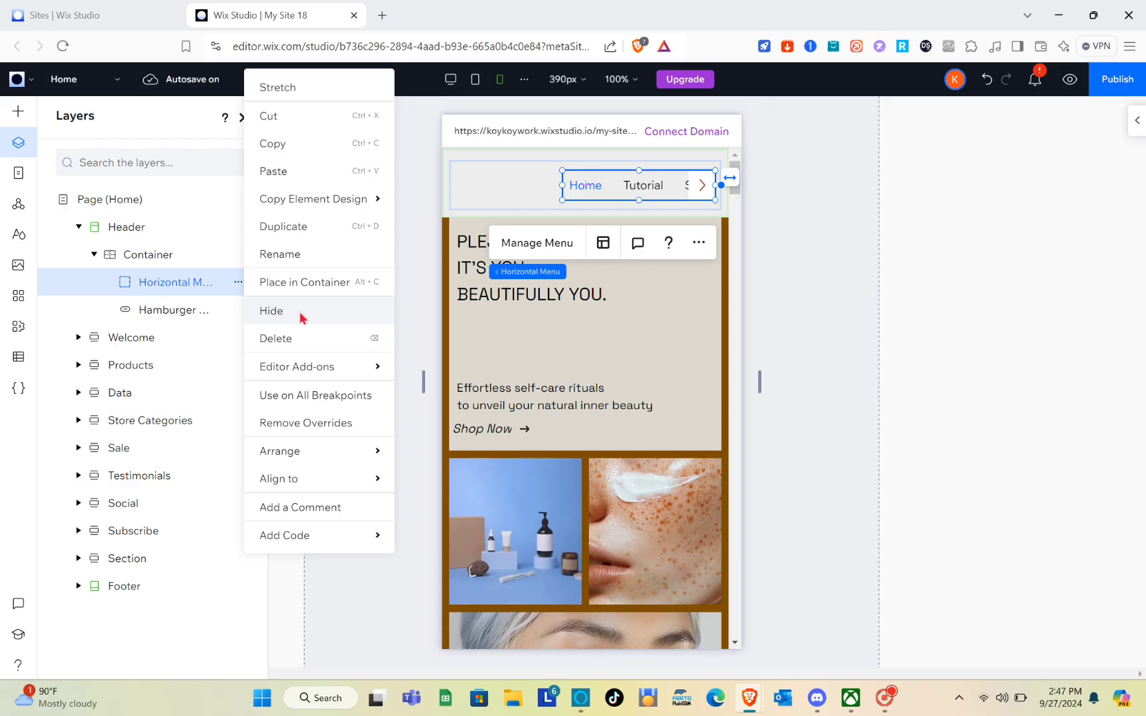
pyautogui.click(302, 318)
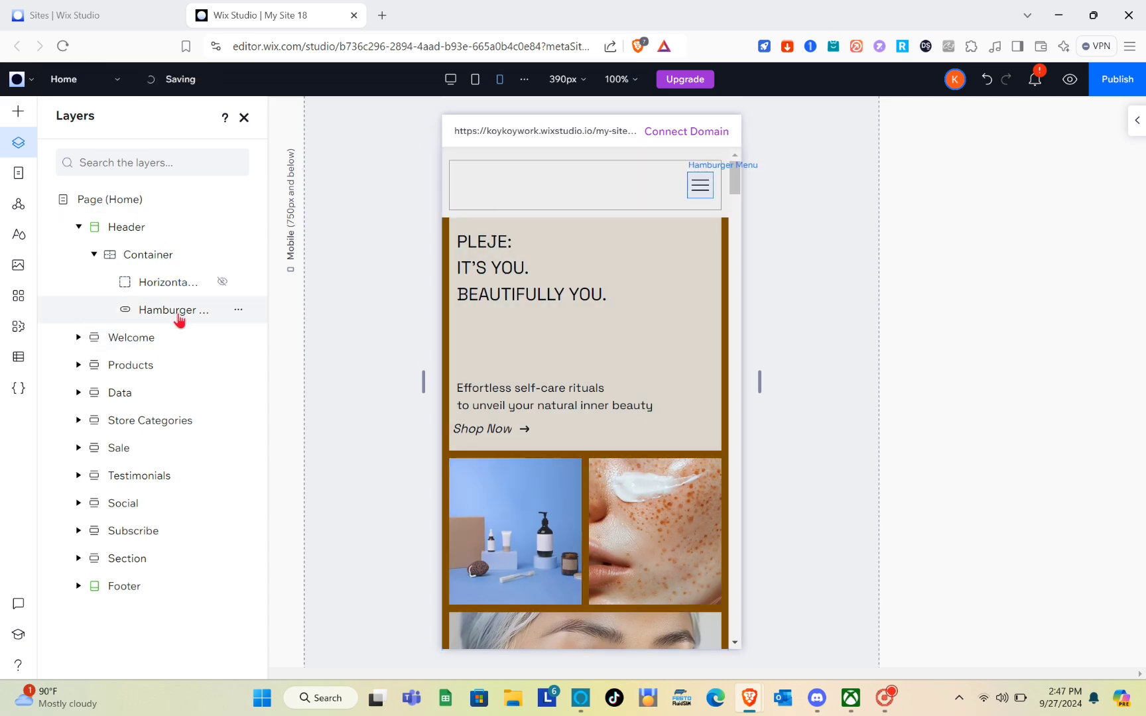
pyautogui.click(244, 118)
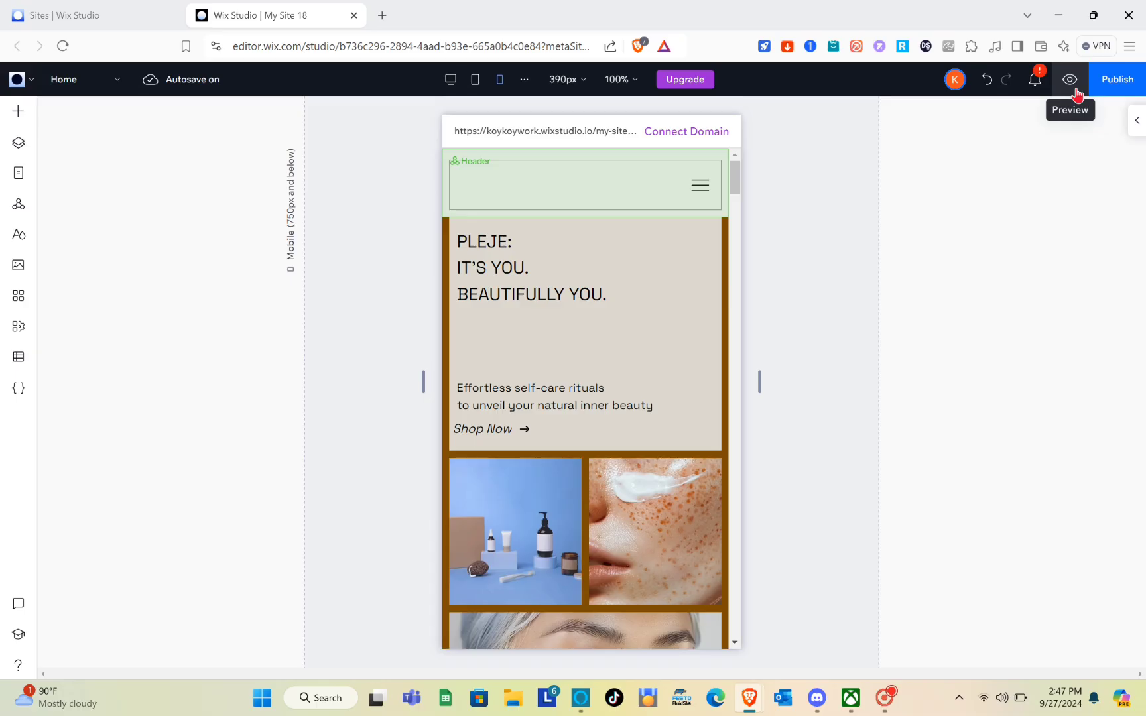
# - Preview the mobile site and test the hamburger menu, expanding the Privacy Policy and Accessibility statement submenus before closing it
pyautogui.click(1069, 80)
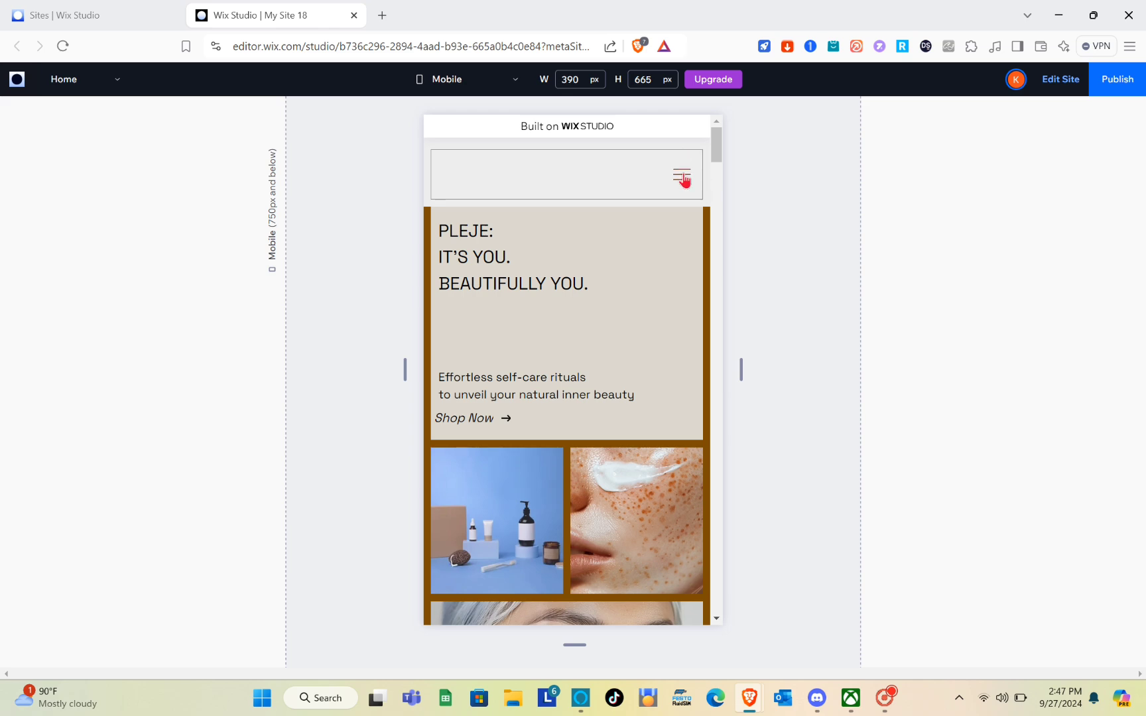
pyautogui.click(682, 175)
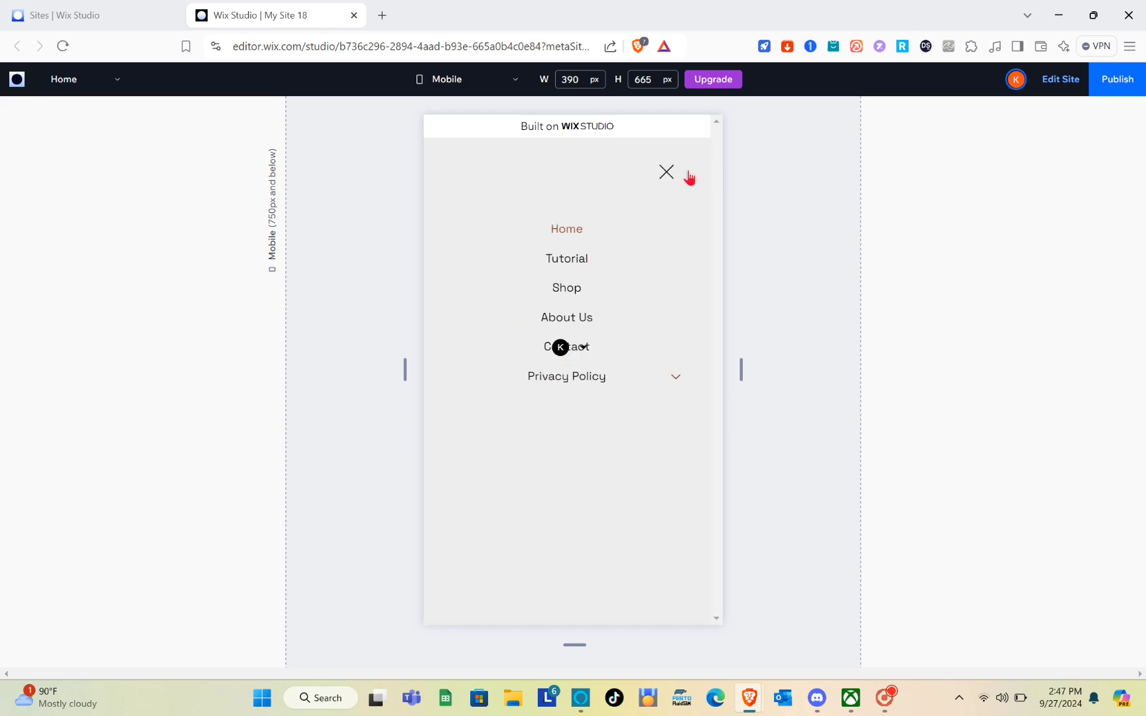
pyautogui.click(677, 380)
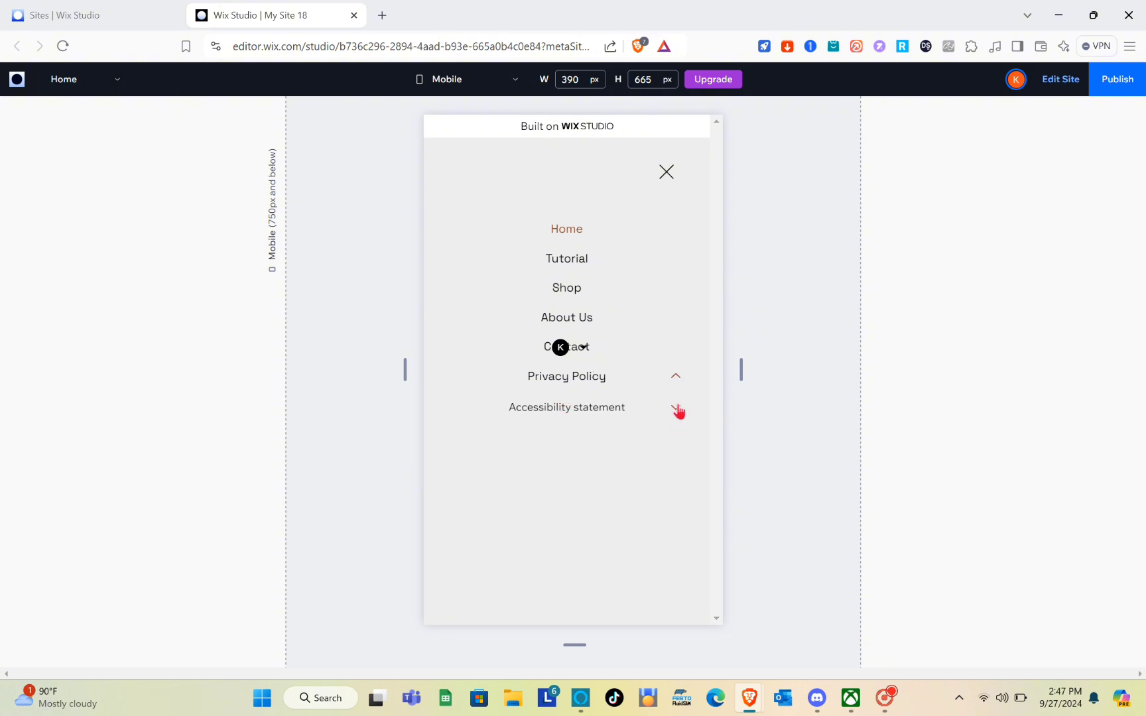
pyautogui.click(676, 409)
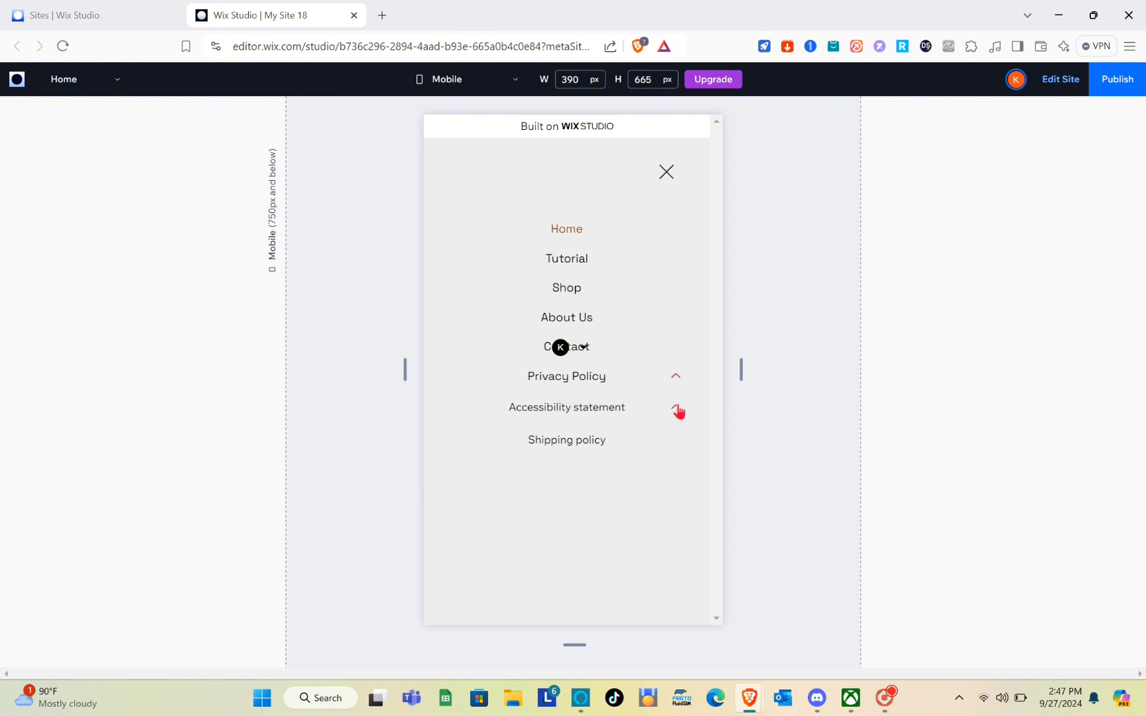
pyautogui.click(667, 173)
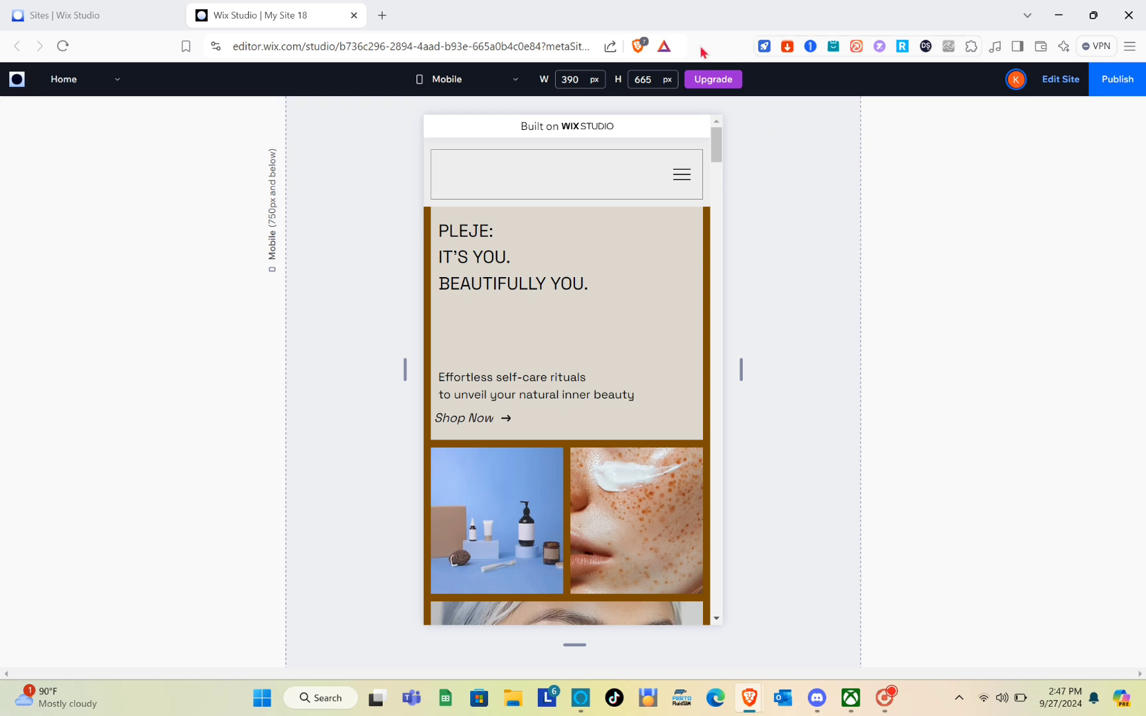
# - Switch the preview to Desktop and check the header menu's Privacy Policy submenu on the Tutorial page
pyautogui.click(447, 83)
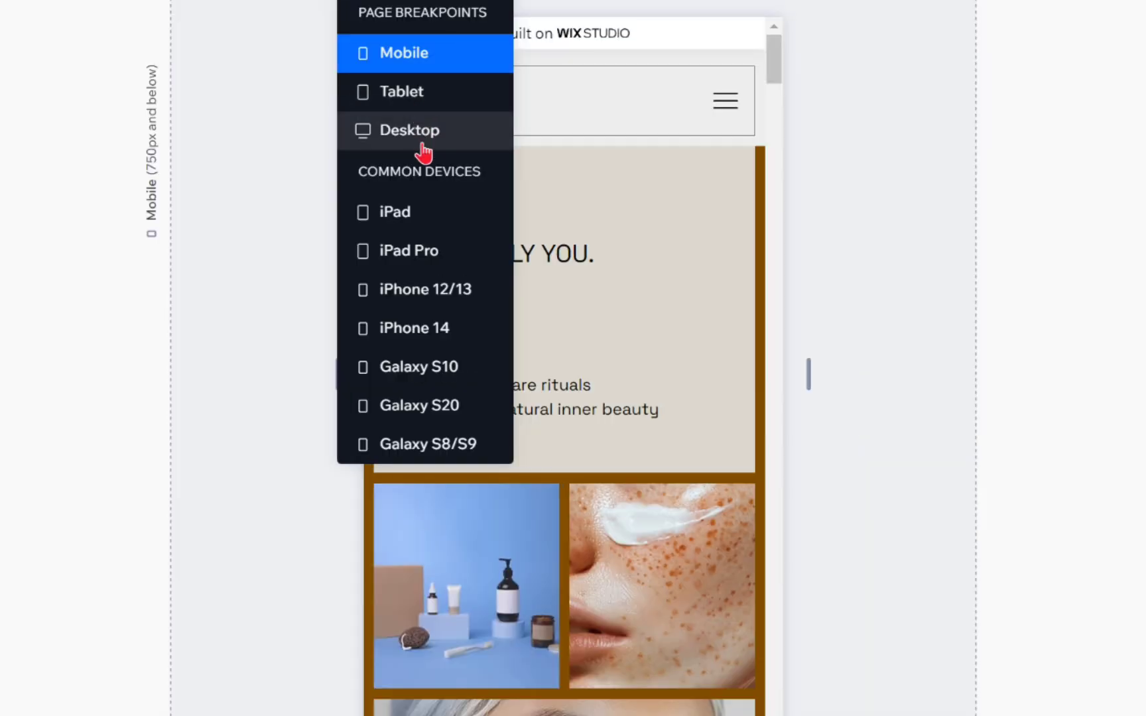
pyautogui.click(464, 198)
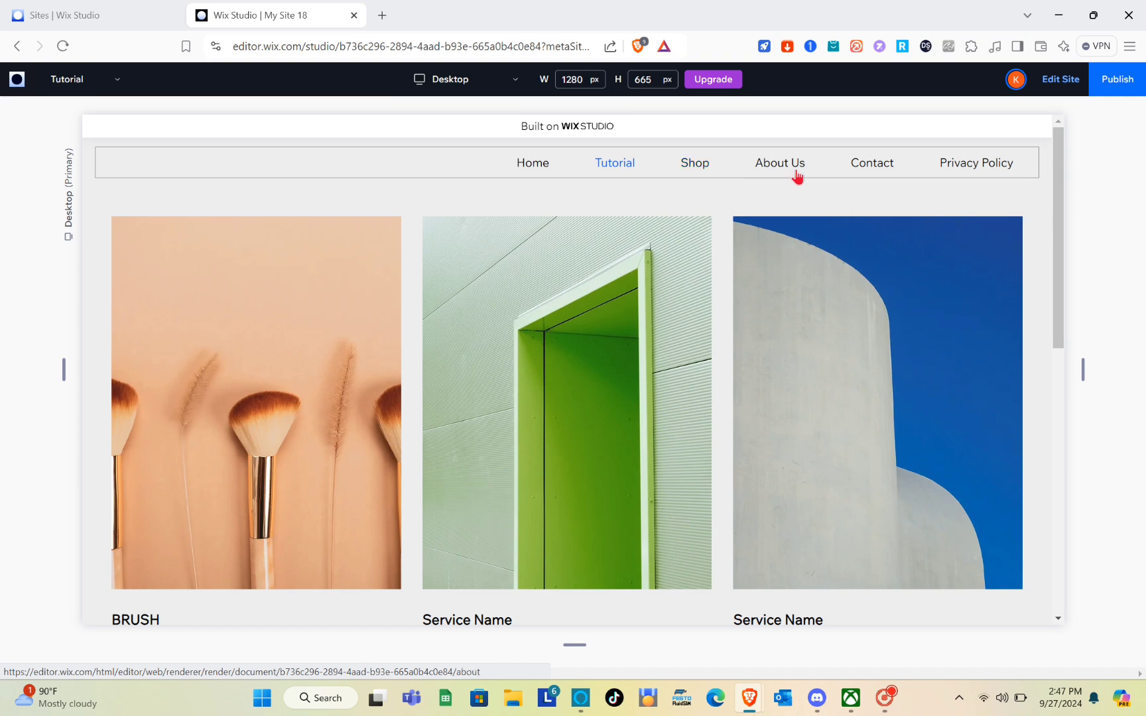
pyautogui.moveTo(964, 174)
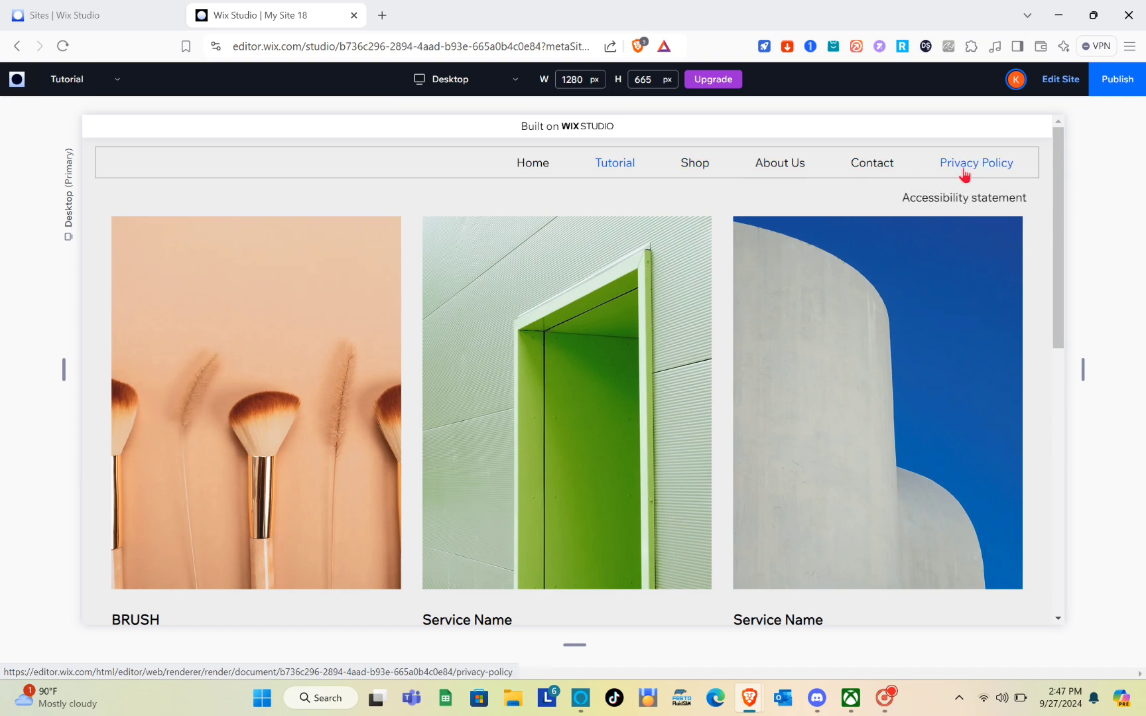